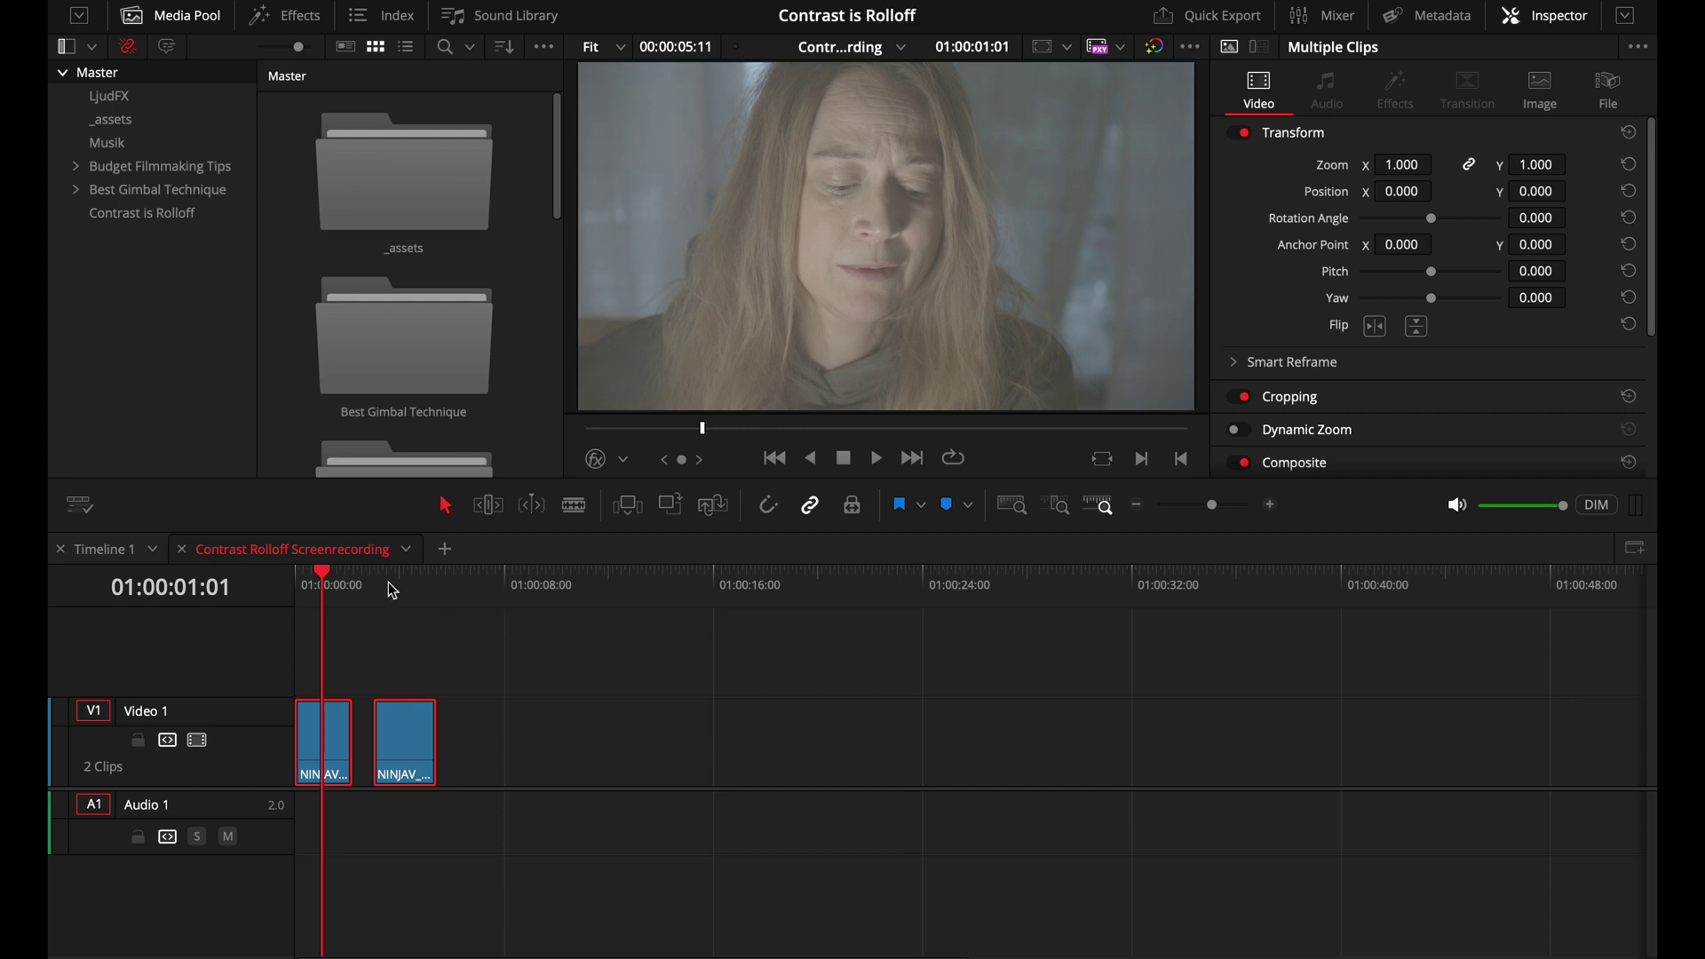
# Scrub the playhead through both timeline clips, then bring up system search and type 'raw'
pyautogui.moveTo(325, 587); pyautogui.dragTo(324, 586)
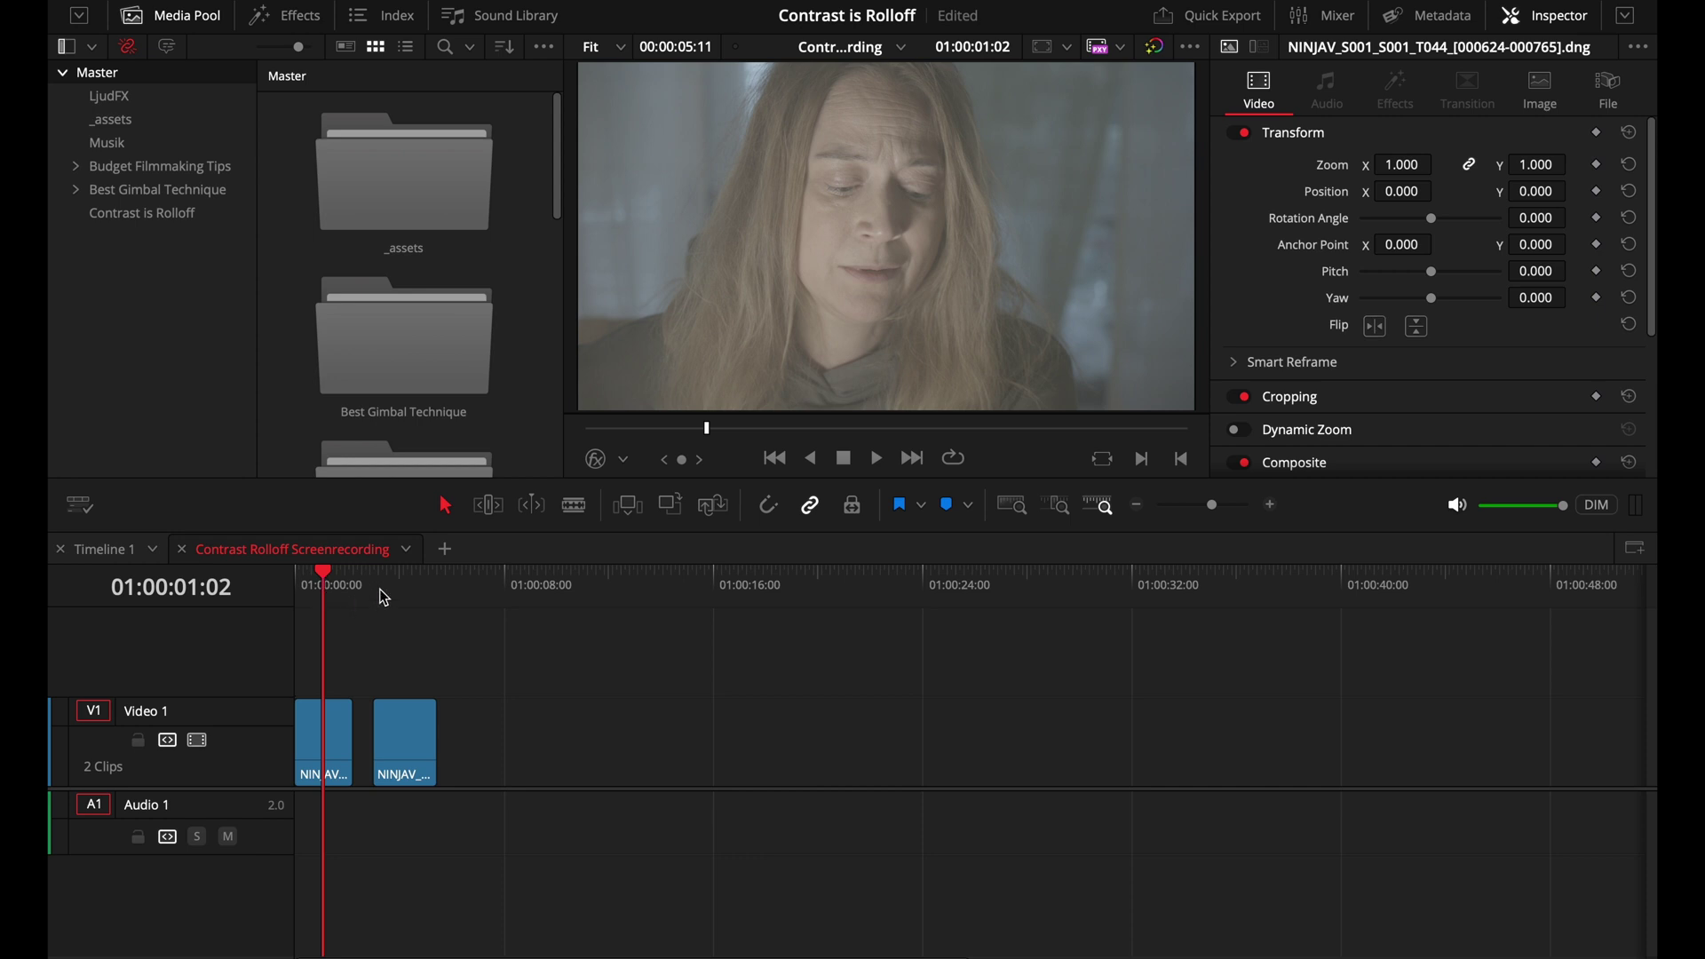
pyautogui.click(335, 588)
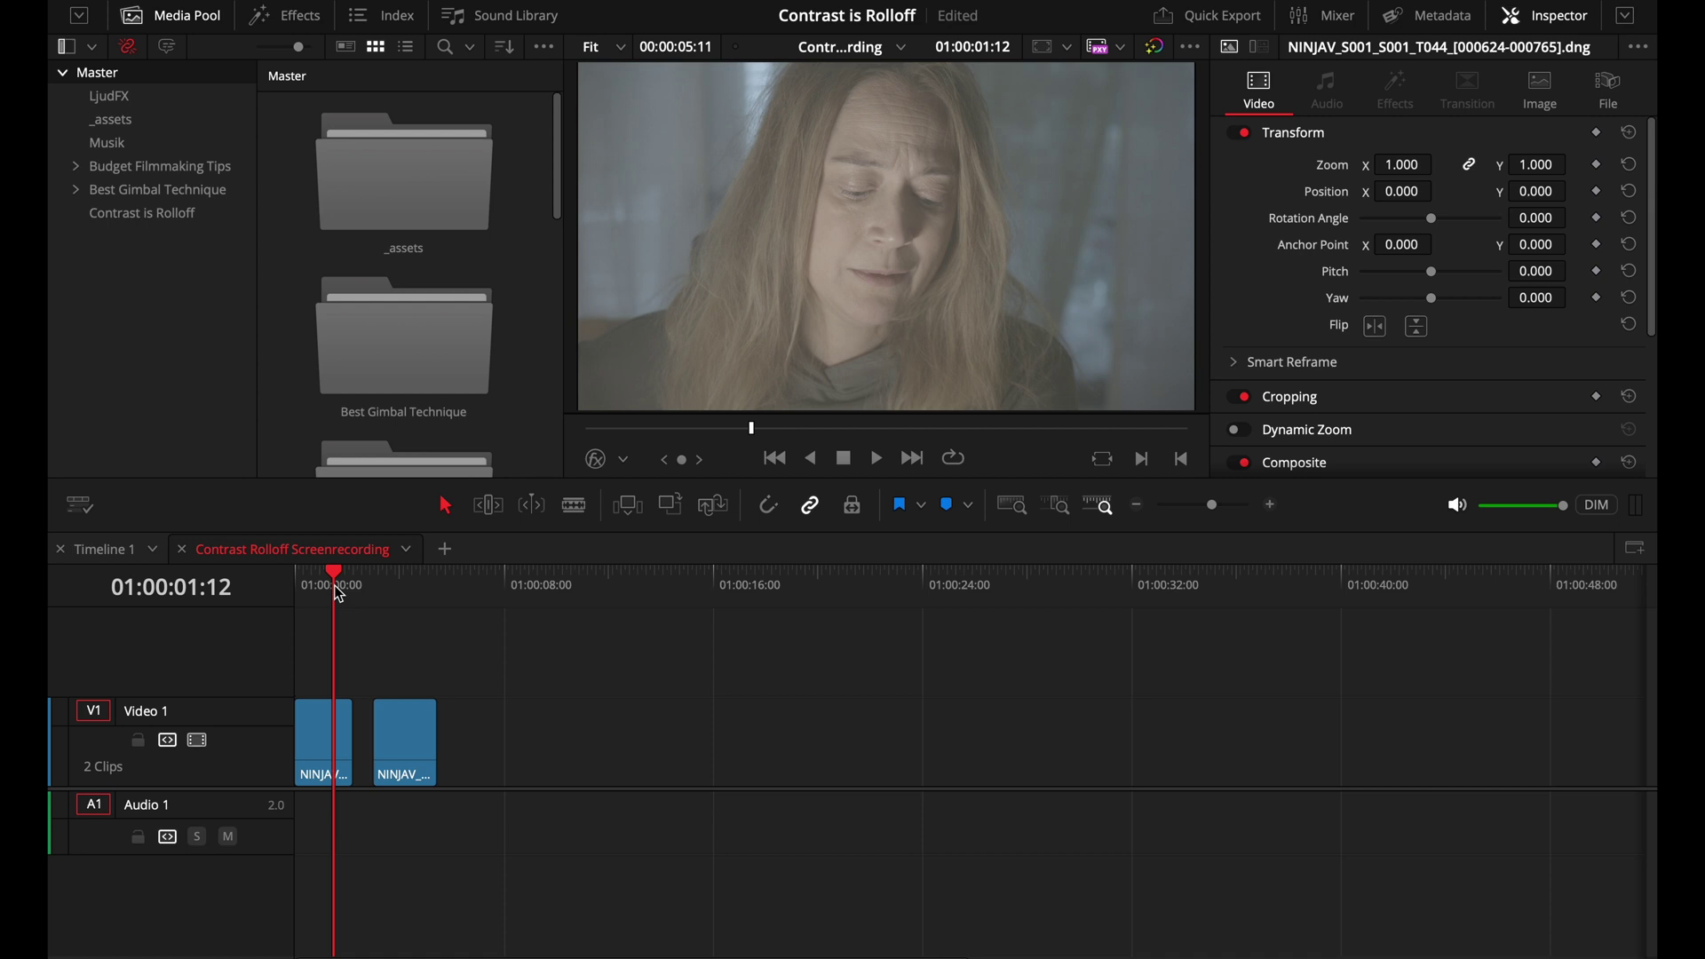
pyautogui.moveTo(334, 584); pyautogui.dragTo(396, 600)
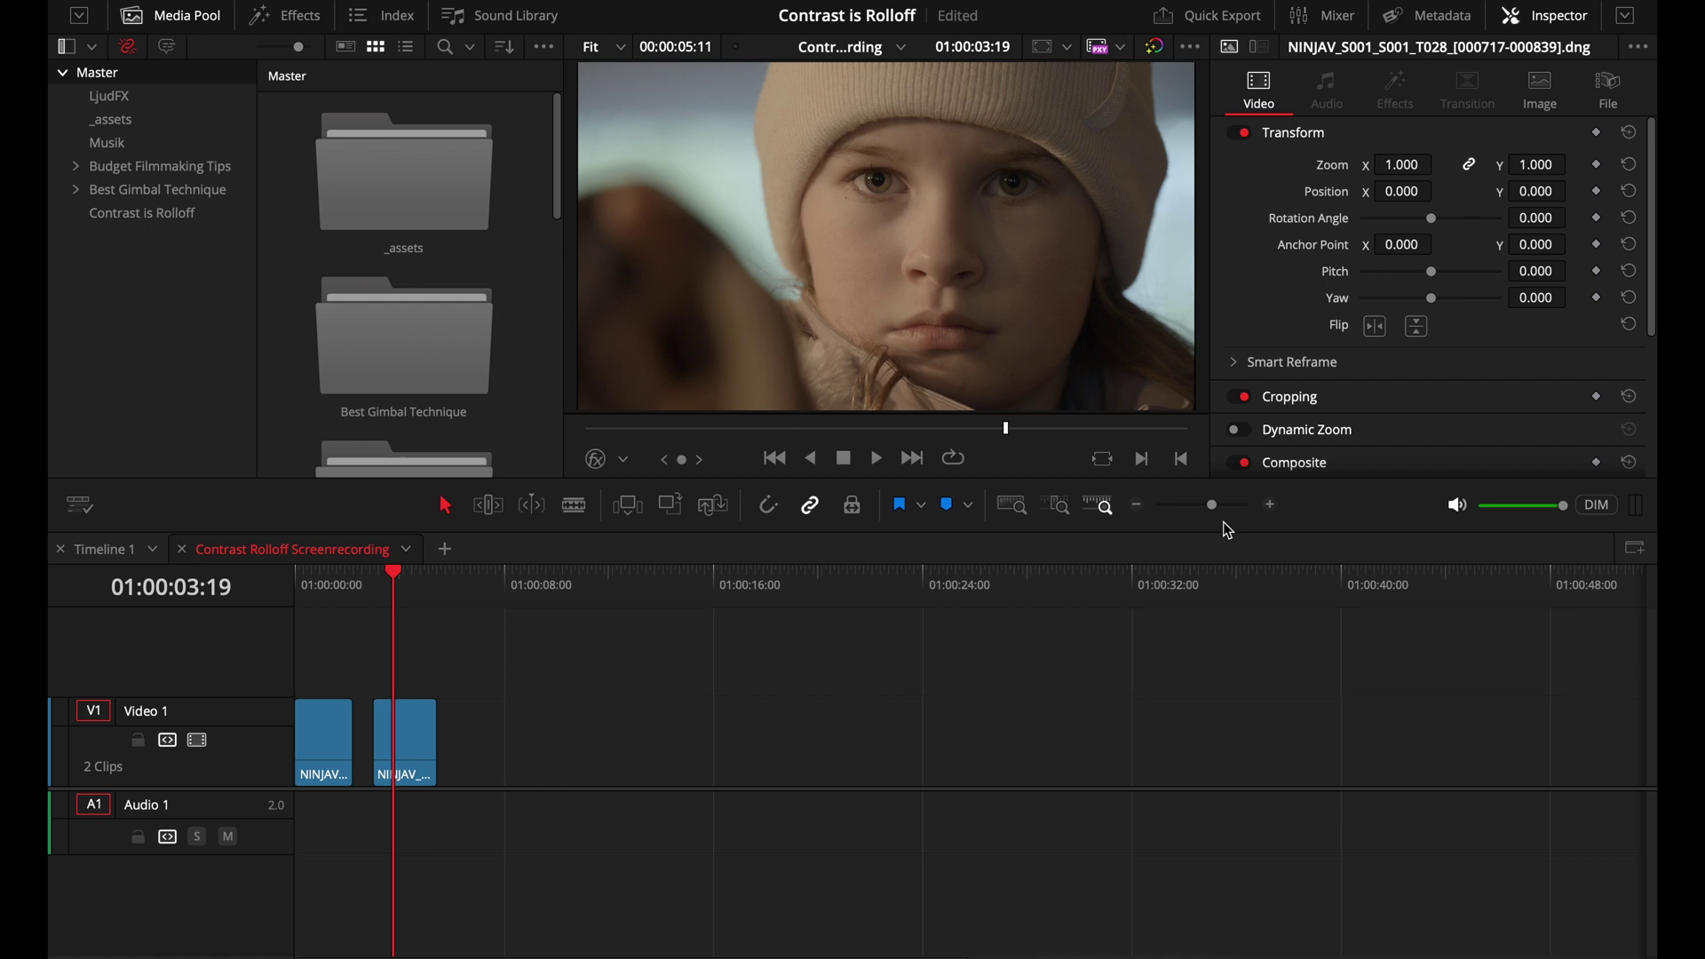
pyautogui.press('super+space')
pyautogui.write('raw')
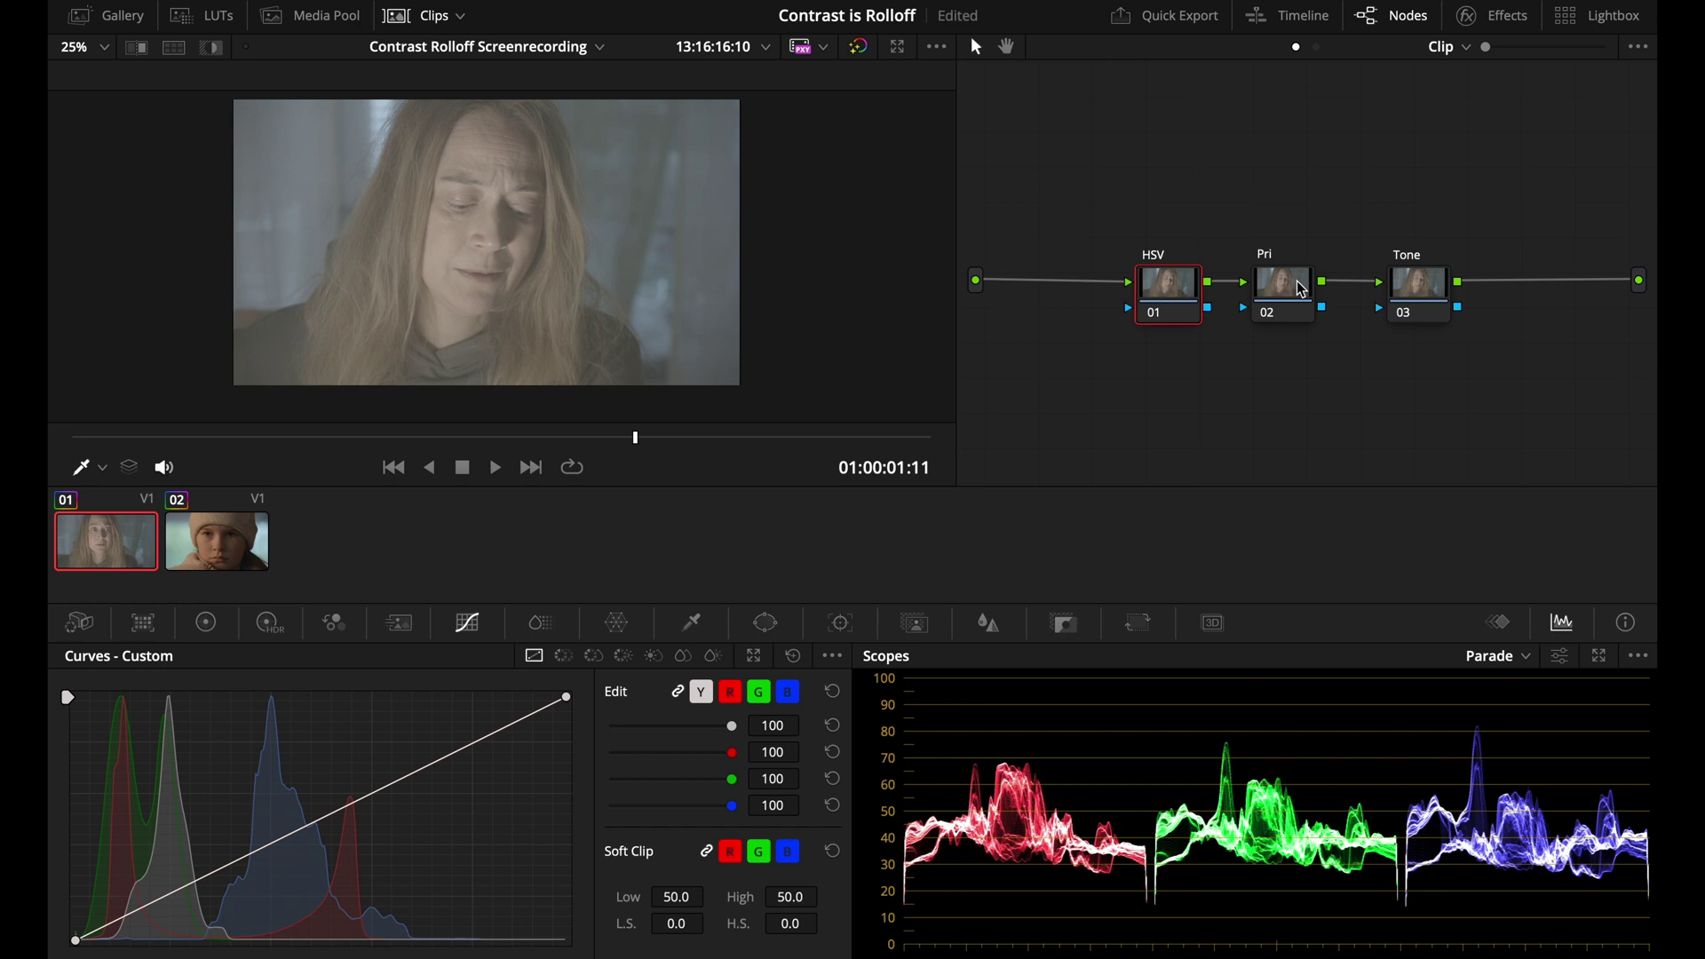
# On the Pri node, drag the white point left and the black point right for a steep contrast curve
pyautogui.hotkey('alt', 'shift', "'")
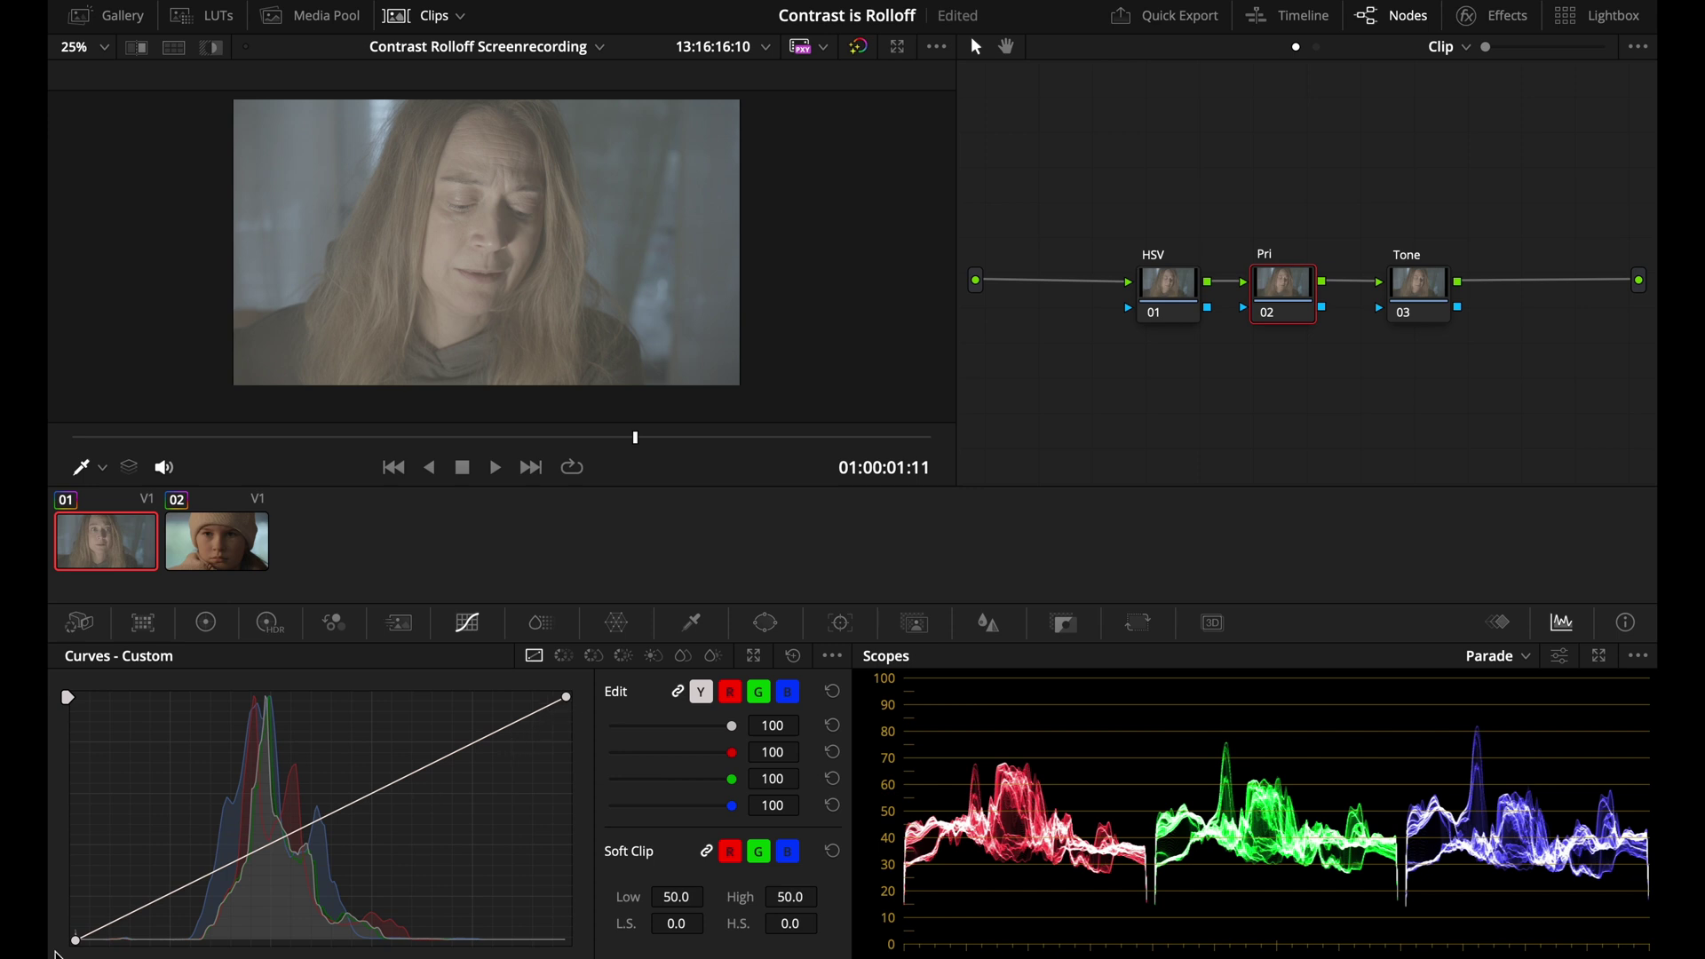
pyautogui.moveTo(566, 697); pyautogui.dragTo(487, 695)
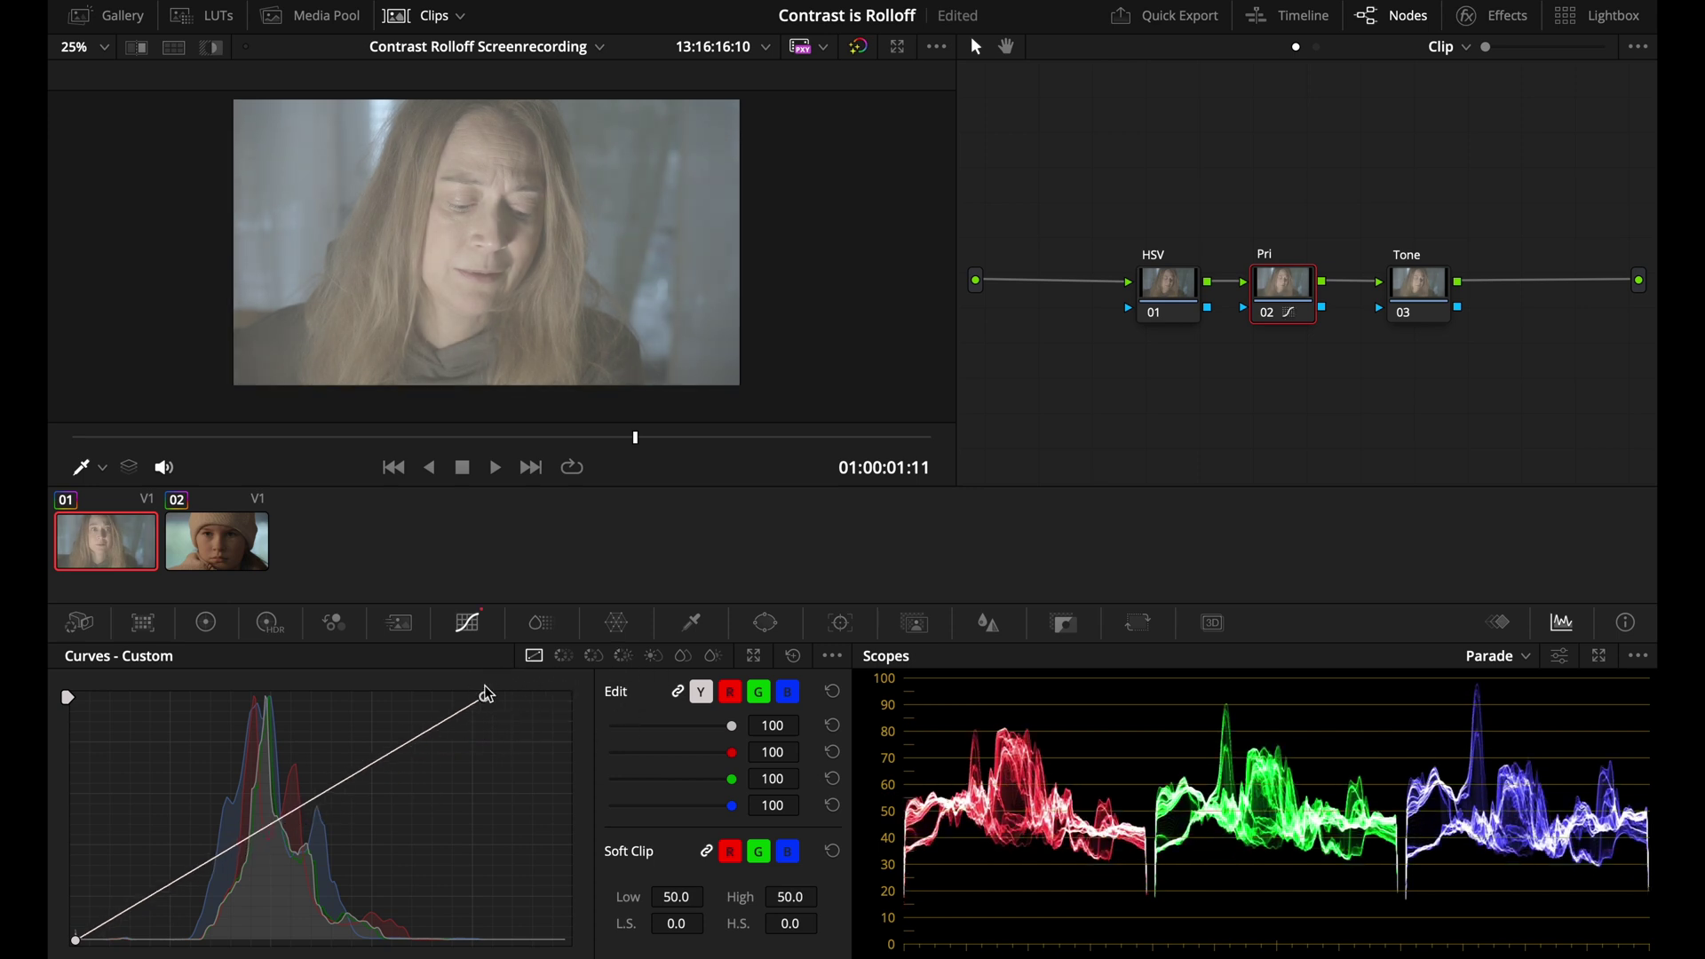
pyautogui.moveTo(76, 940); pyautogui.dragTo(194, 939)
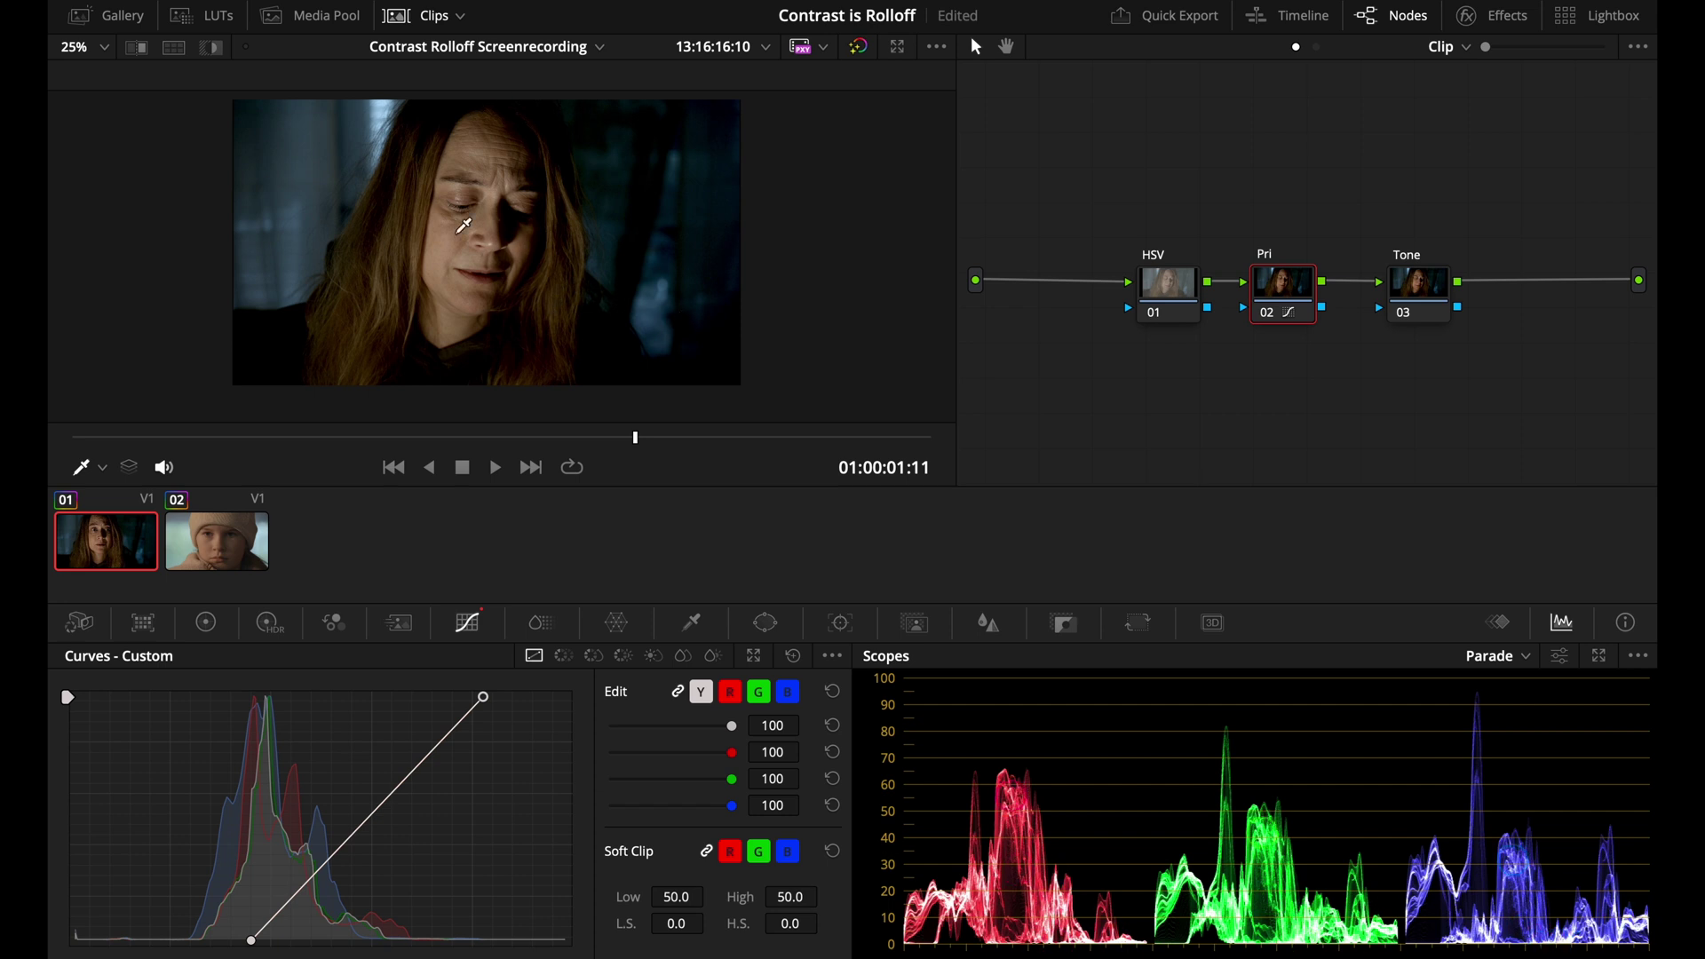
pyautogui.click(224, 542)
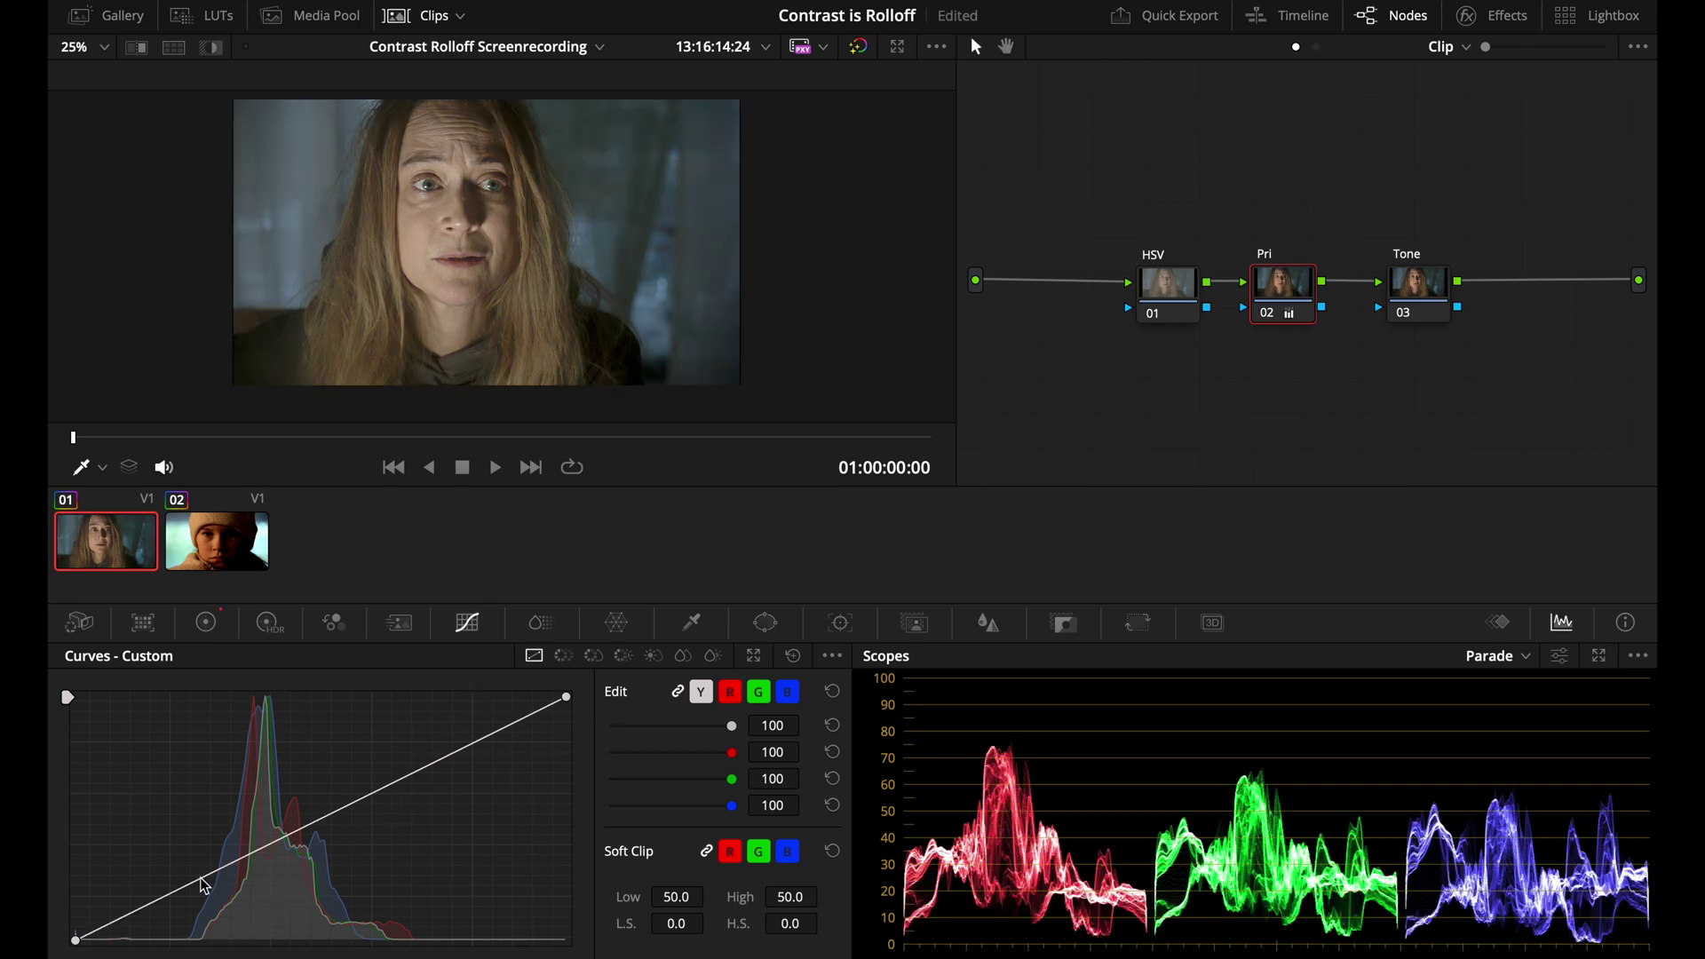
# Add shadow and highlight points, then lift the black point and lower the white point for a soft S-curve
pyautogui.moveTo(216, 879); pyautogui.dragTo(220, 894)
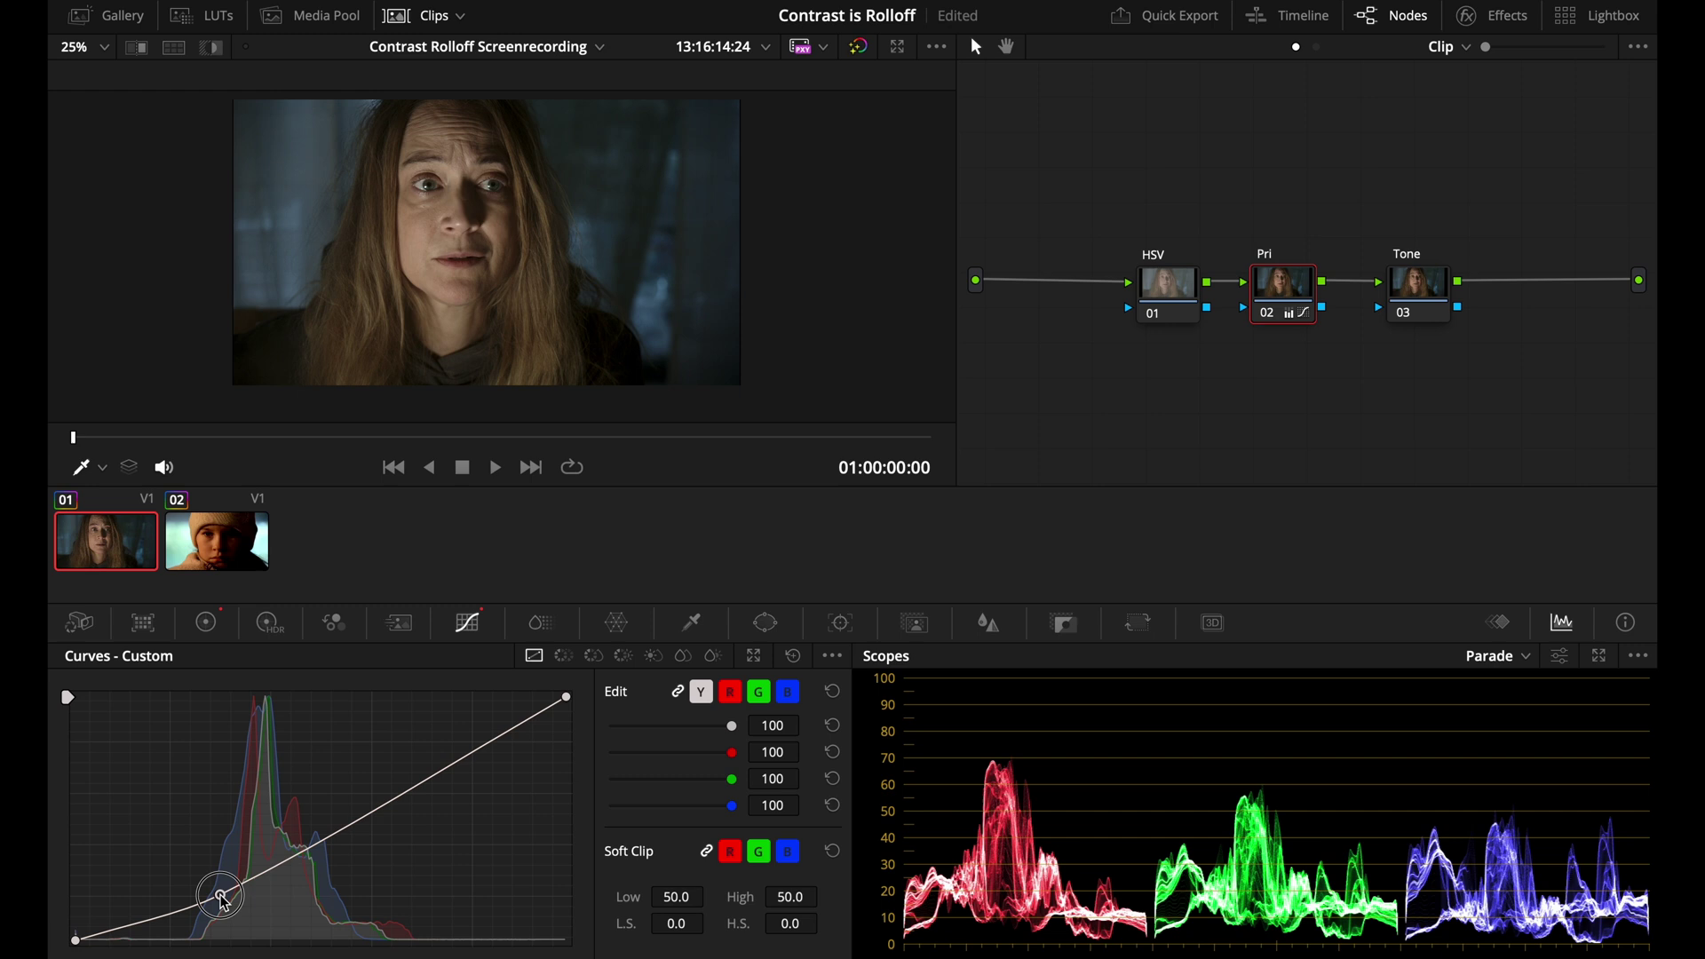
pyautogui.moveTo(77, 939); pyautogui.dragTo(77, 932)
pyautogui.moveTo(388, 807); pyautogui.dragTo(399, 783)
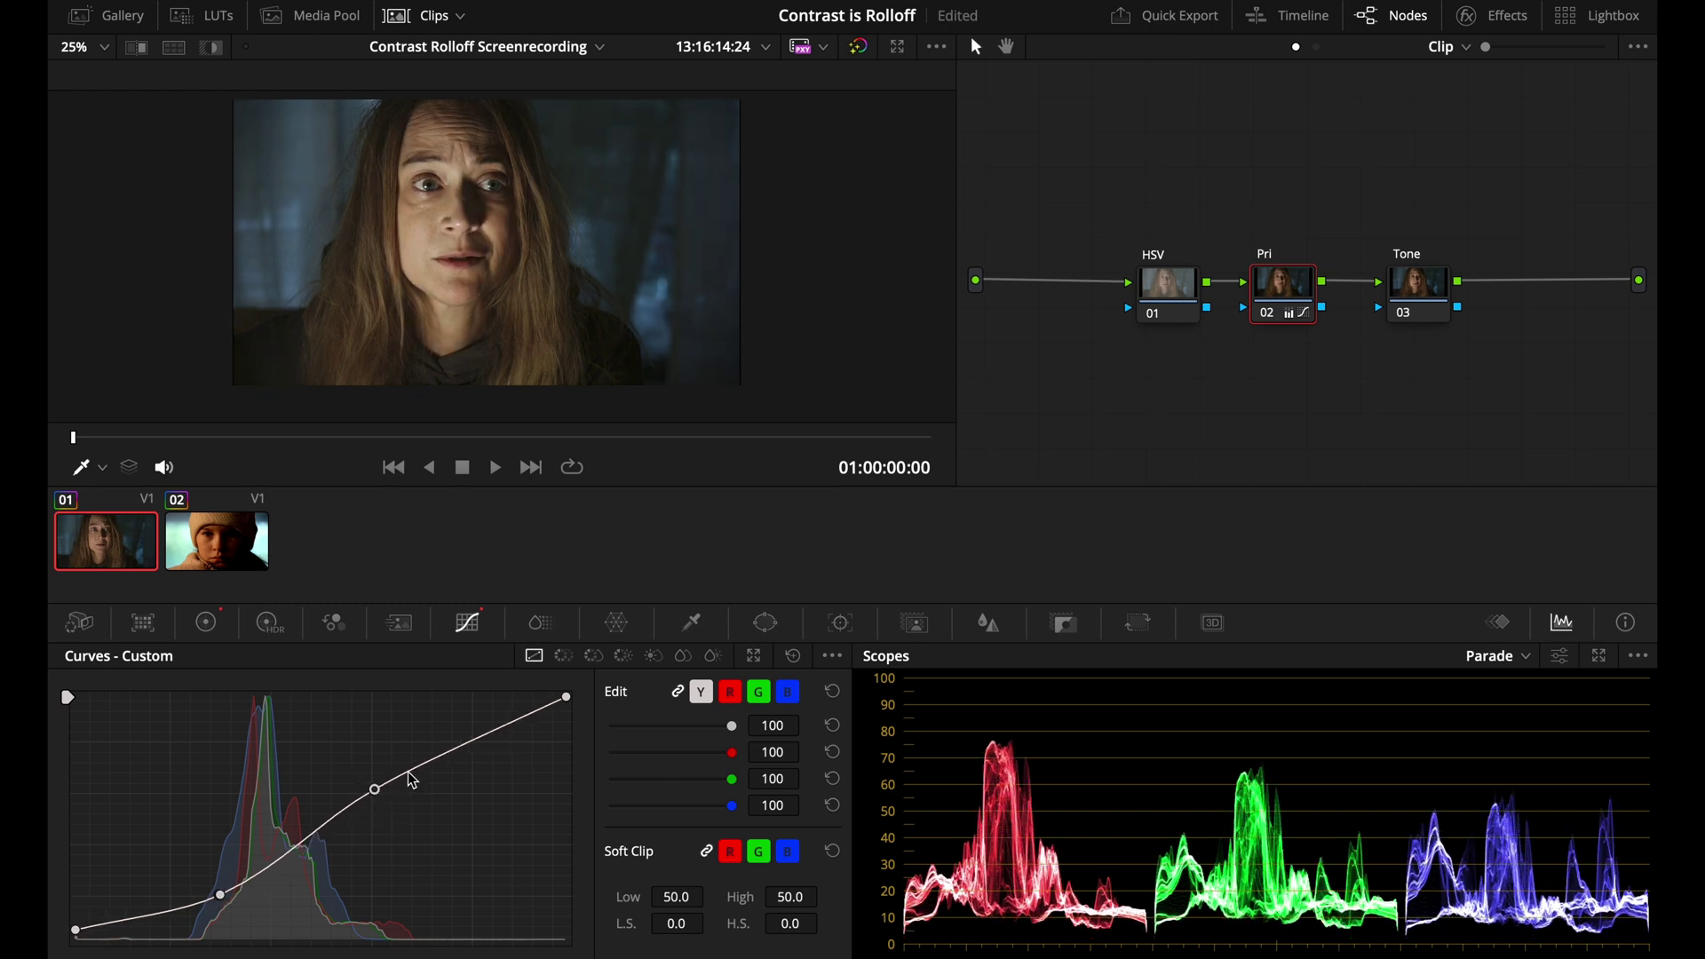
pyautogui.moveTo(567, 697); pyautogui.dragTo(567, 730)
pyautogui.moveTo(220, 894); pyautogui.dragTo(216, 901)
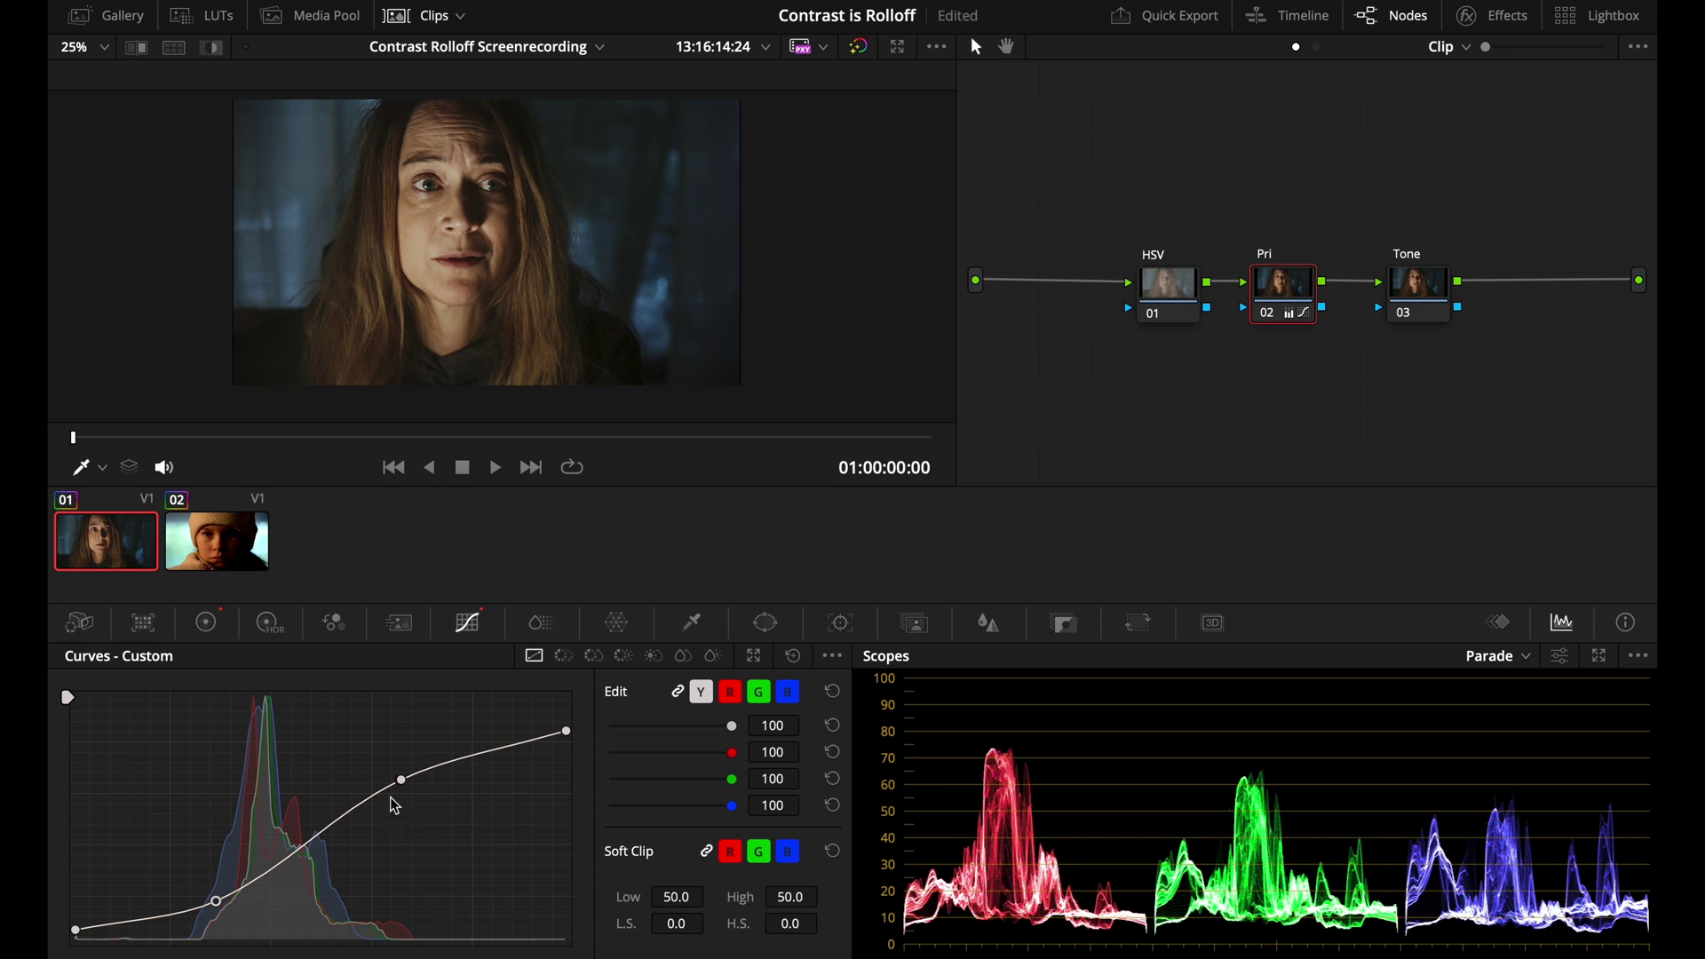
pyautogui.moveTo(404, 792); pyautogui.dragTo(431, 769)
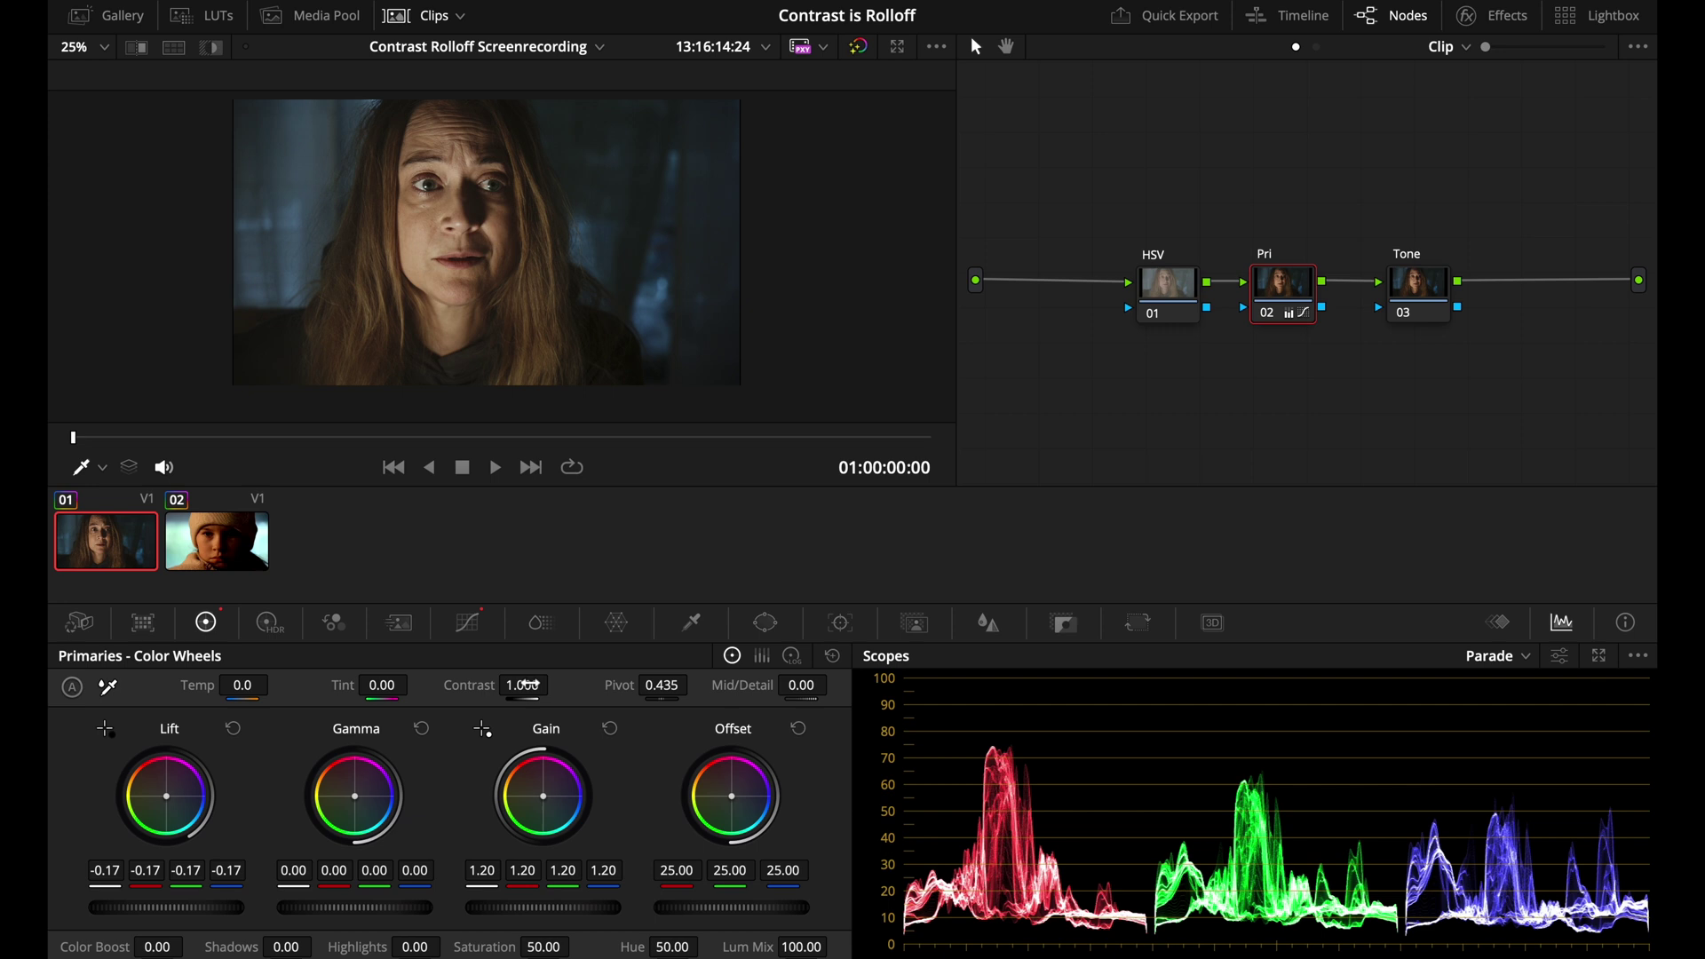
# In the custom curve, move the highlight point up and right, trying and then removing a midtone point
pyautogui.click(460, 627)
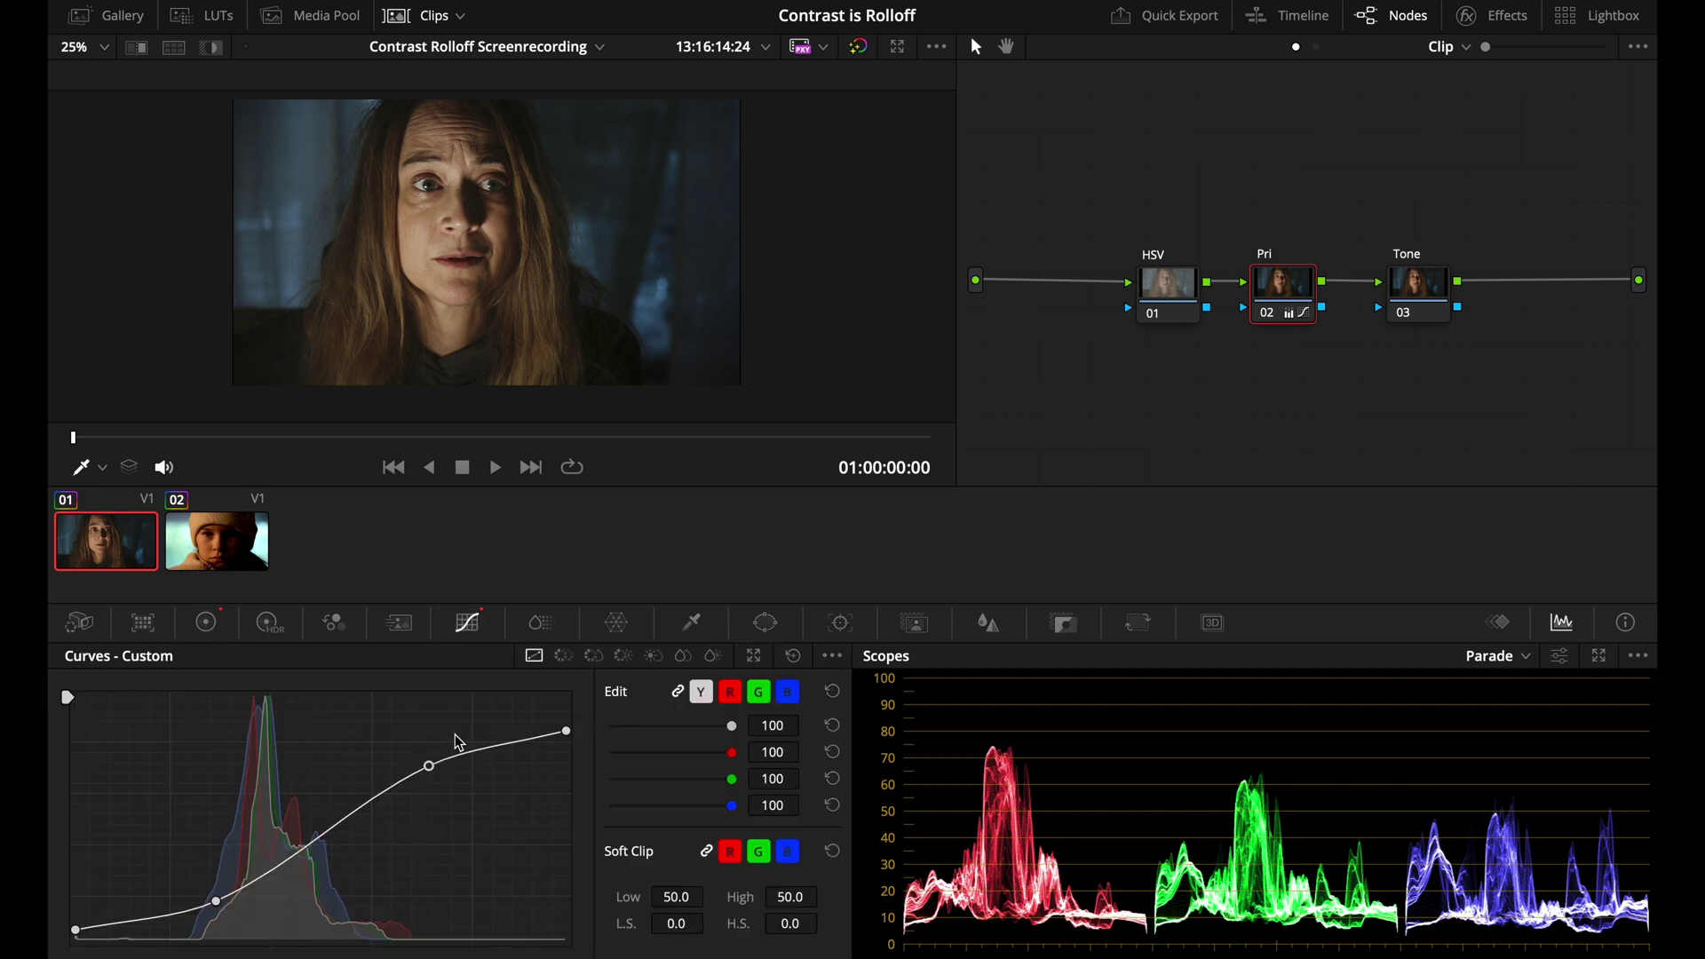
pyautogui.click(430, 765)
pyautogui.click(320, 822)
pyautogui.click(425, 767)
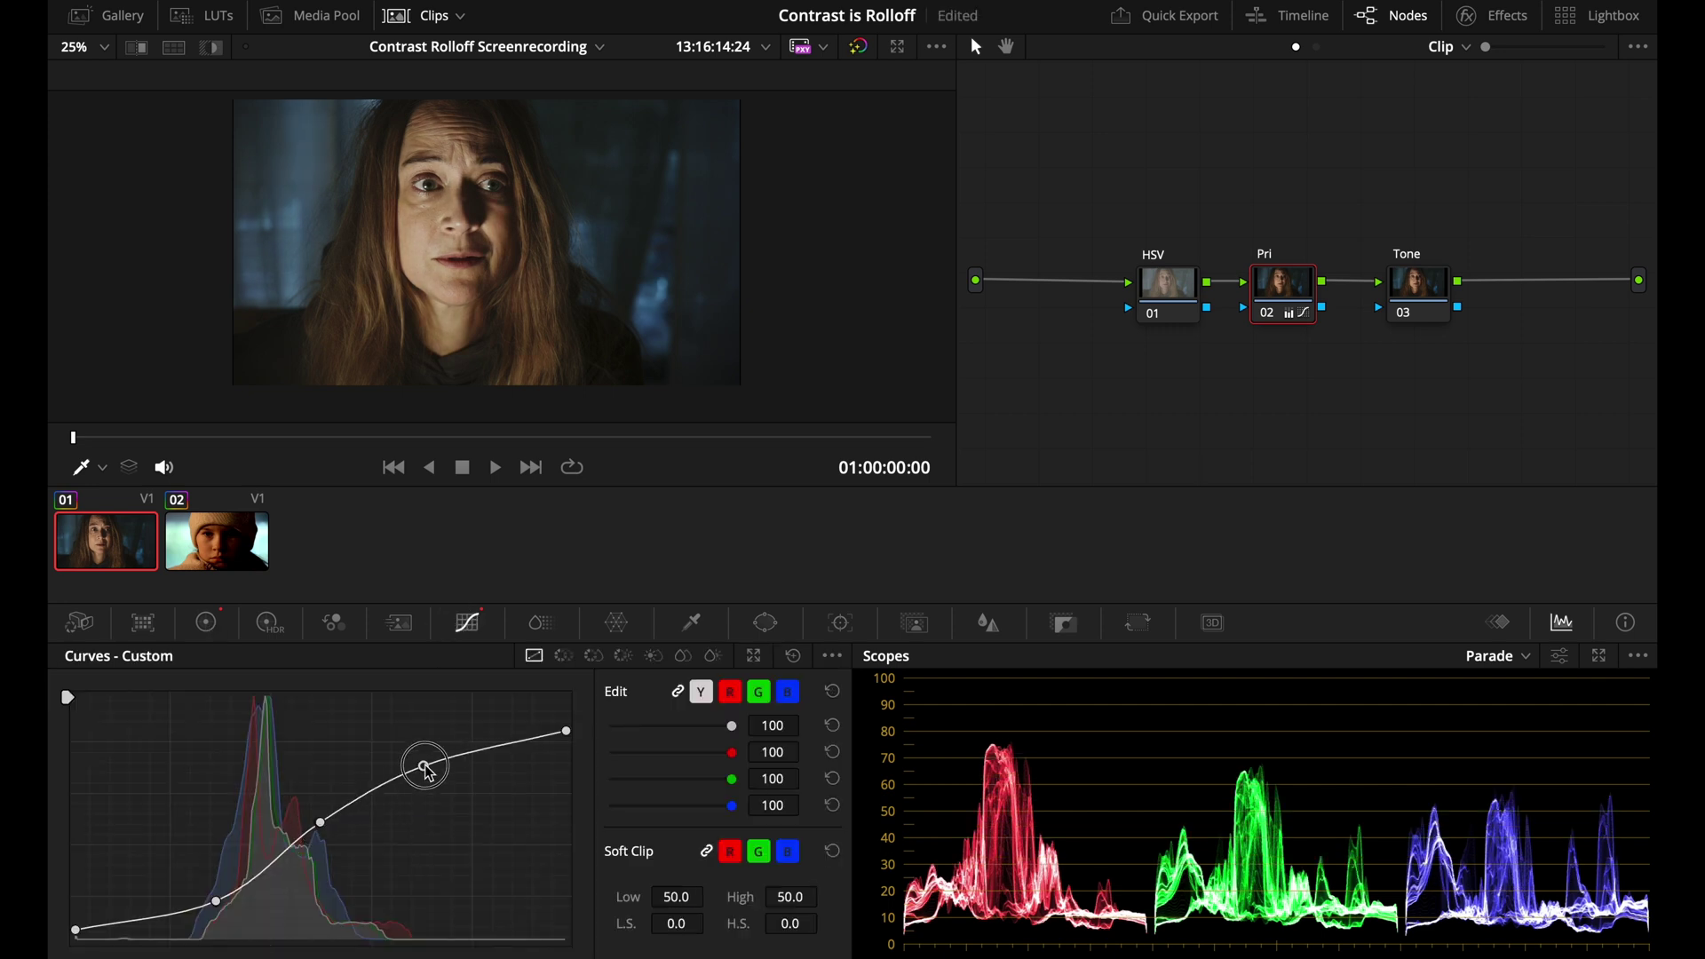
pyautogui.moveTo(426, 768); pyautogui.dragTo(439, 761)
pyautogui.moveTo(321, 823); pyautogui.dragTo(322, 819)
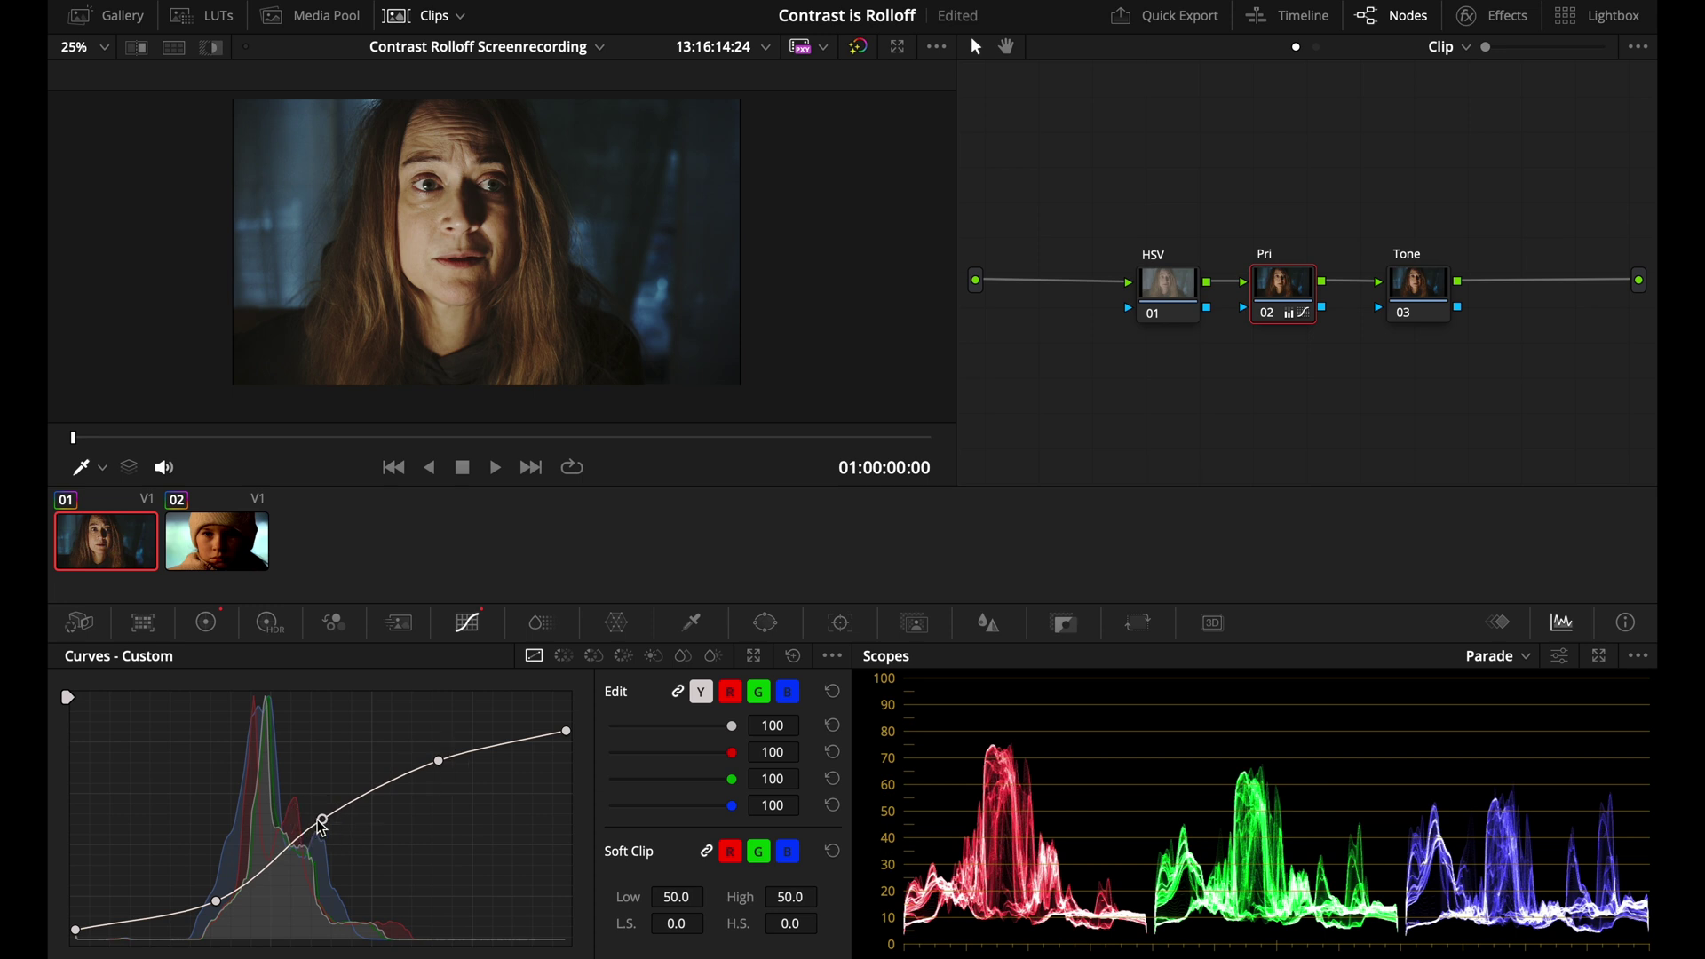
pyautogui.rightClick(322, 818)
# Slide the shadow point right and lower, and pull the highlight point down to reshape the shoulder
pyautogui.moveTo(437, 764); pyautogui.dragTo(463, 769)
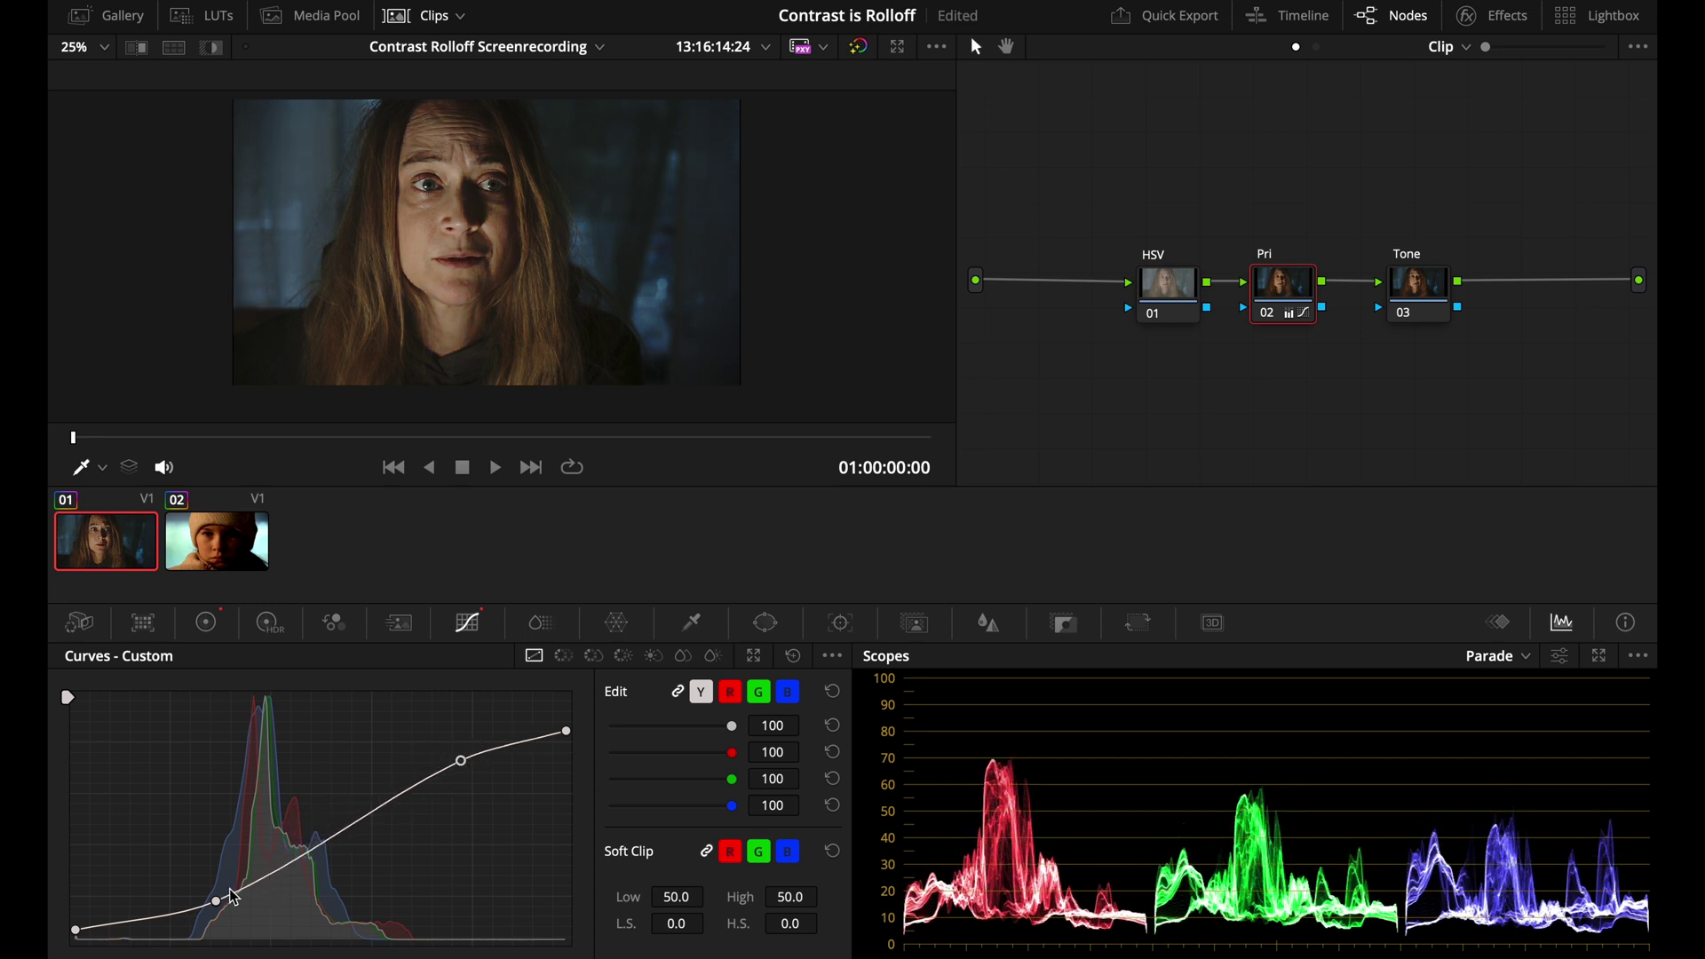
pyautogui.moveTo(217, 901); pyautogui.dragTo(273, 903)
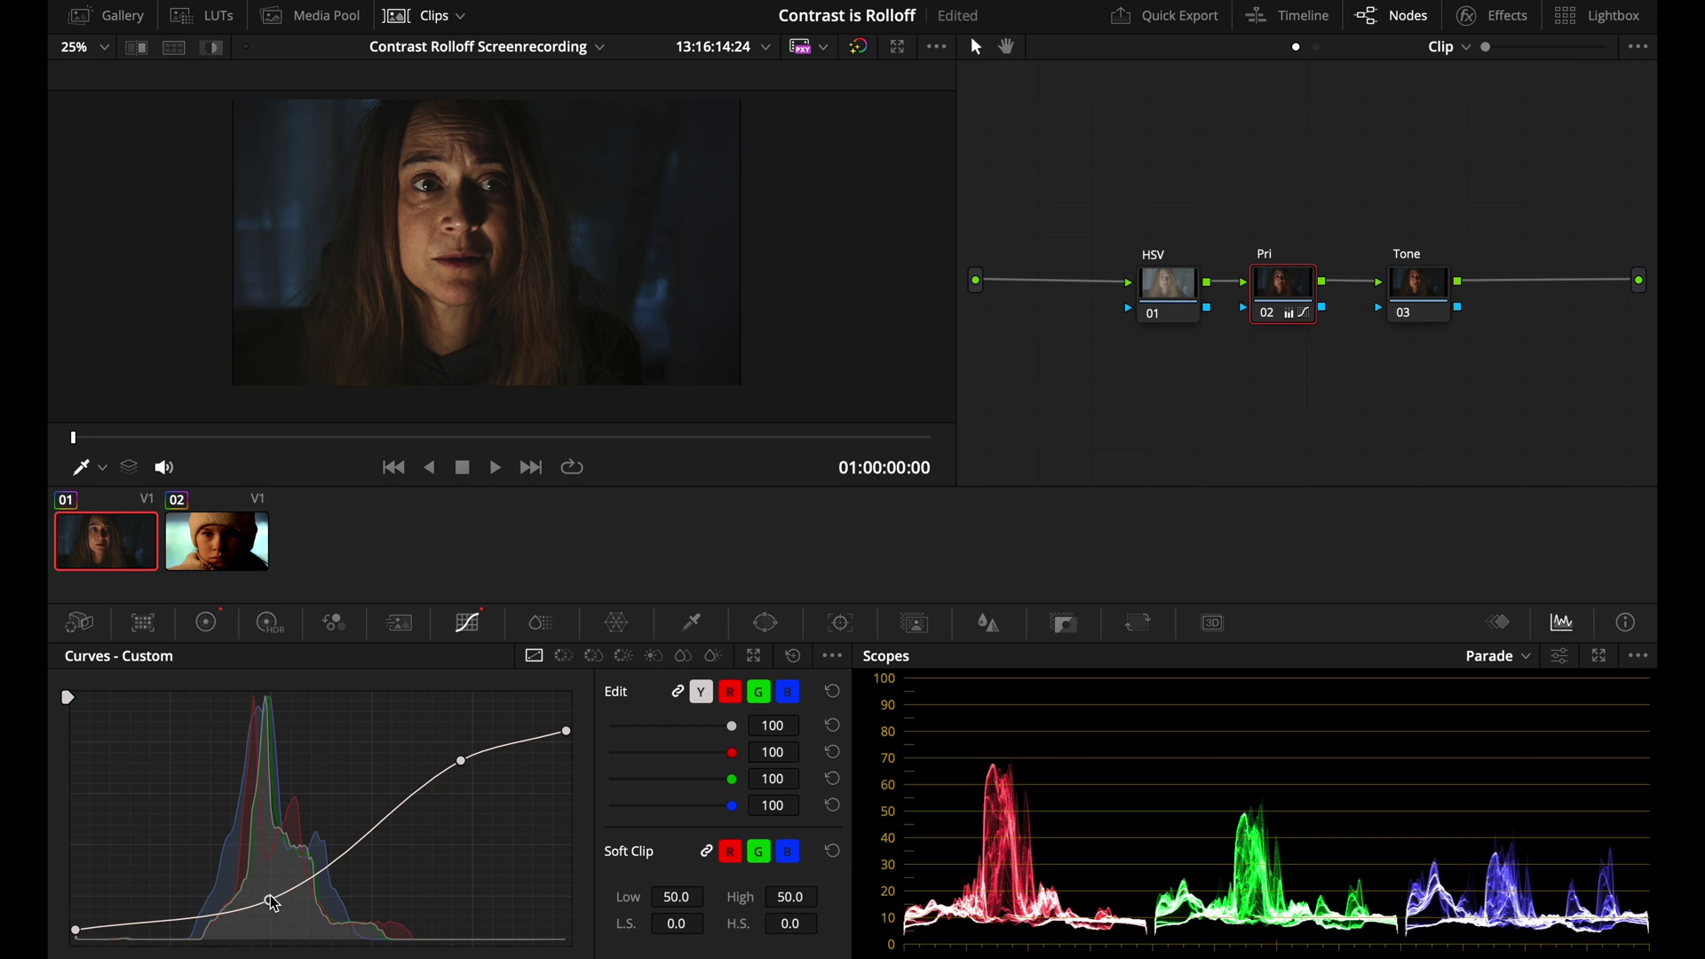
pyautogui.moveTo(471, 761)
pyautogui.mouseDown()
pyautogui.moveTo(435, 782)
pyautogui.moveTo(458, 738)
pyautogui.moveTo(411, 795)
pyautogui.moveTo(447, 761)
pyautogui.moveTo(448, 783)
pyautogui.mouseUp()
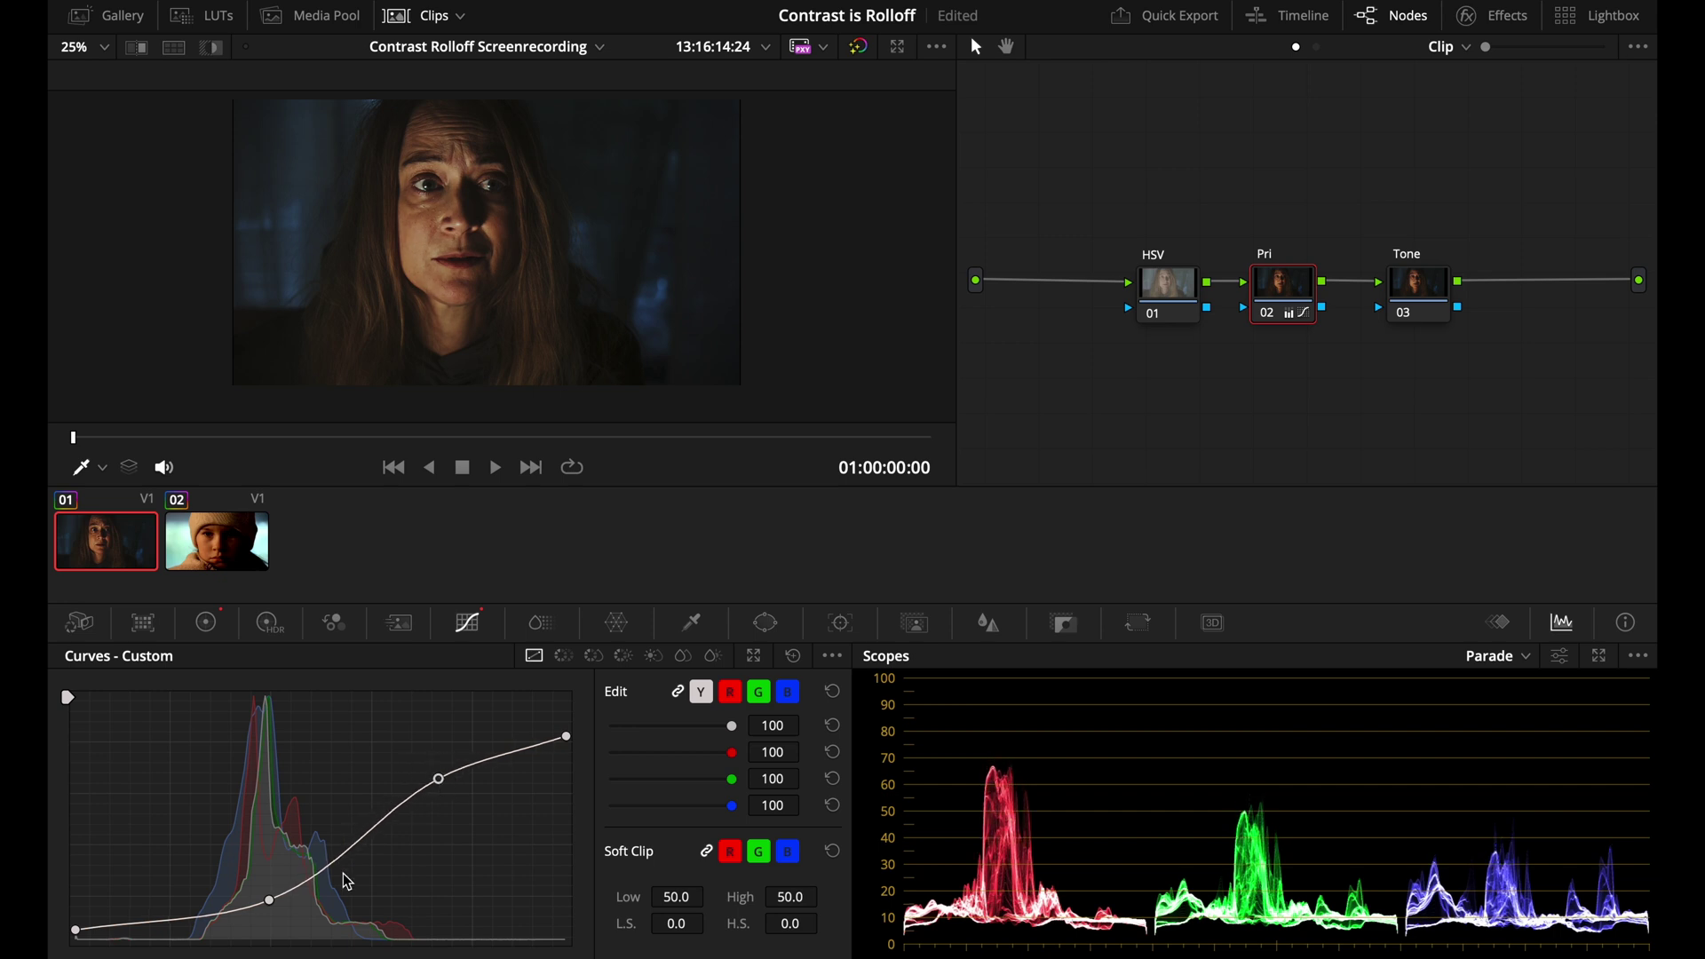
pyautogui.moveTo(271, 904); pyautogui.dragTo(275, 910)
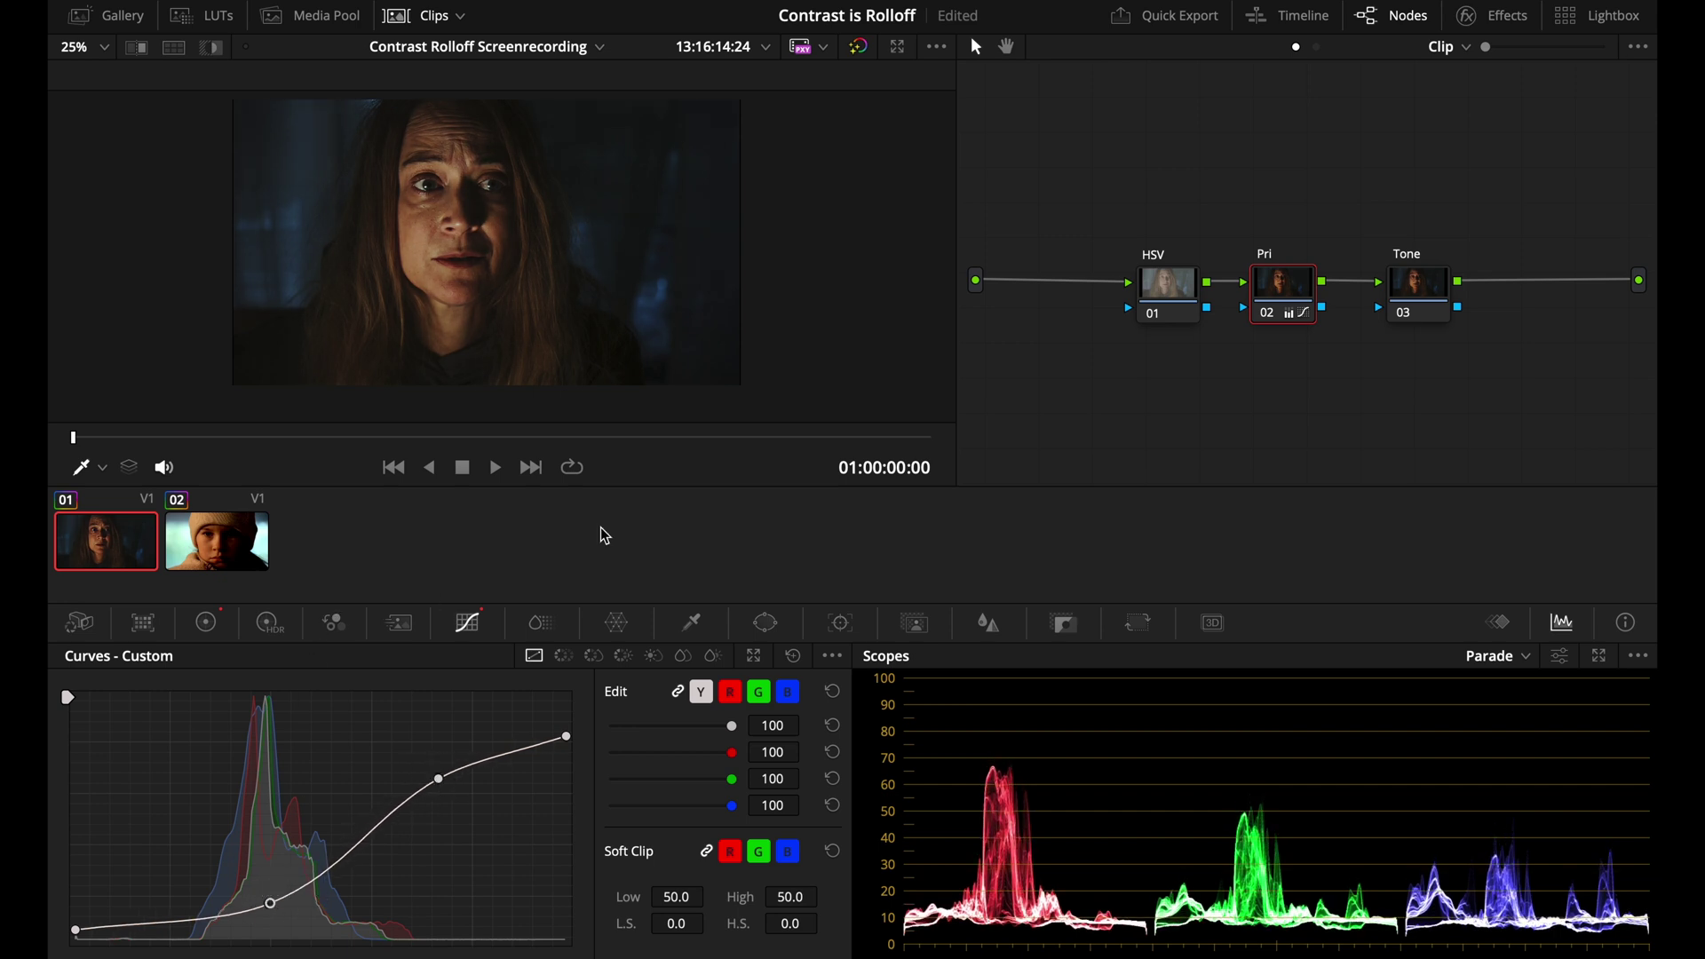
pyautogui.moveTo(439, 779); pyautogui.dragTo(450, 773)
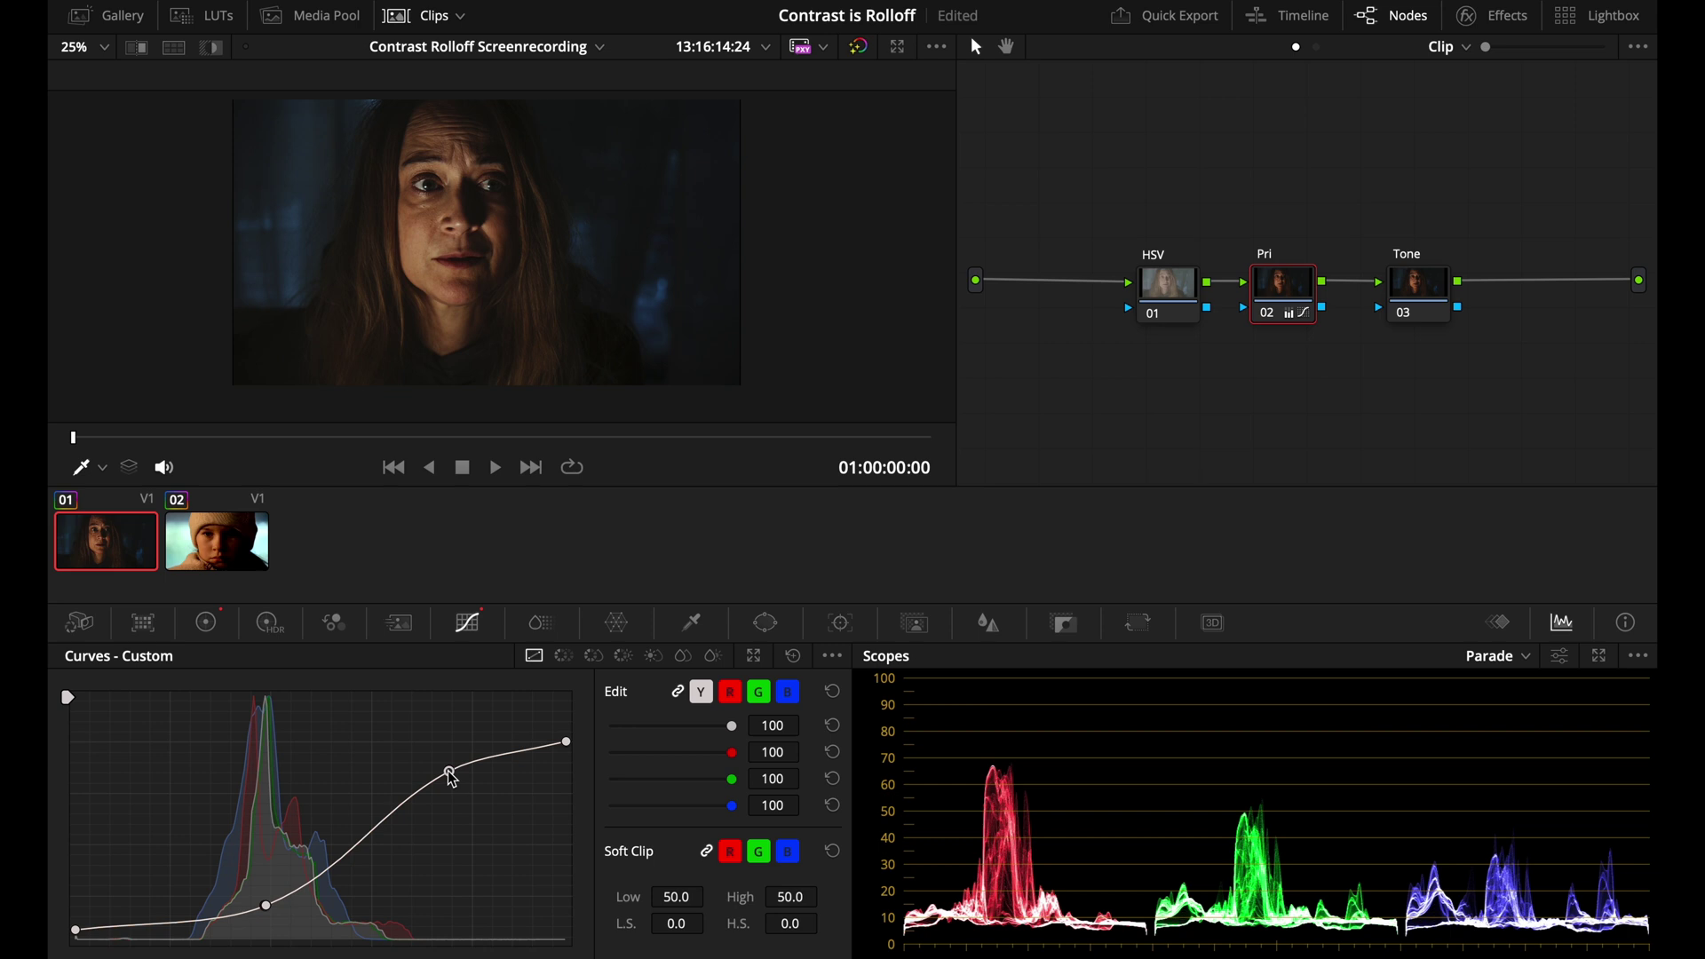
# Save the project, add and reposition a midtone curve point, and delete the upper highlight point
pyautogui.click(374, 838)
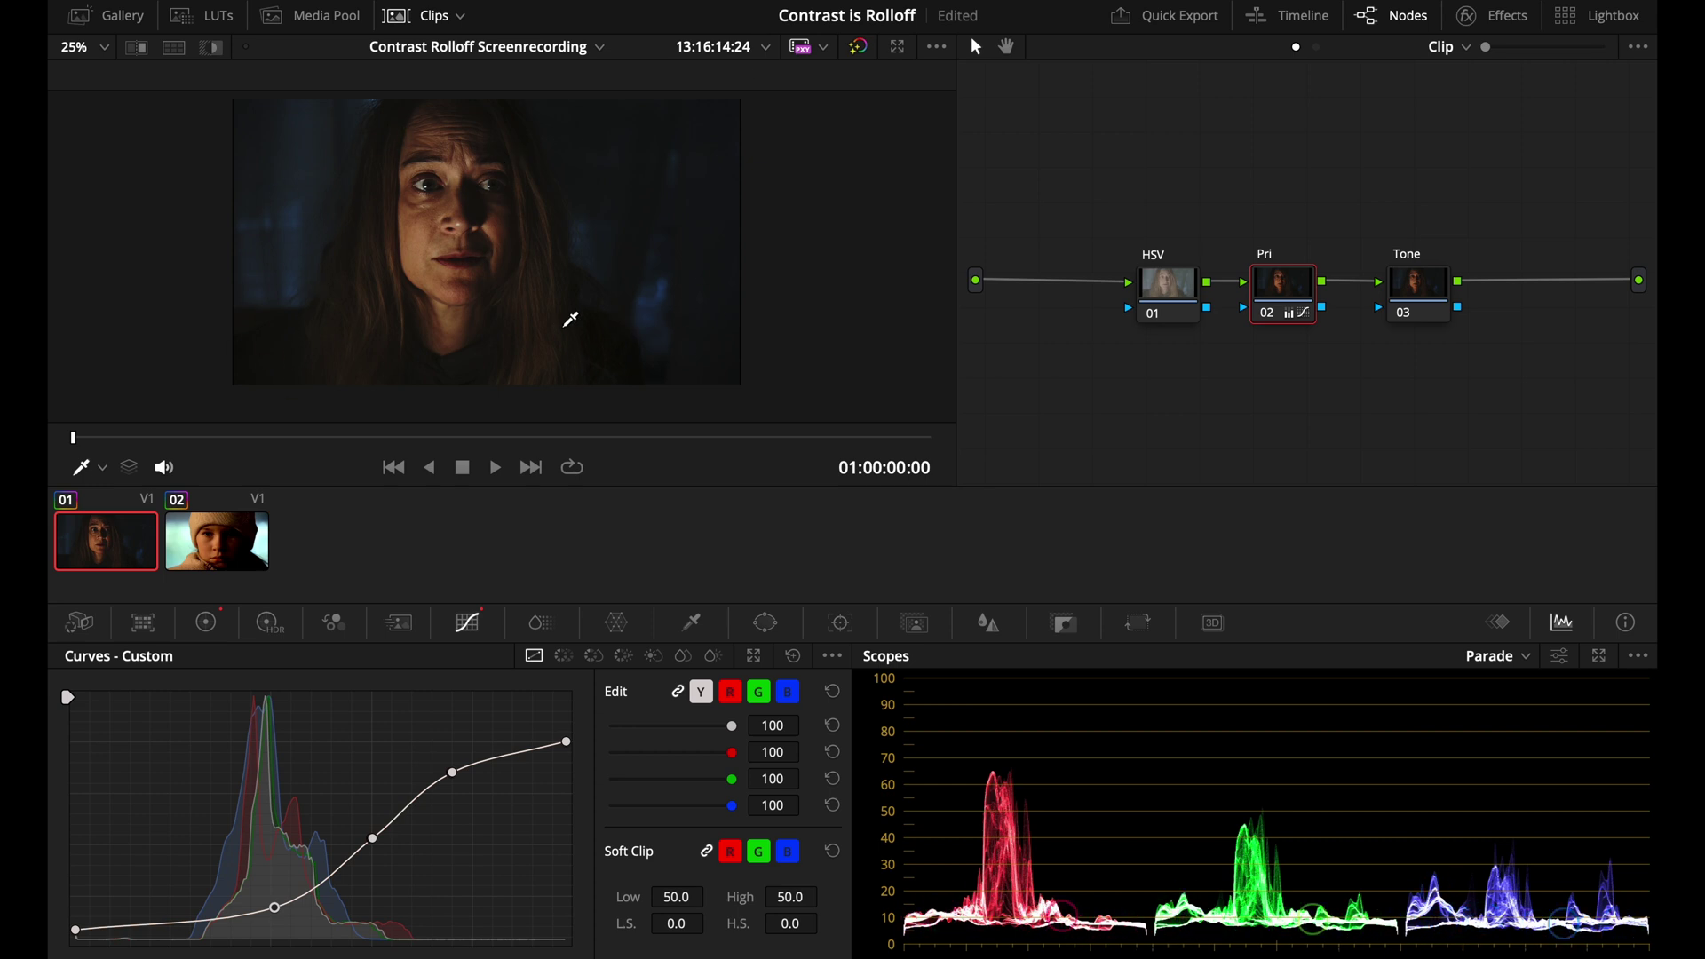
pyautogui.hotkey('ctrl', 's')
pyautogui.moveTo(373, 840); pyautogui.dragTo(421, 802)
pyautogui.rightClick(454, 773)
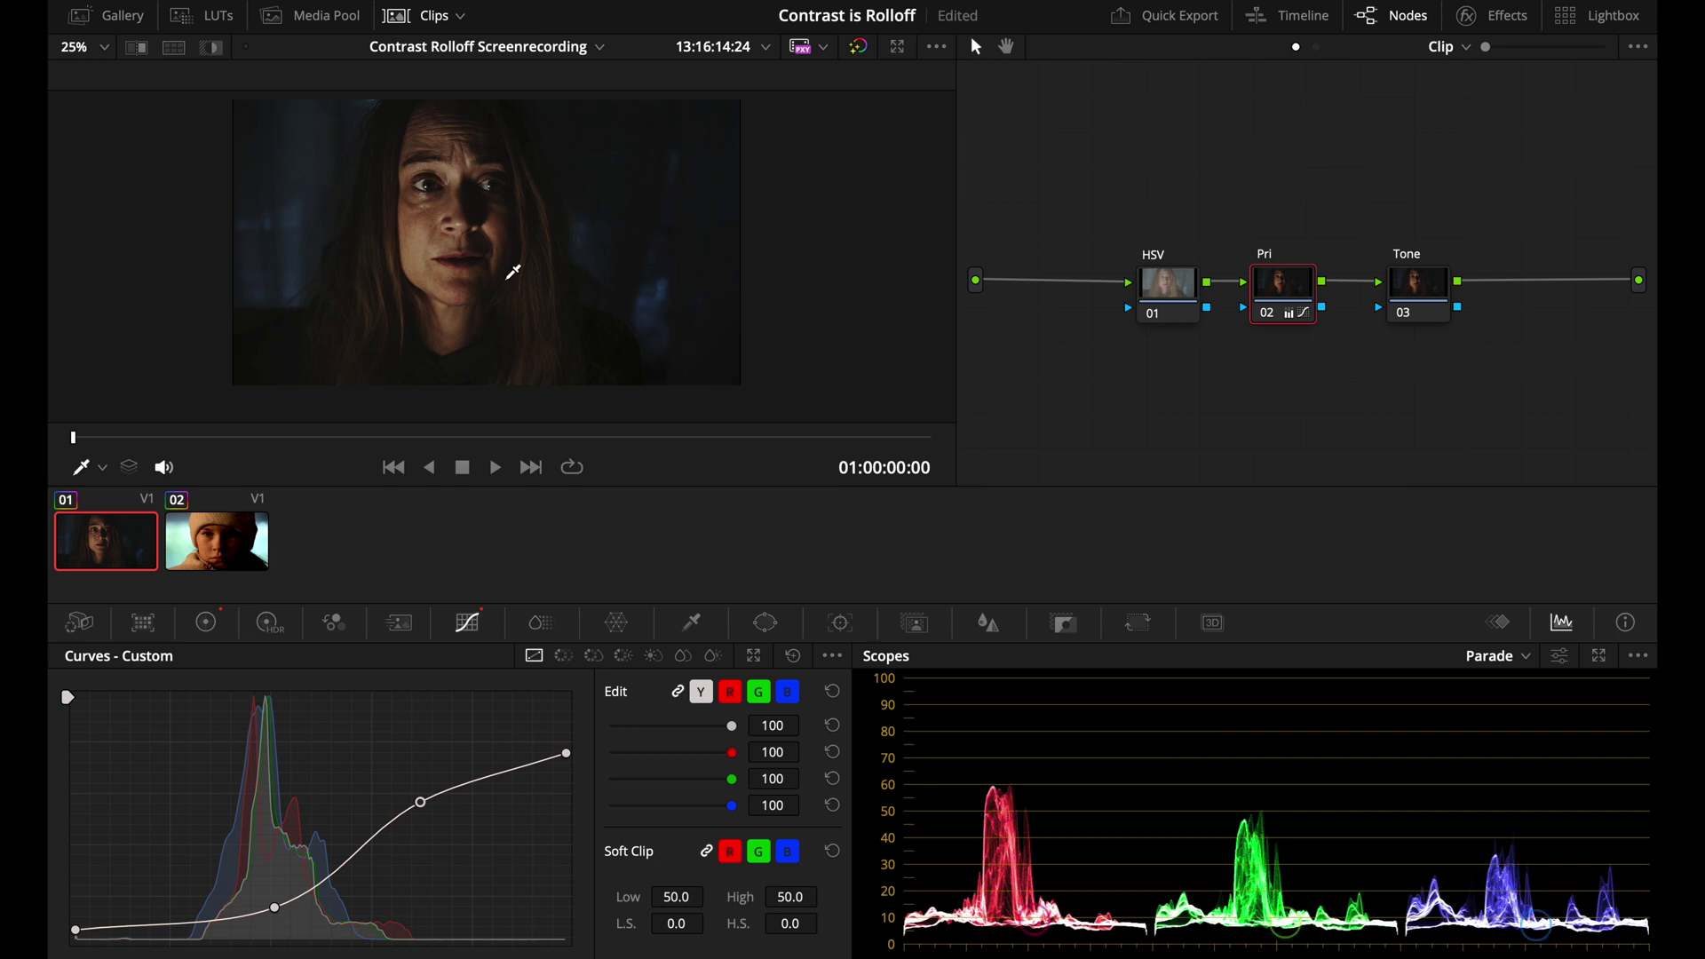
# Set the Pri master wheels to Lift -0.11, Gamma 0.02 and Gain 1.09
pyautogui.click(222, 627)
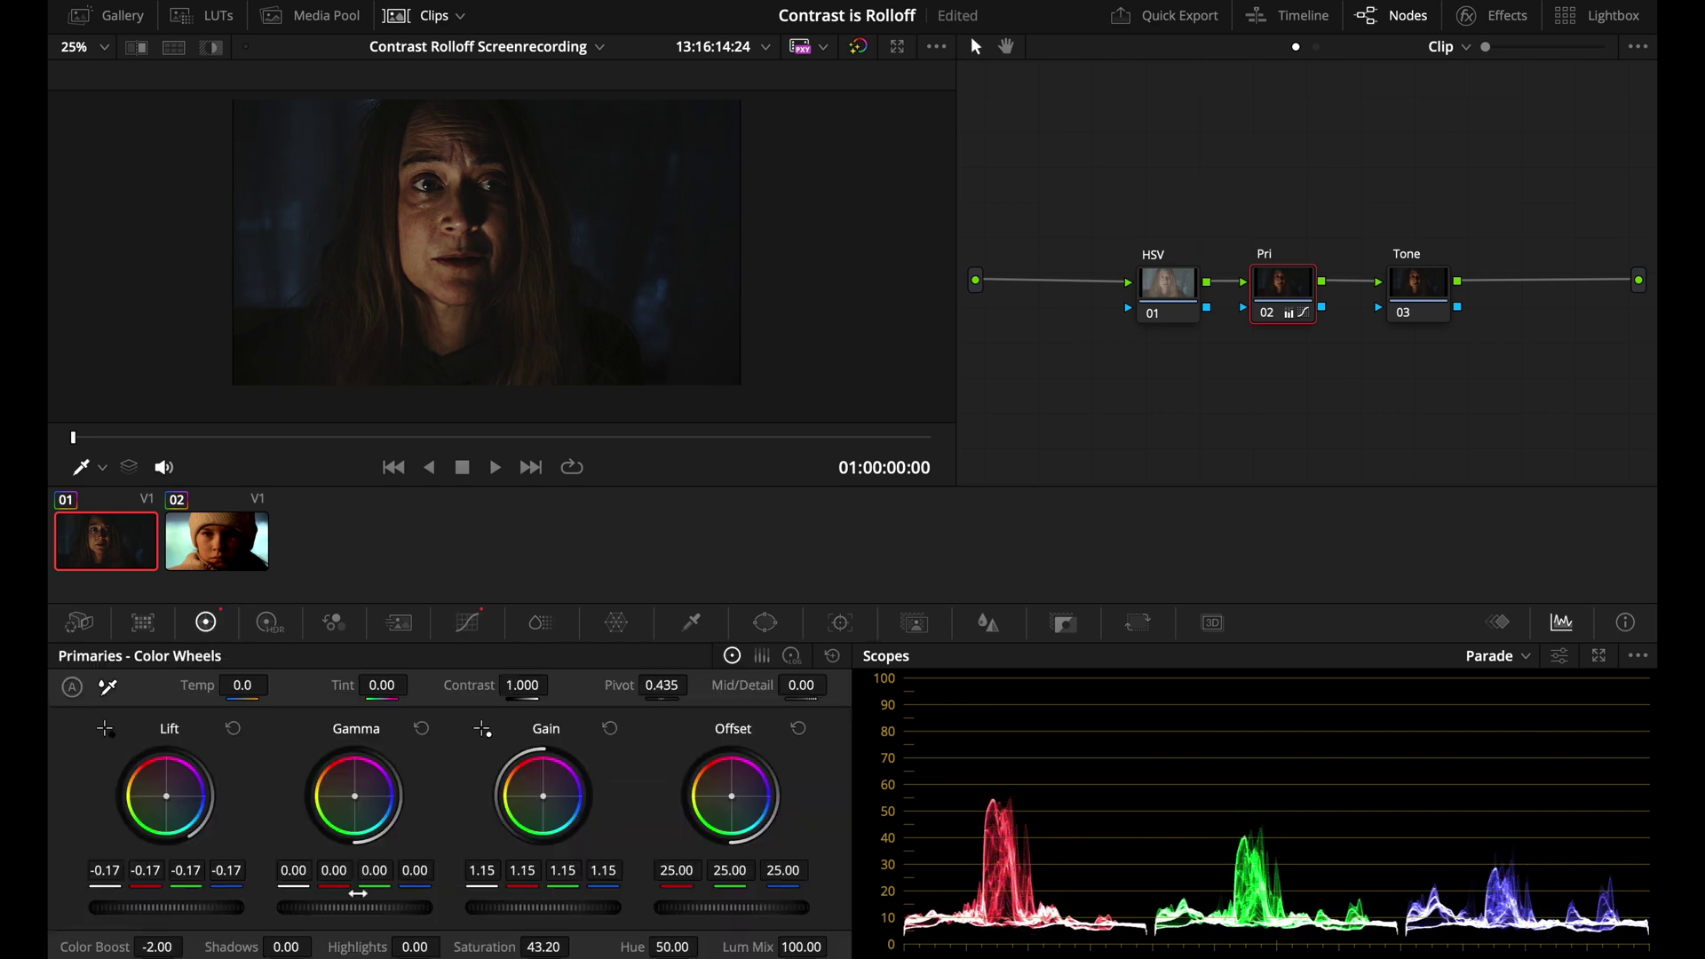
pyautogui.moveTo(191, 908); pyautogui.dragTo(253, 899)
pyautogui.moveTo(355, 908); pyautogui.dragTo(420, 890)
pyautogui.moveTo(577, 915)
pyautogui.mouseDown()
pyautogui.moveTo(590, 907)
pyautogui.moveTo(572, 906)
pyautogui.mouseUp()
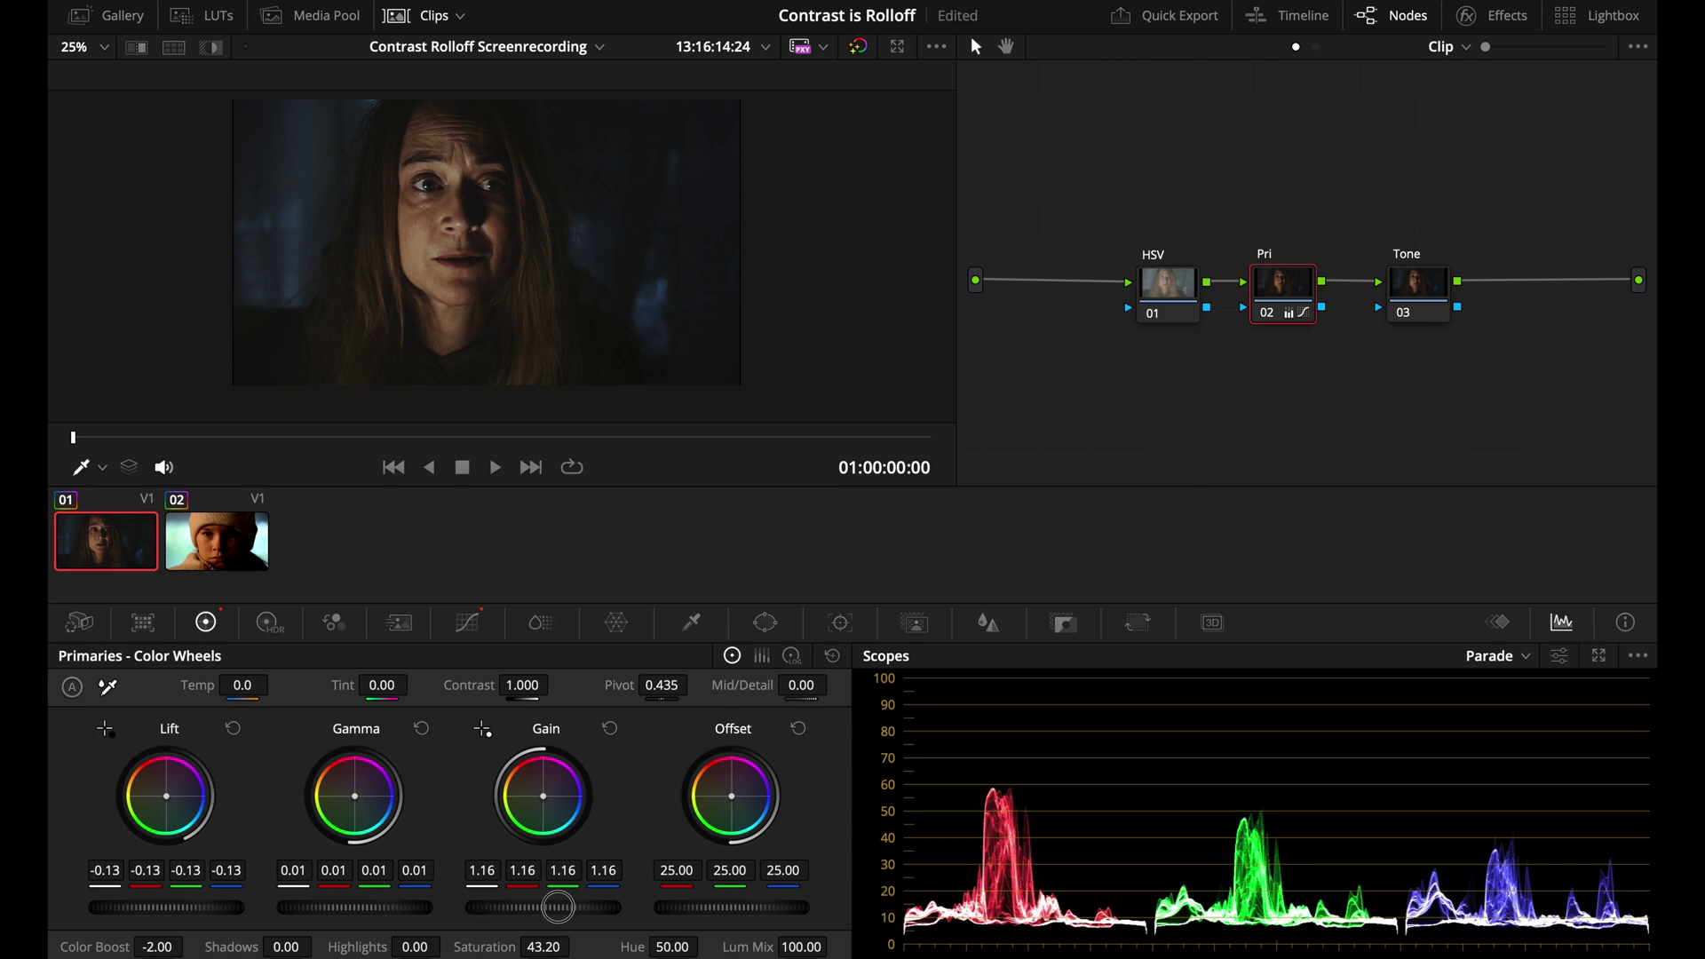
pyautogui.moveTo(548, 906); pyautogui.dragTo(480, 910)
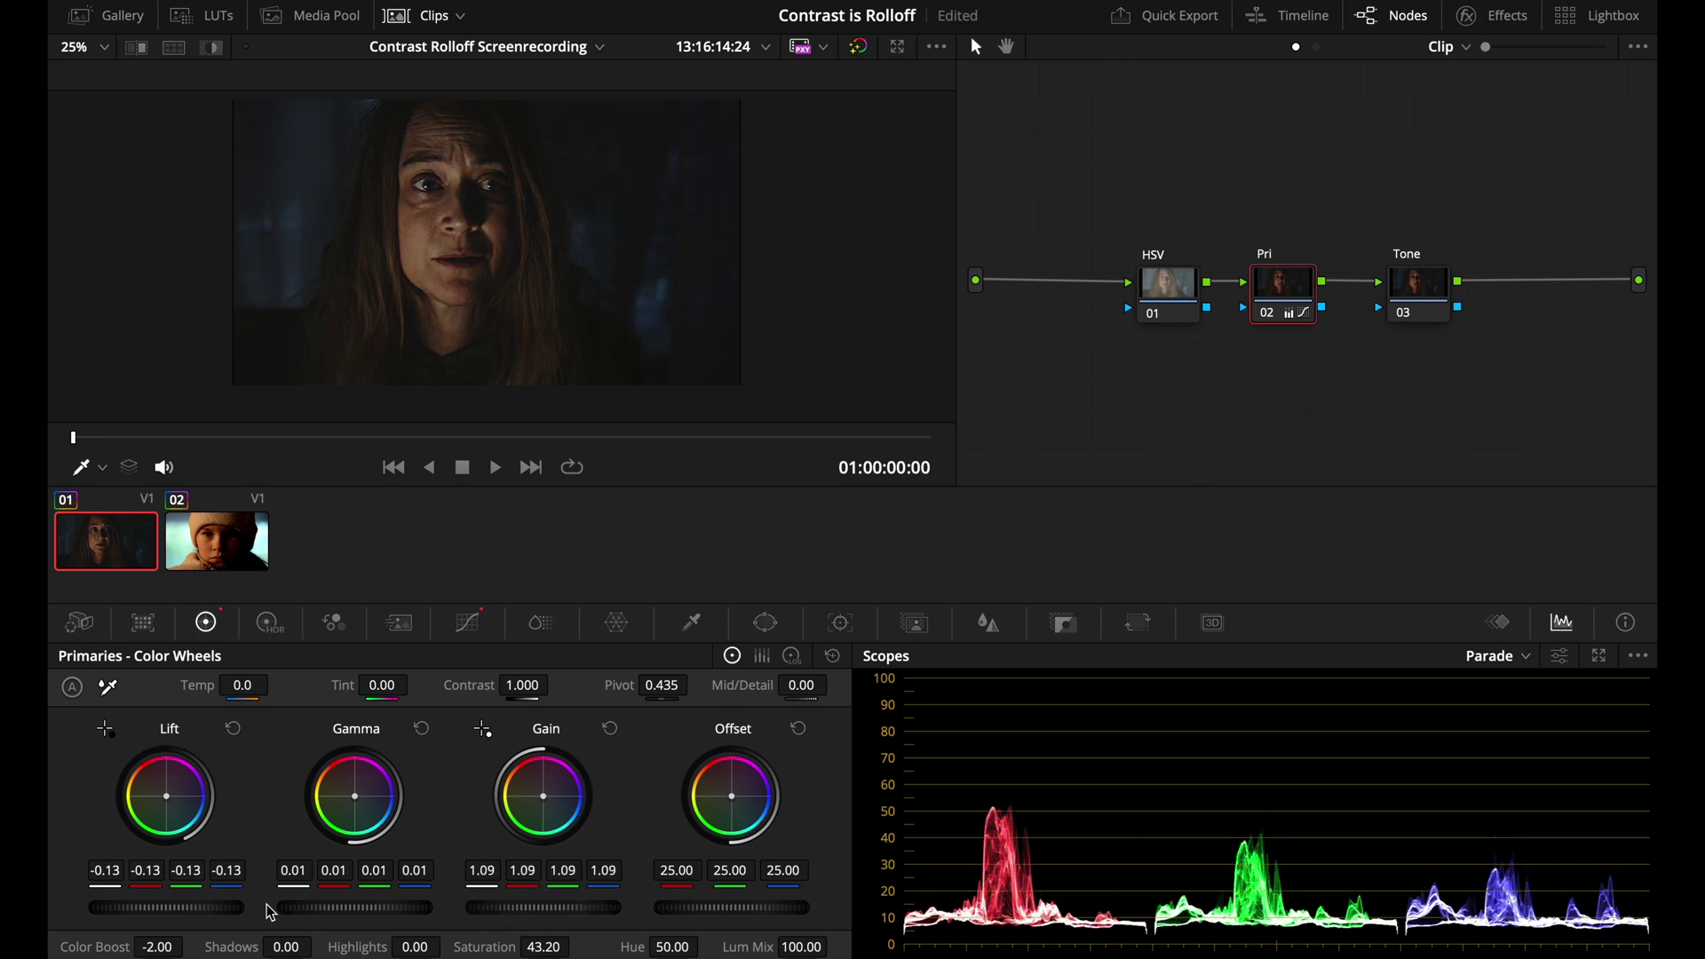
pyautogui.moveTo(238, 914); pyautogui.dragTo(171, 915)
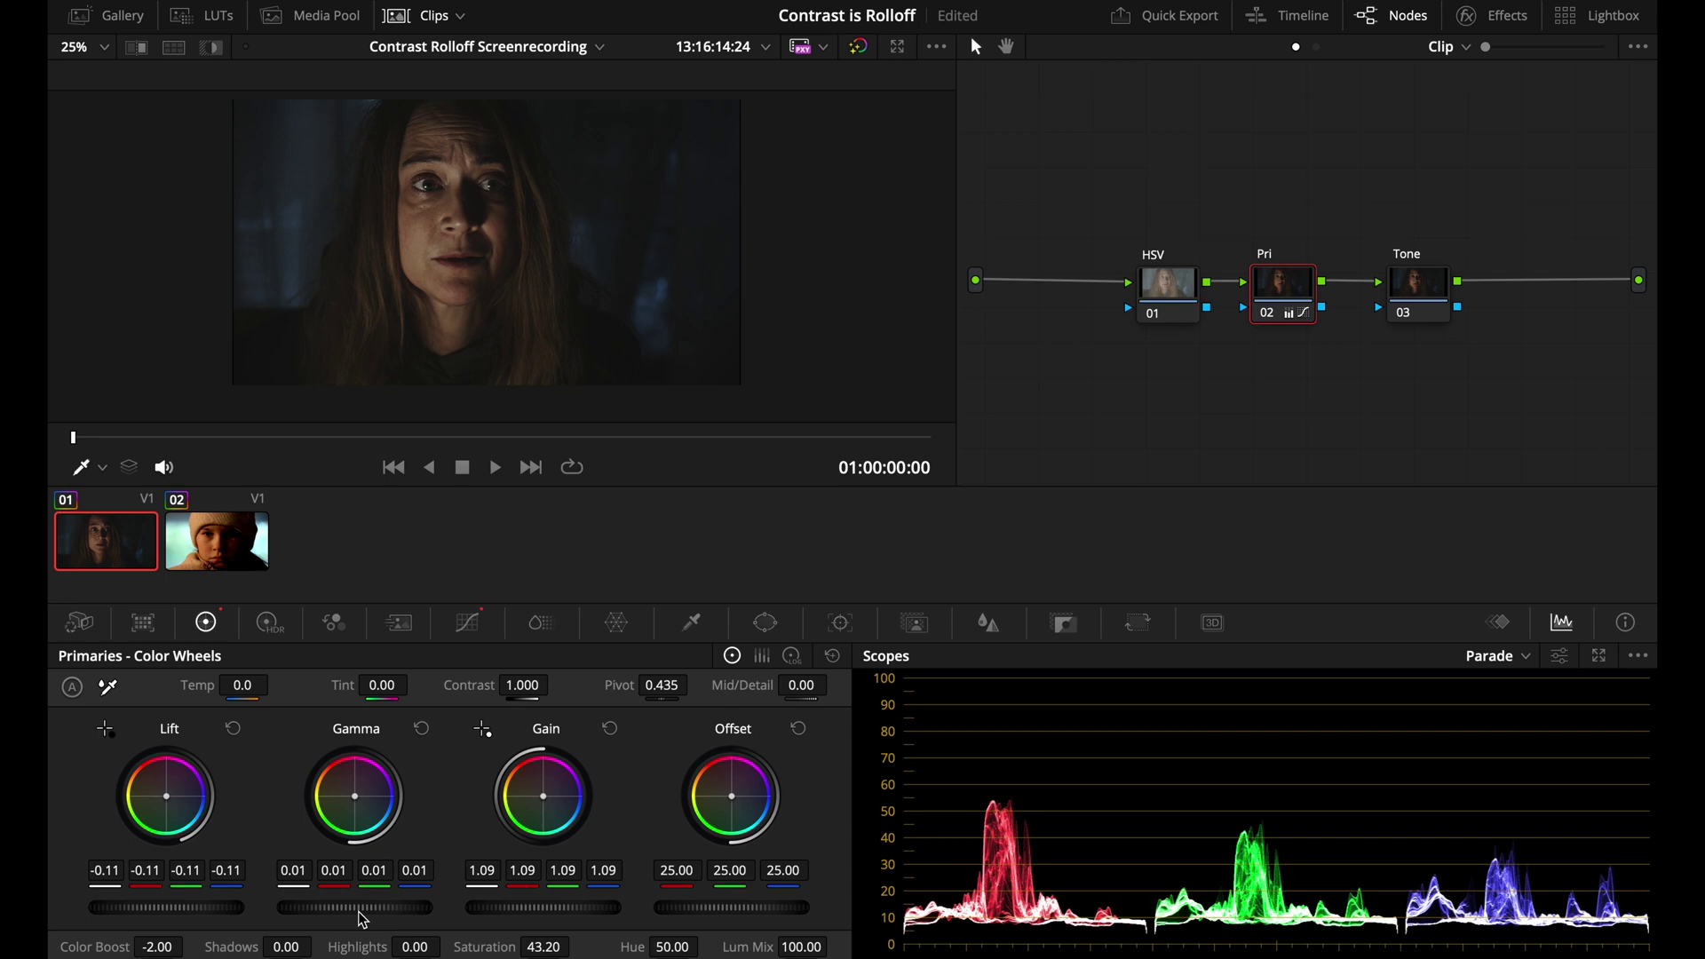
pyautogui.moveTo(363, 920); pyautogui.dragTo(371, 919)
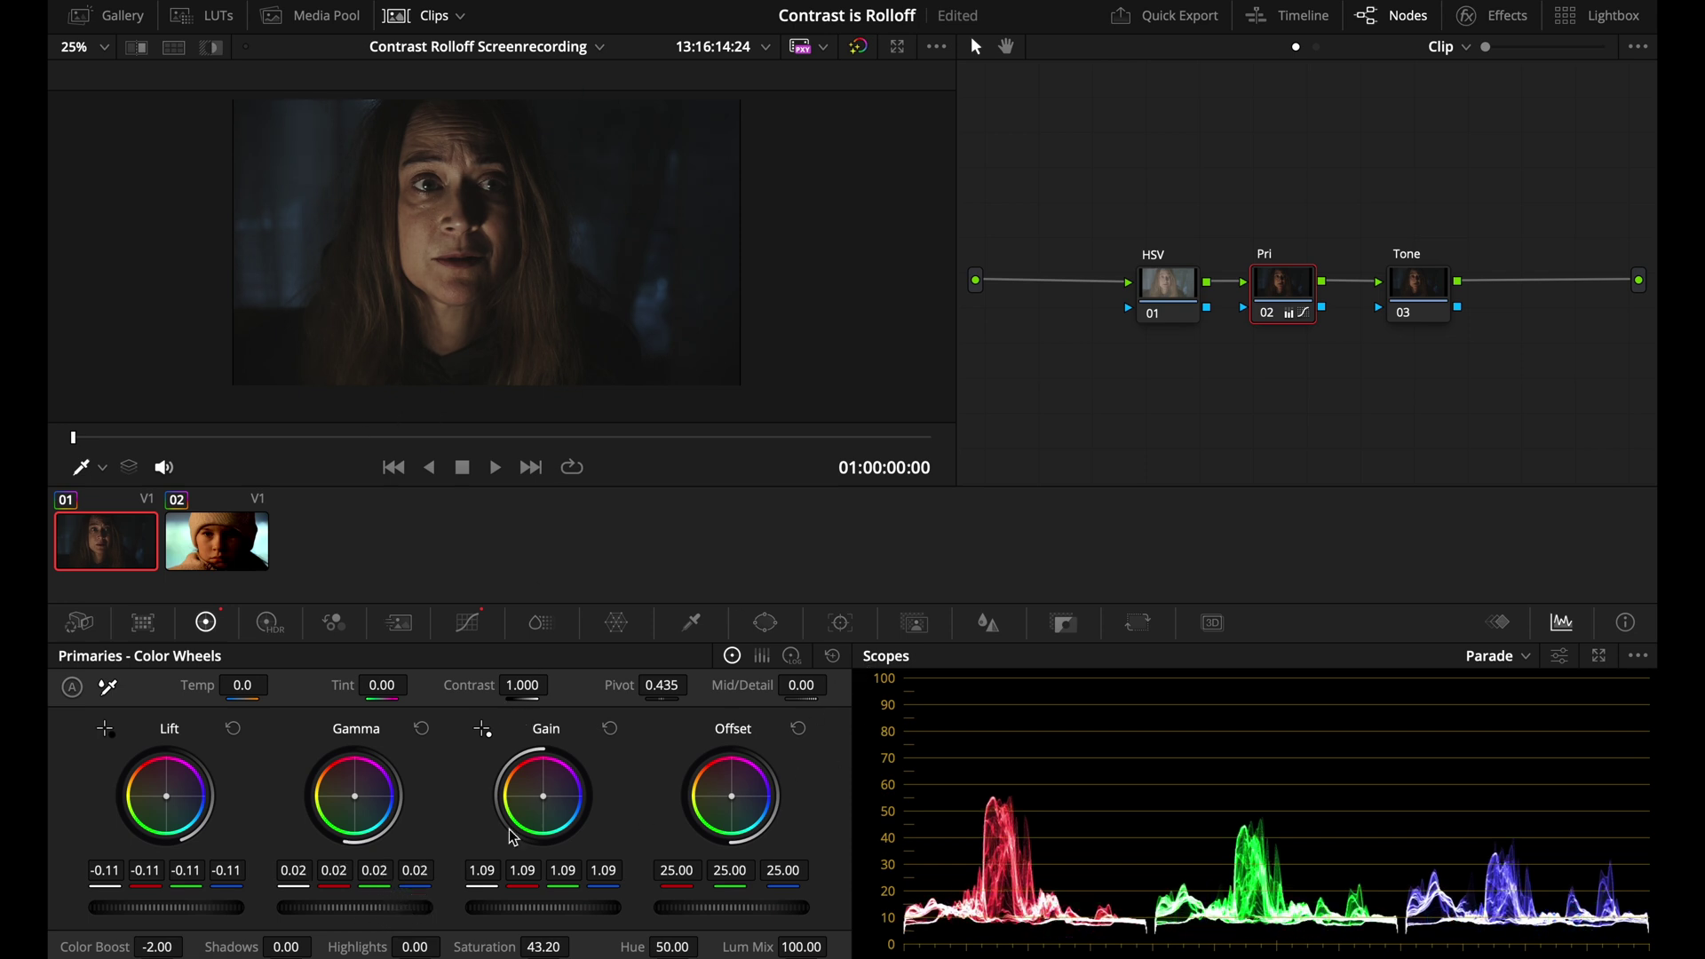
# Select the Tone node and add shadow, midtone and highlight curve points, lowering the white point
pyautogui.hotkey('alt', ';')
pyautogui.click(467, 623)
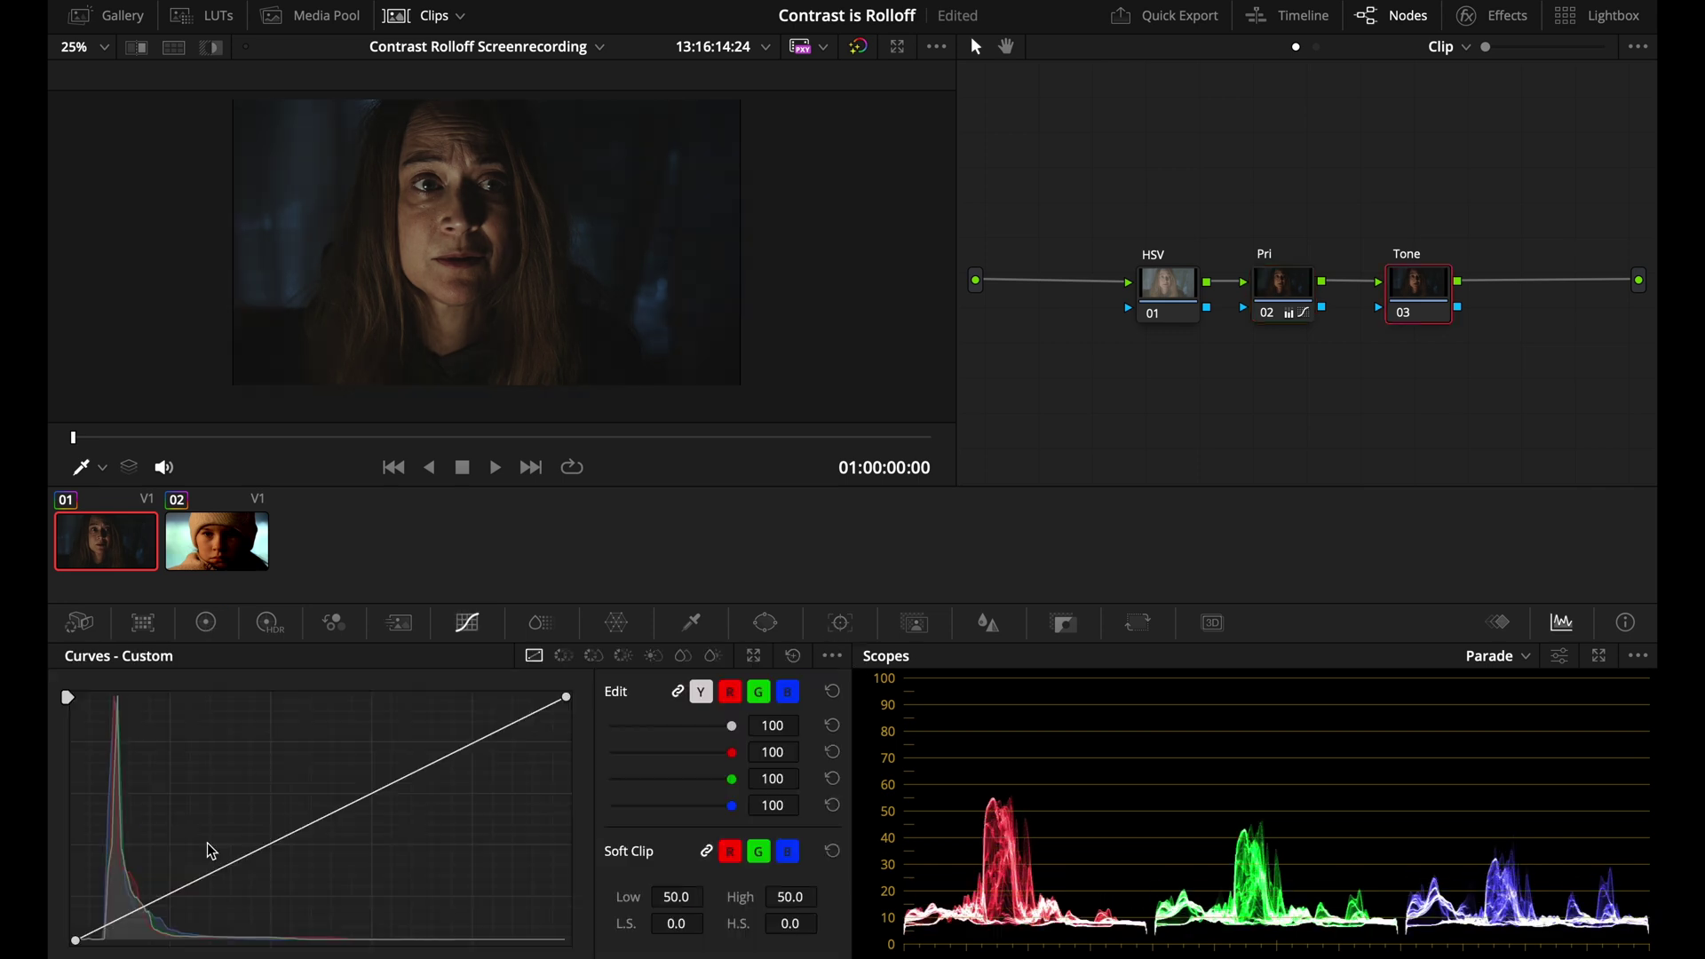
pyautogui.moveTo(163, 901); pyautogui.dragTo(162, 905)
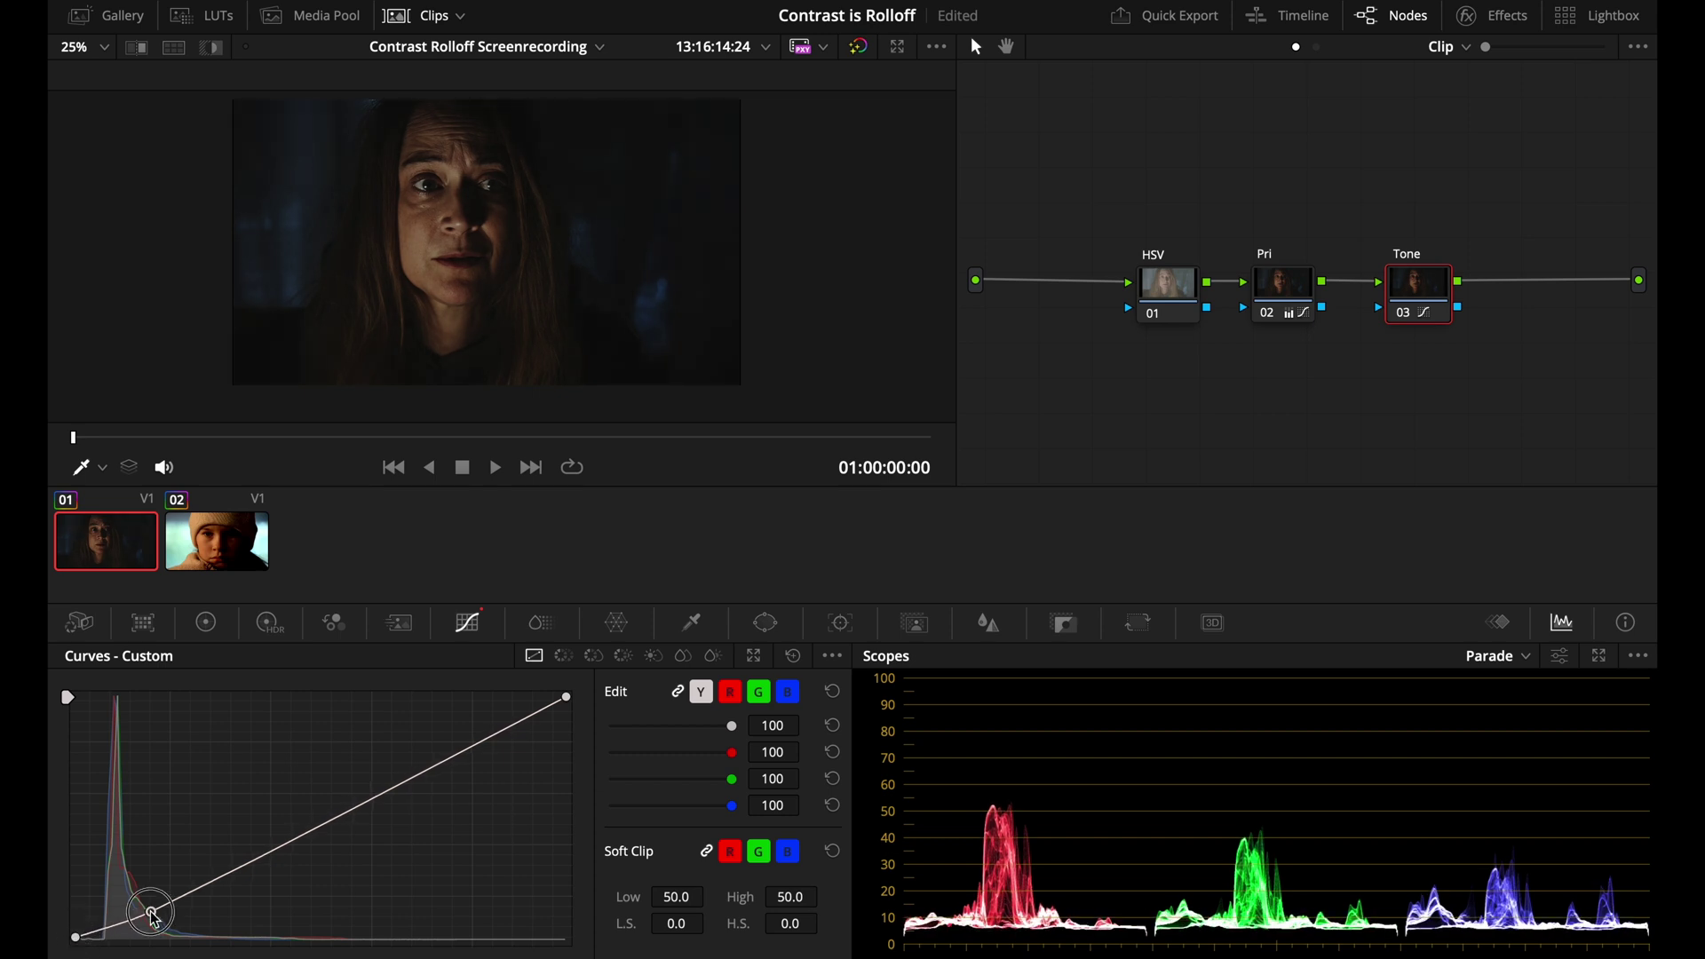
pyautogui.moveTo(283, 848); pyautogui.dragTo(284, 840)
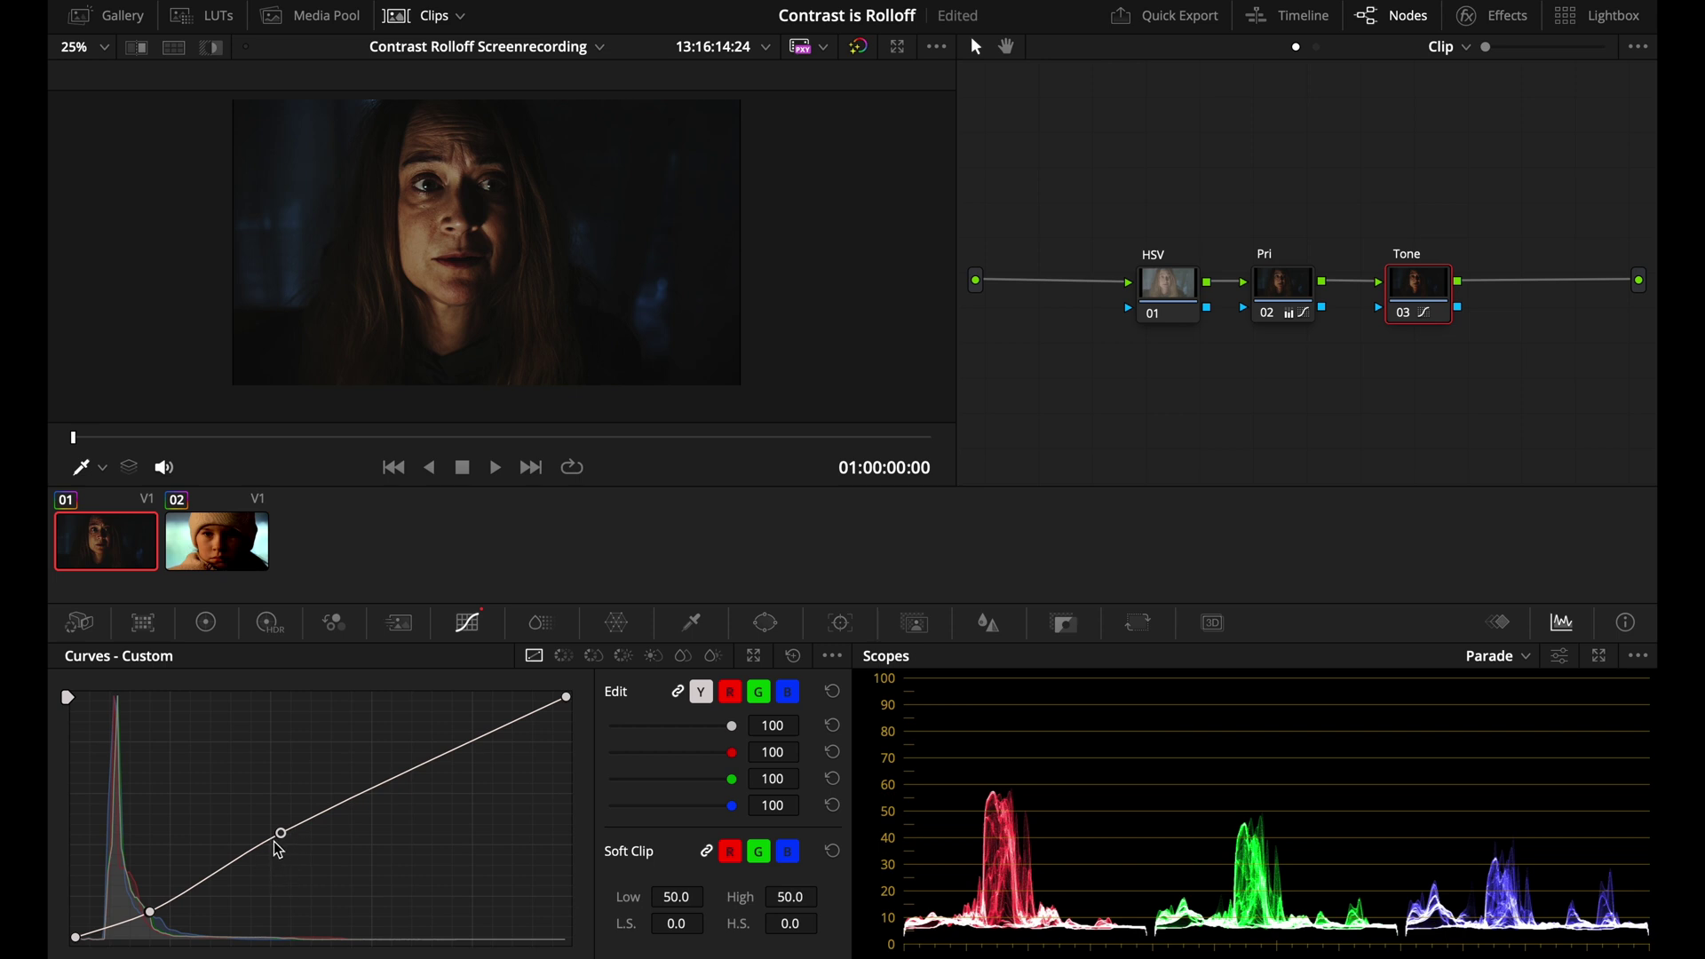
pyautogui.moveTo(567, 697); pyautogui.dragTo(567, 720)
pyautogui.click(421, 776)
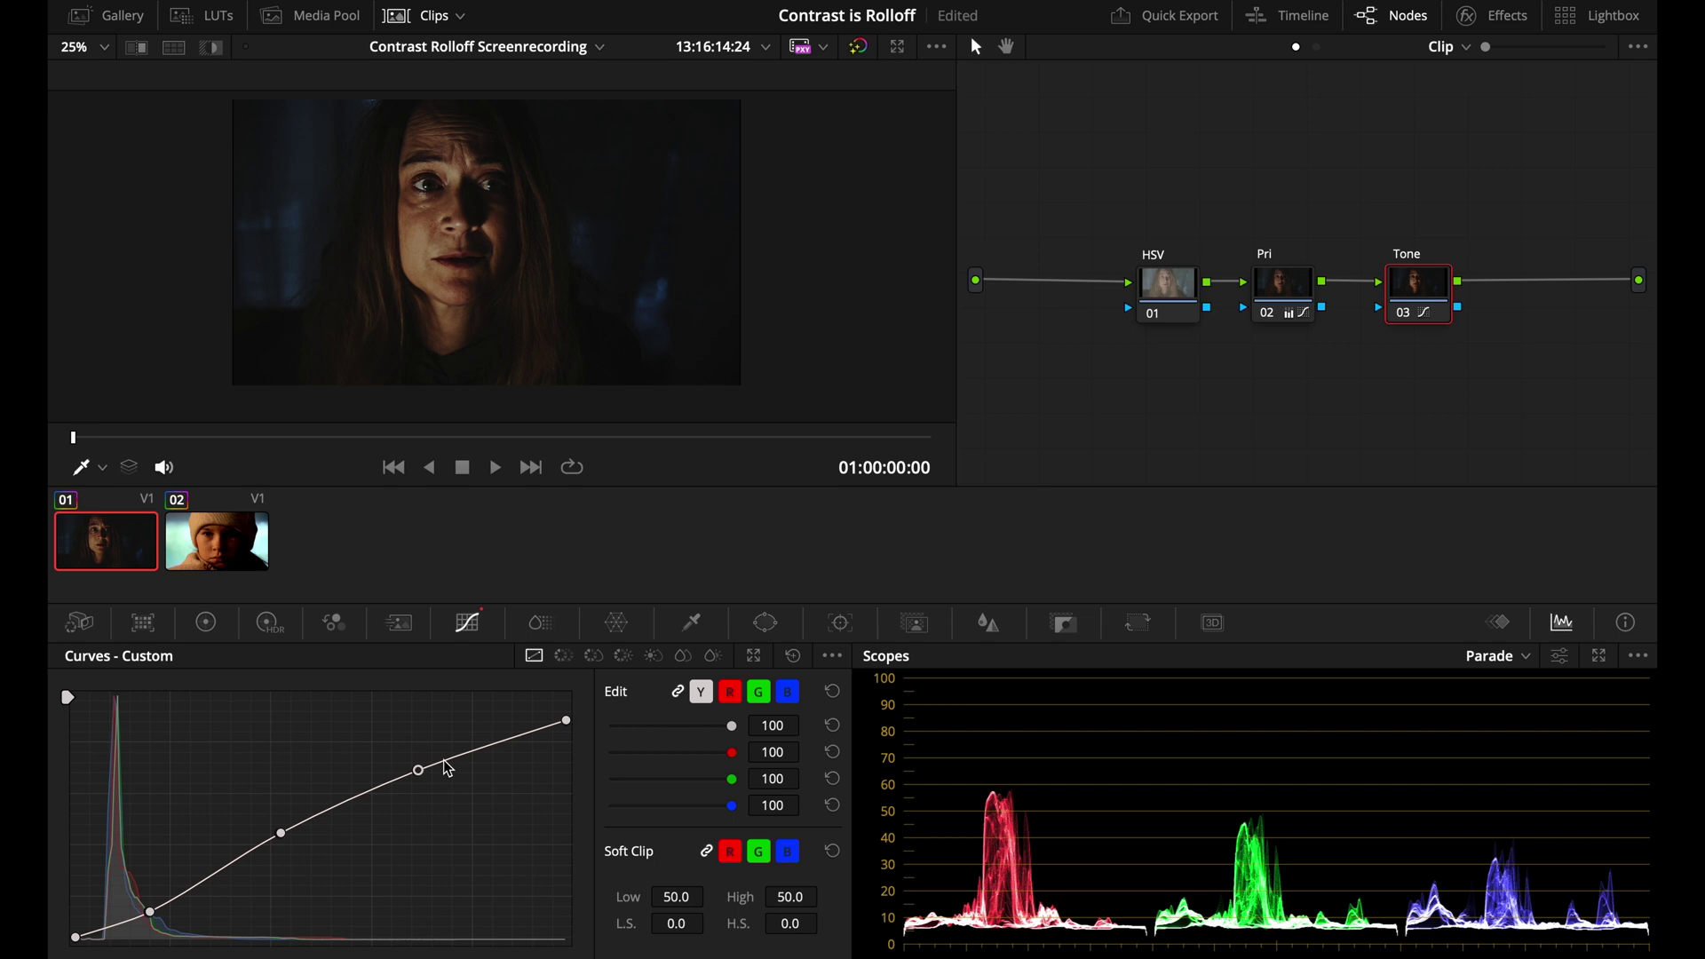
pyautogui.click(284, 833)
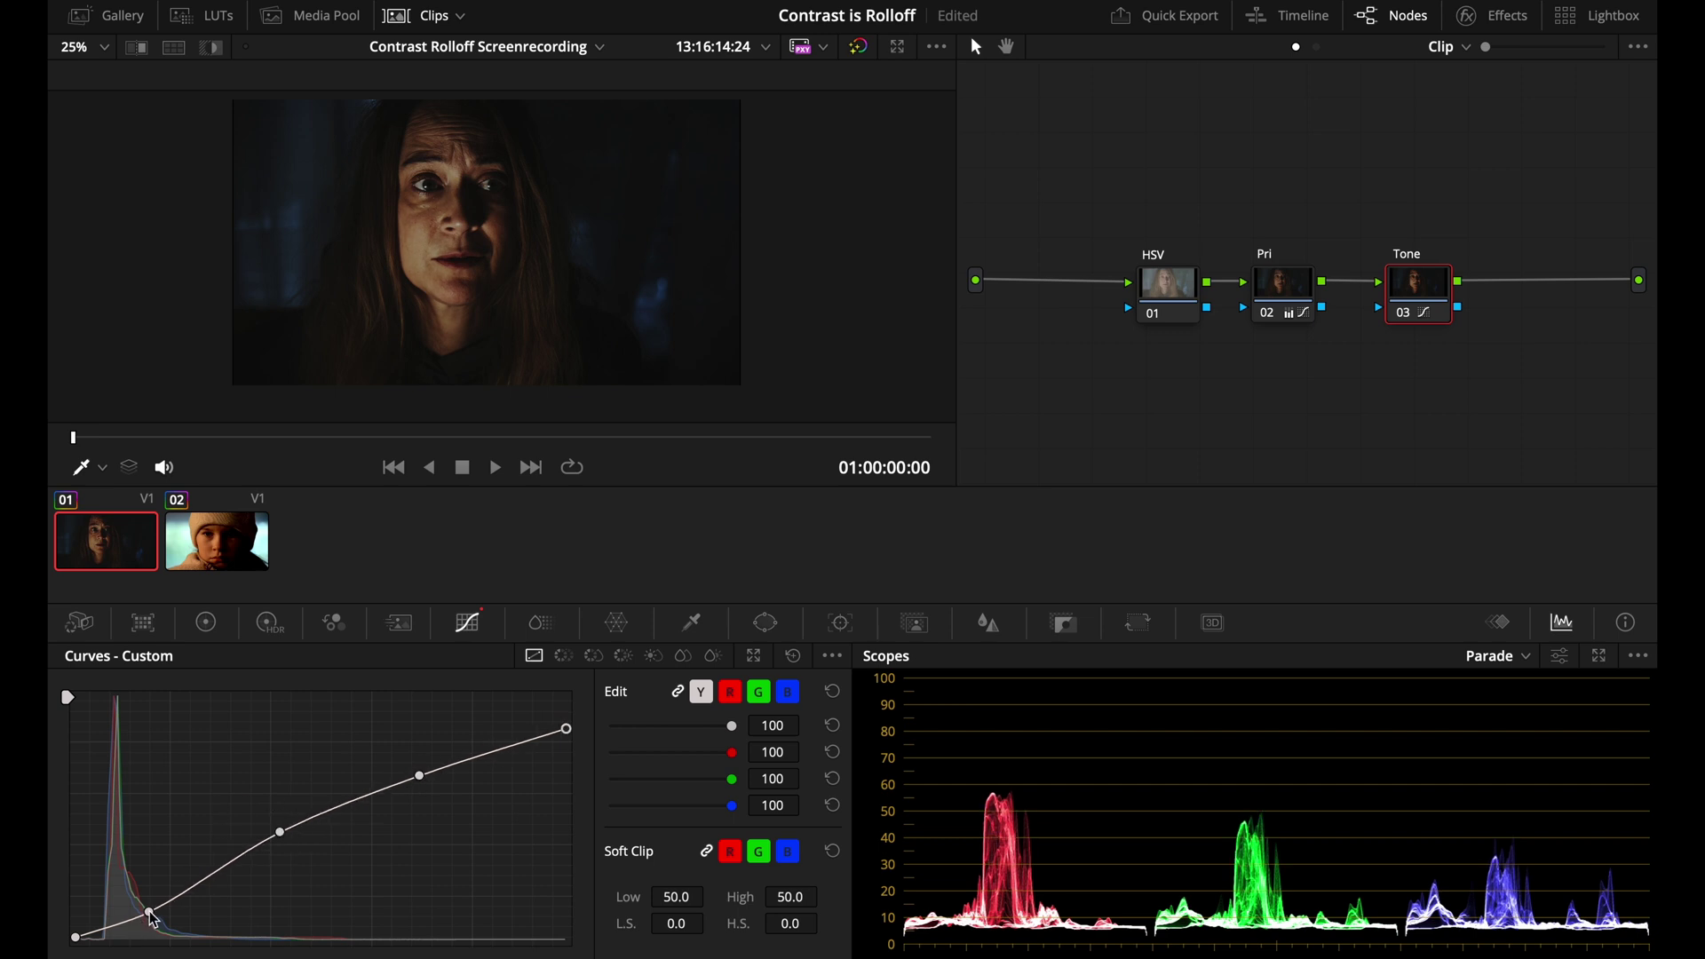
pyautogui.moveTo(151, 919); pyautogui.dragTo(171, 910)
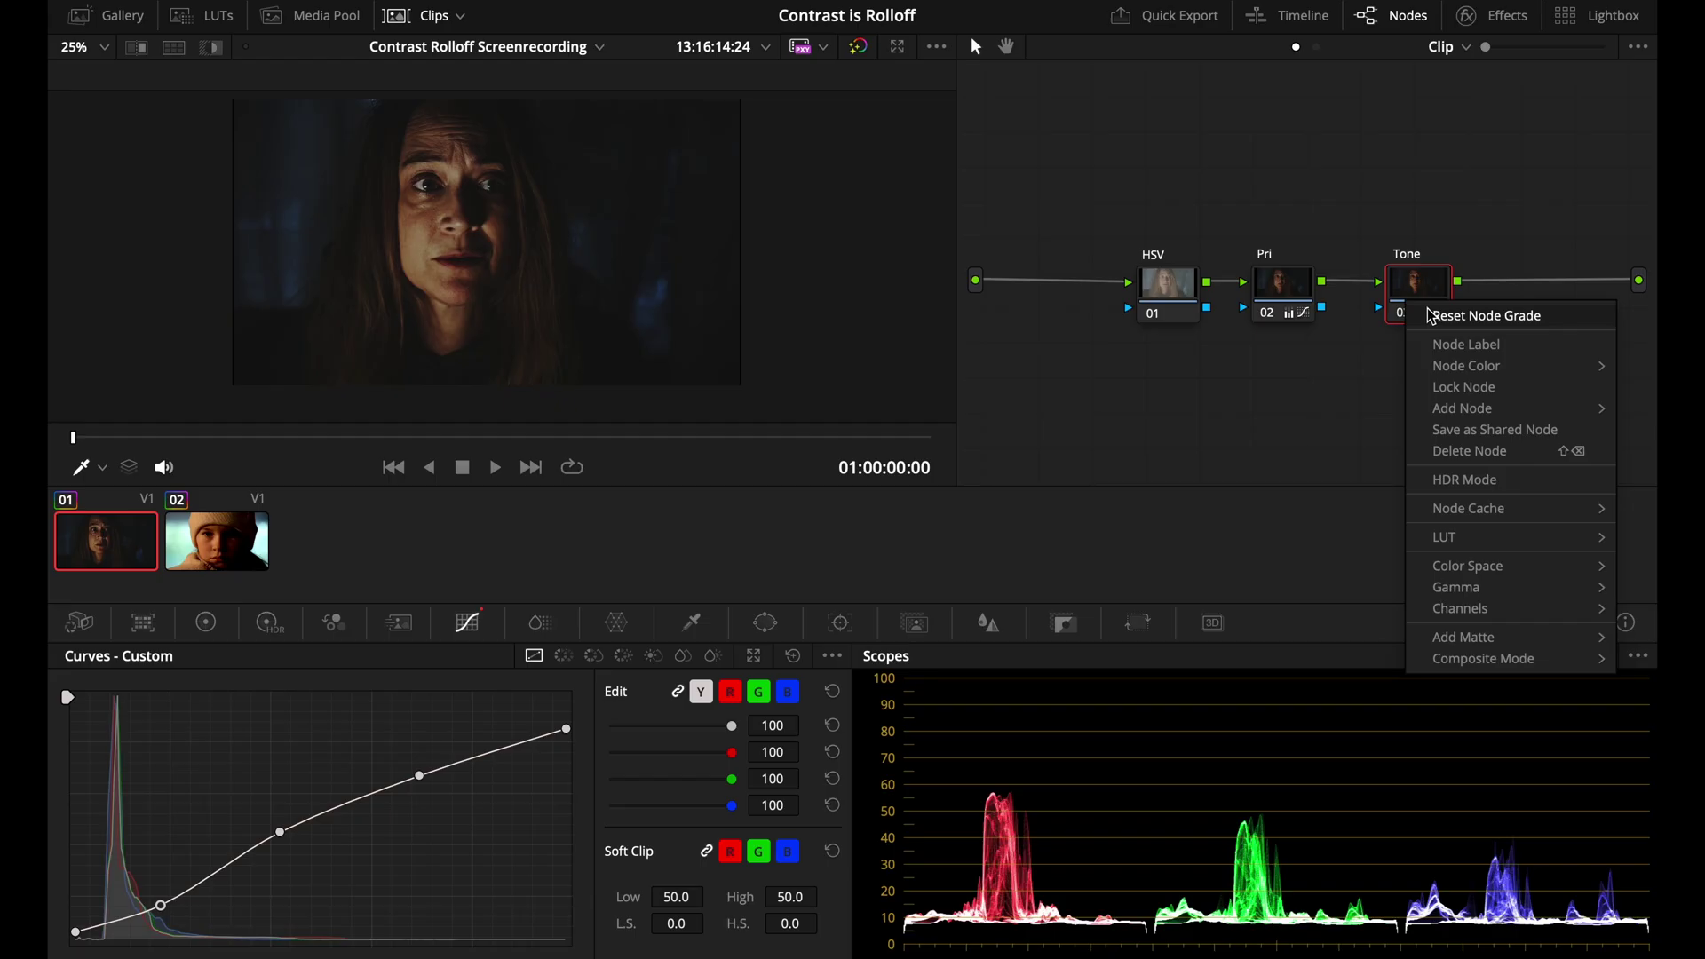
# Reset the Tone node's grade from its right-click menu
pyautogui.click(1418, 300)
pyautogui.rightClick(1427, 286)
pyautogui.click(1474, 298)
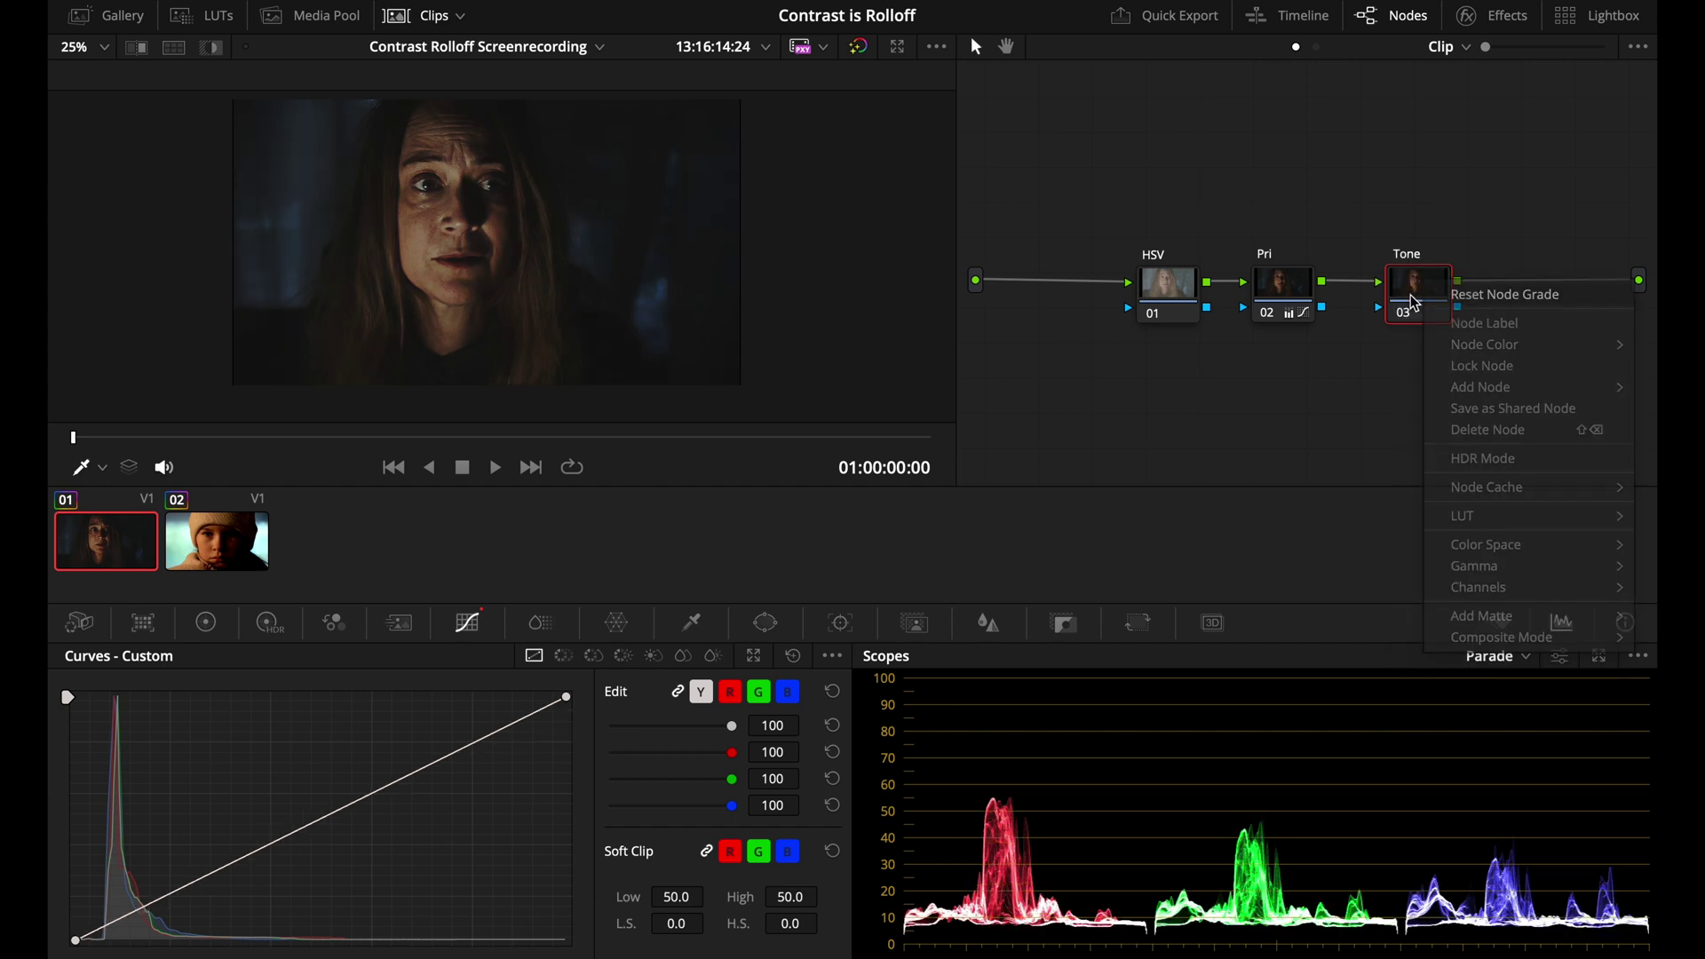
# On clip 02, reset the Pri node grade, then set Lift to -0.03 and Gain to 0.98
pyautogui.click(193, 537)
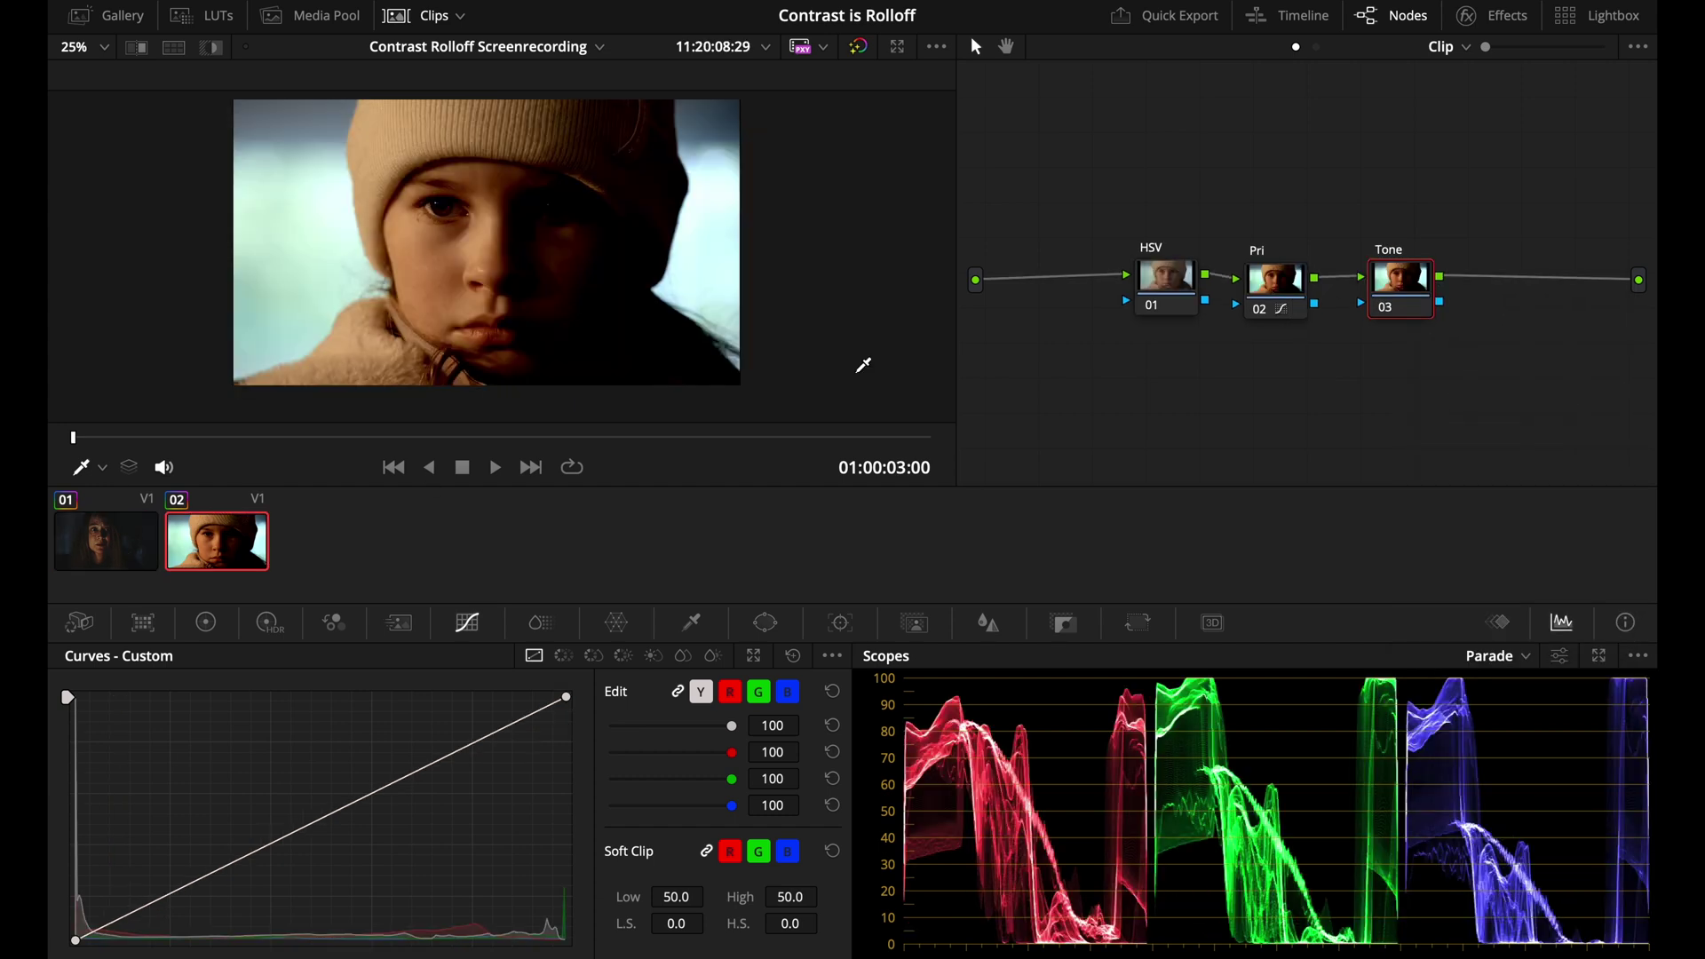
pyautogui.rightClick(1276, 295)
pyautogui.click(1323, 306)
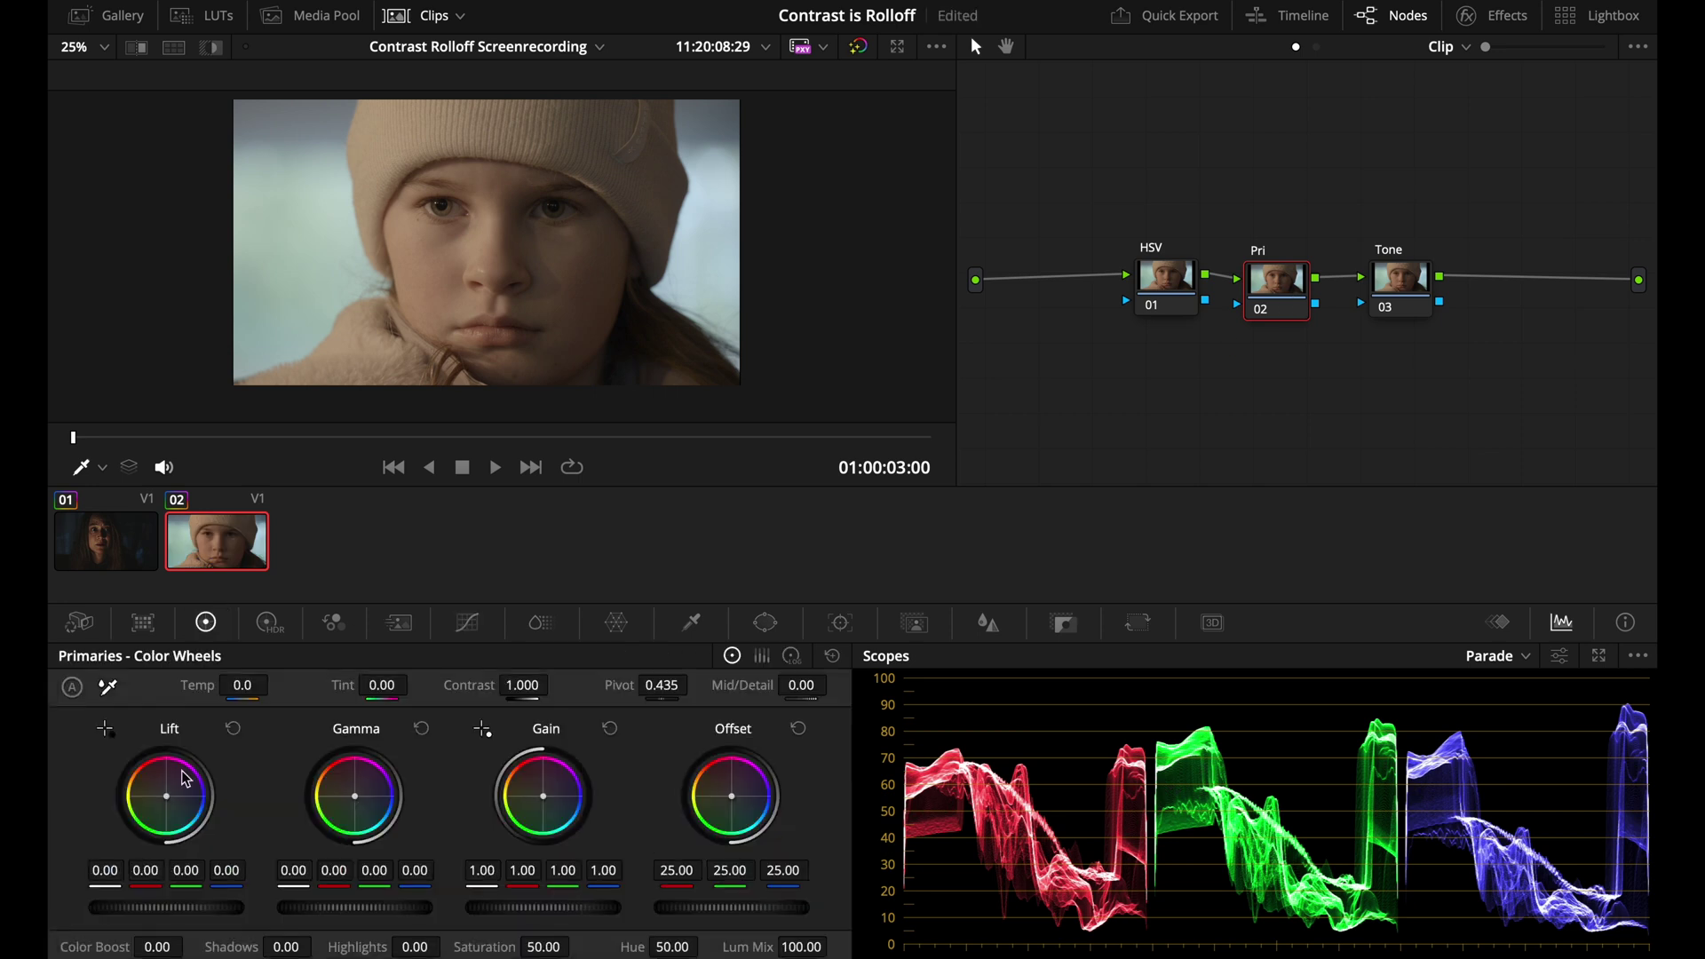
pyautogui.moveTo(230, 907); pyautogui.dragTo(132, 915)
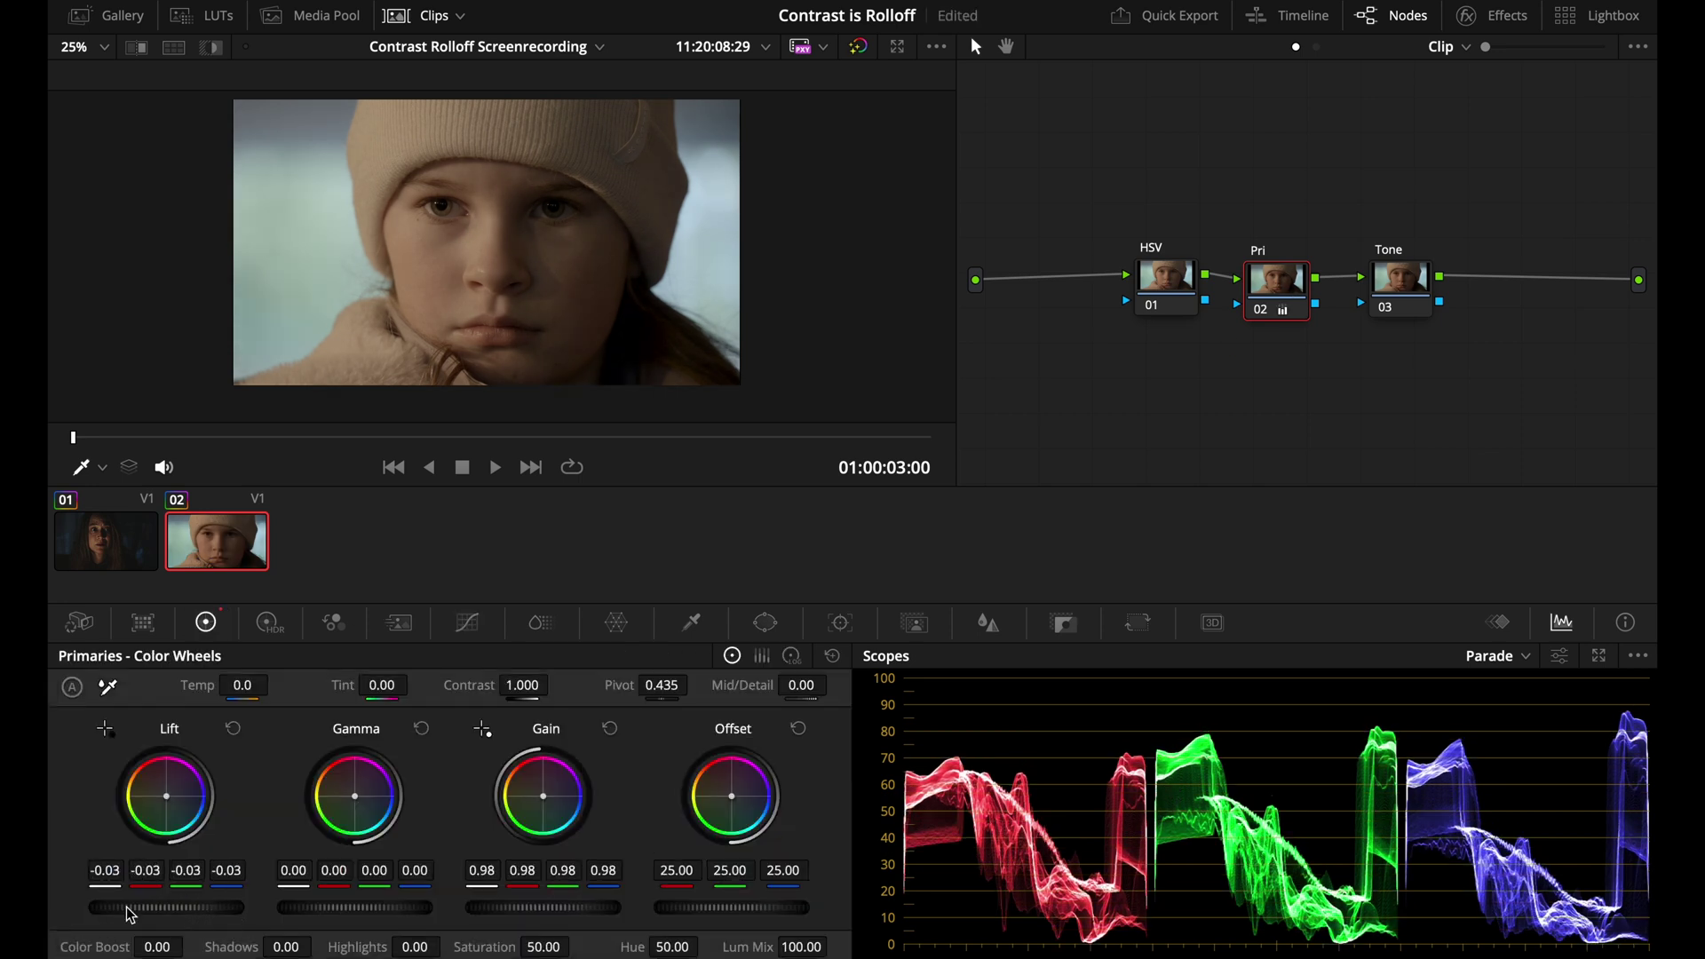
pyautogui.moveTo(619, 911); pyautogui.dragTo(586, 907)
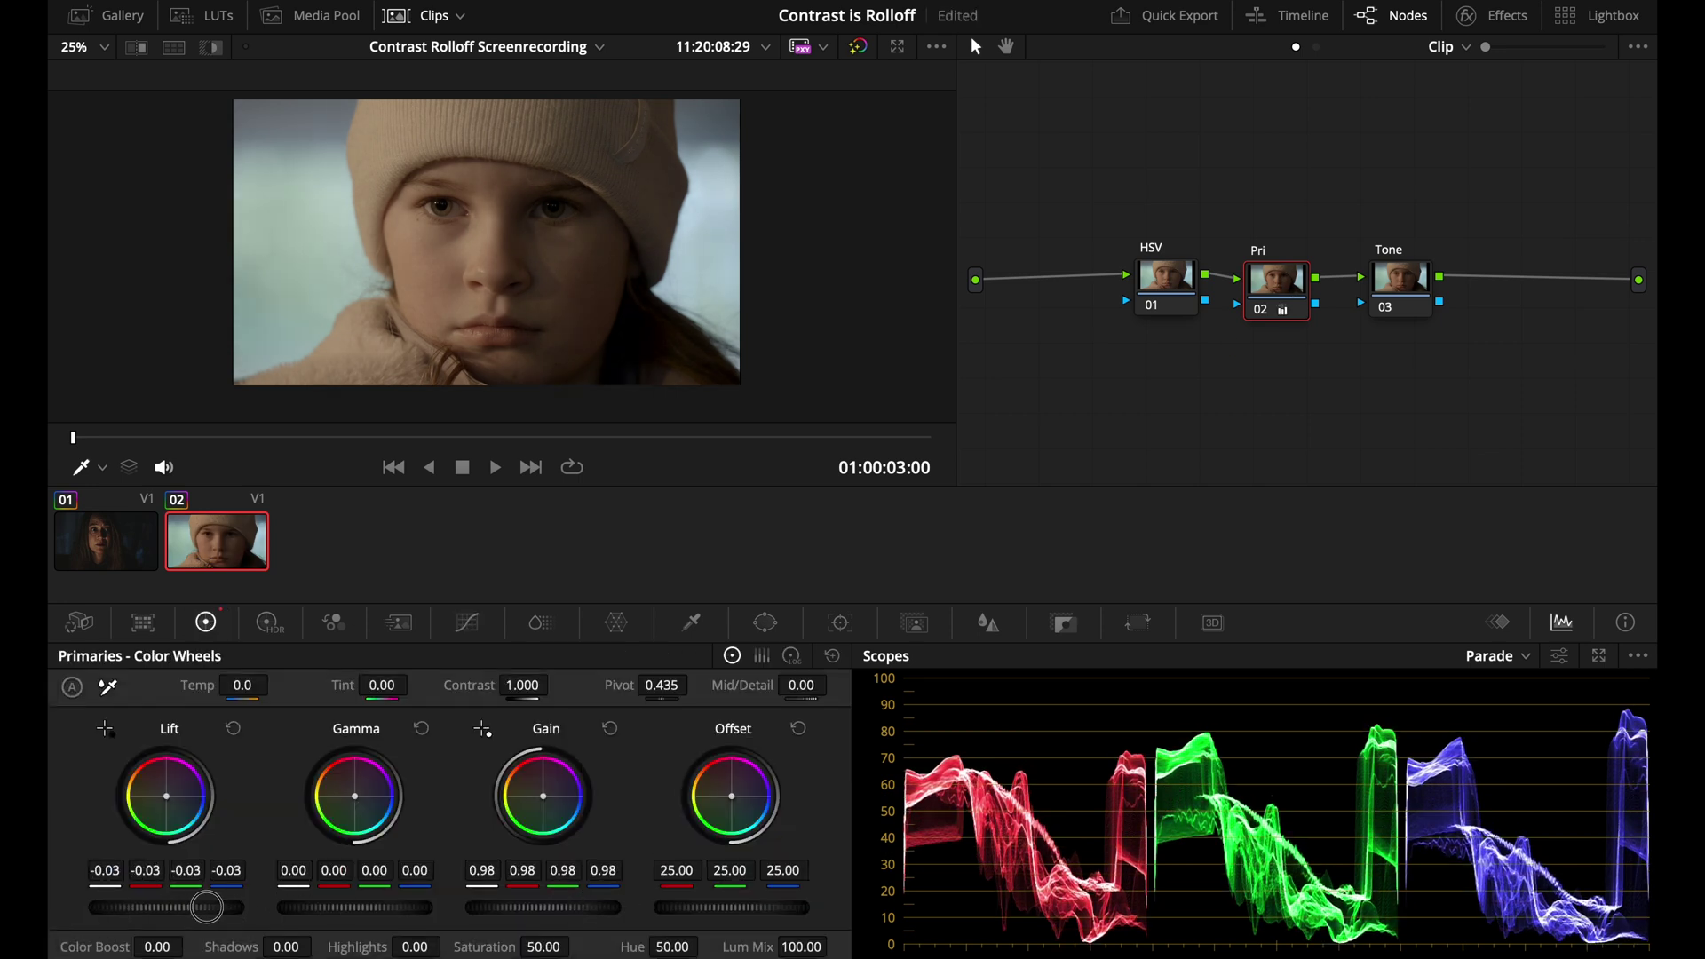
# In Curves, pull a shadow point down, raise a midtone point, lower the white point and add a highlight point
pyautogui.click(468, 624)
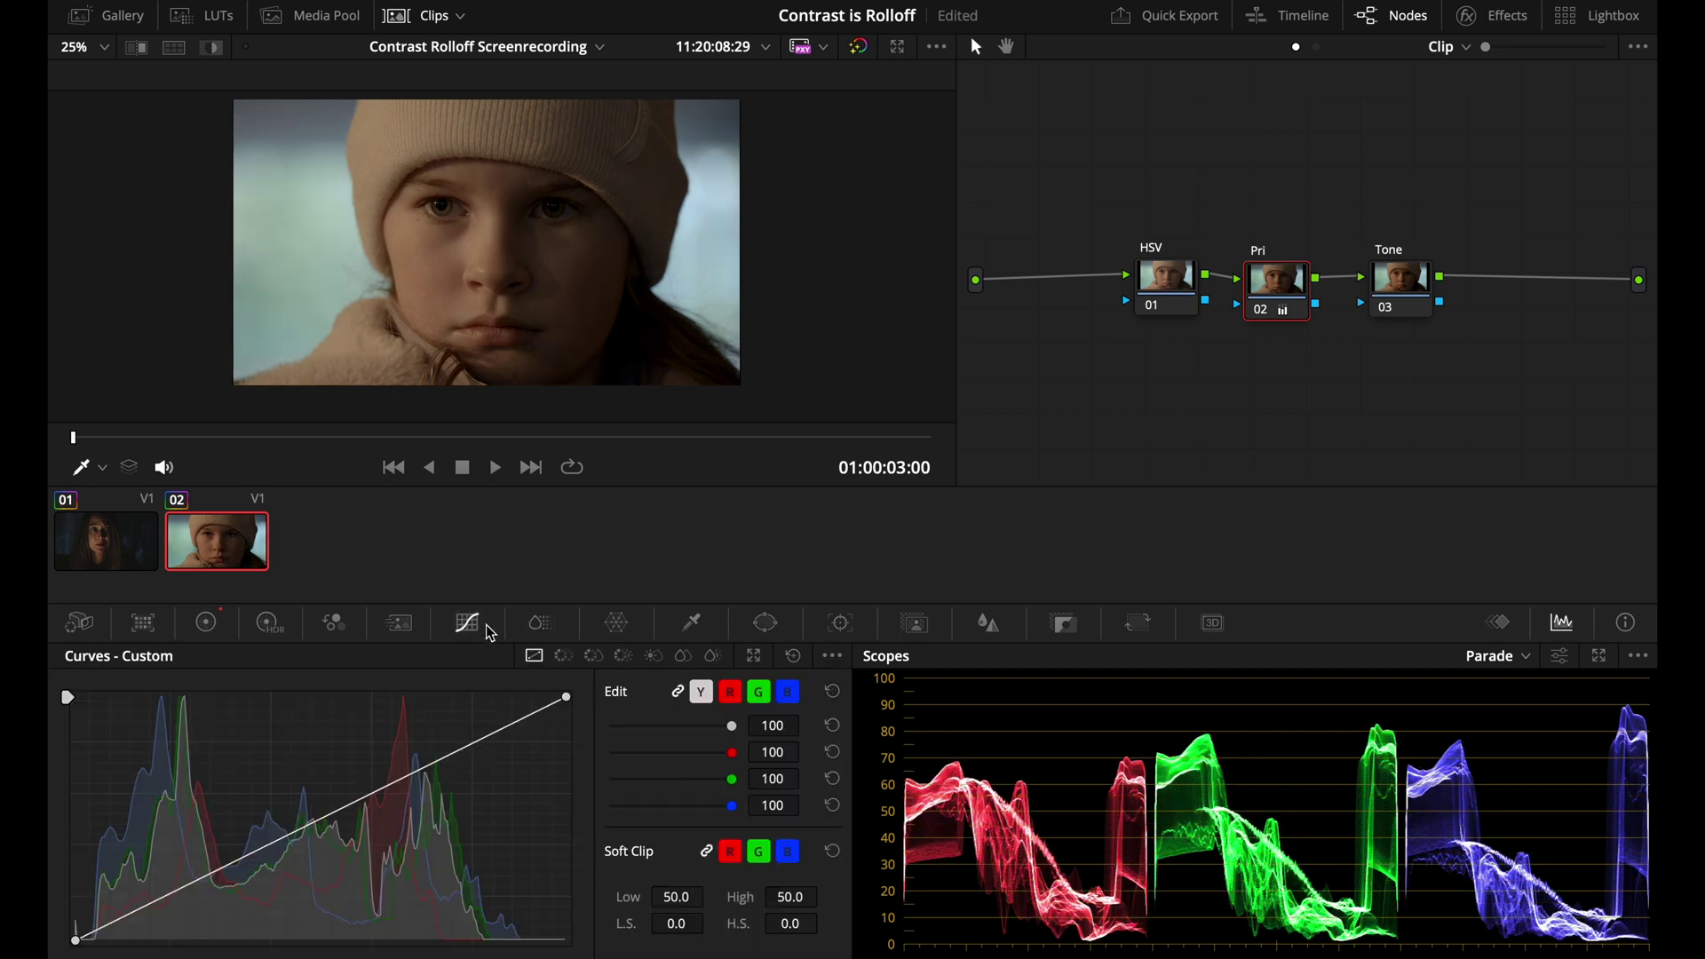
pyautogui.moveTo(171, 892); pyautogui.dragTo(175, 902)
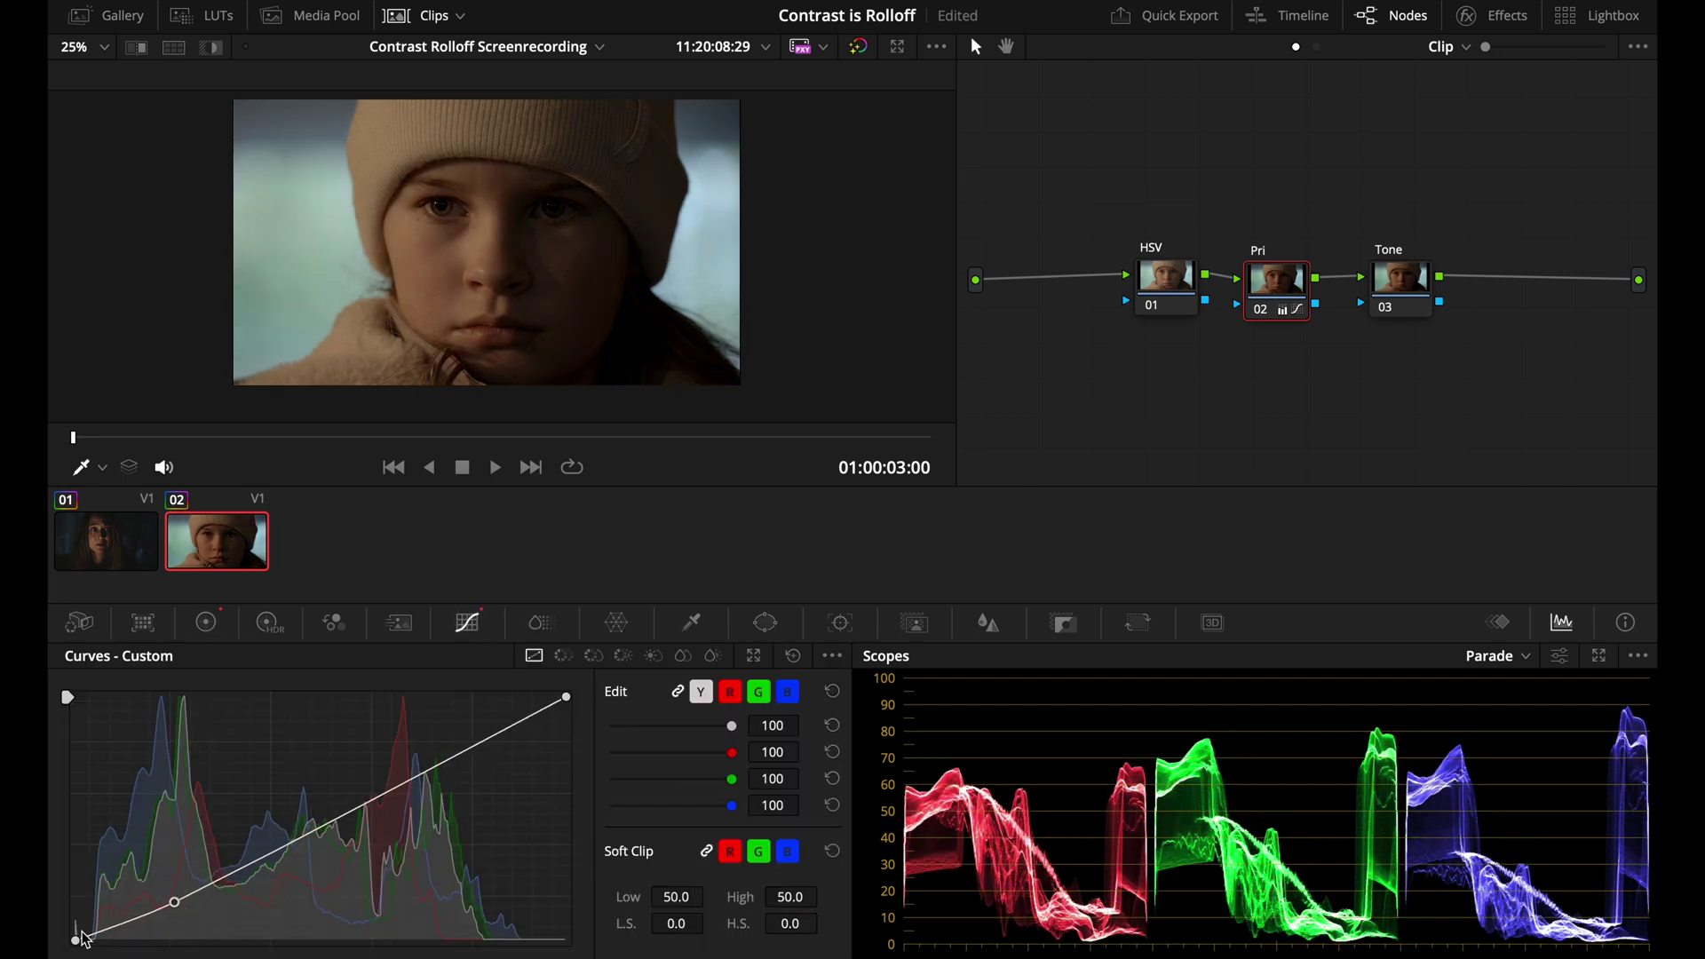
pyautogui.moveTo(76, 939); pyautogui.dragTo(83, 933)
pyautogui.moveTo(175, 902); pyautogui.dragTo(174, 906)
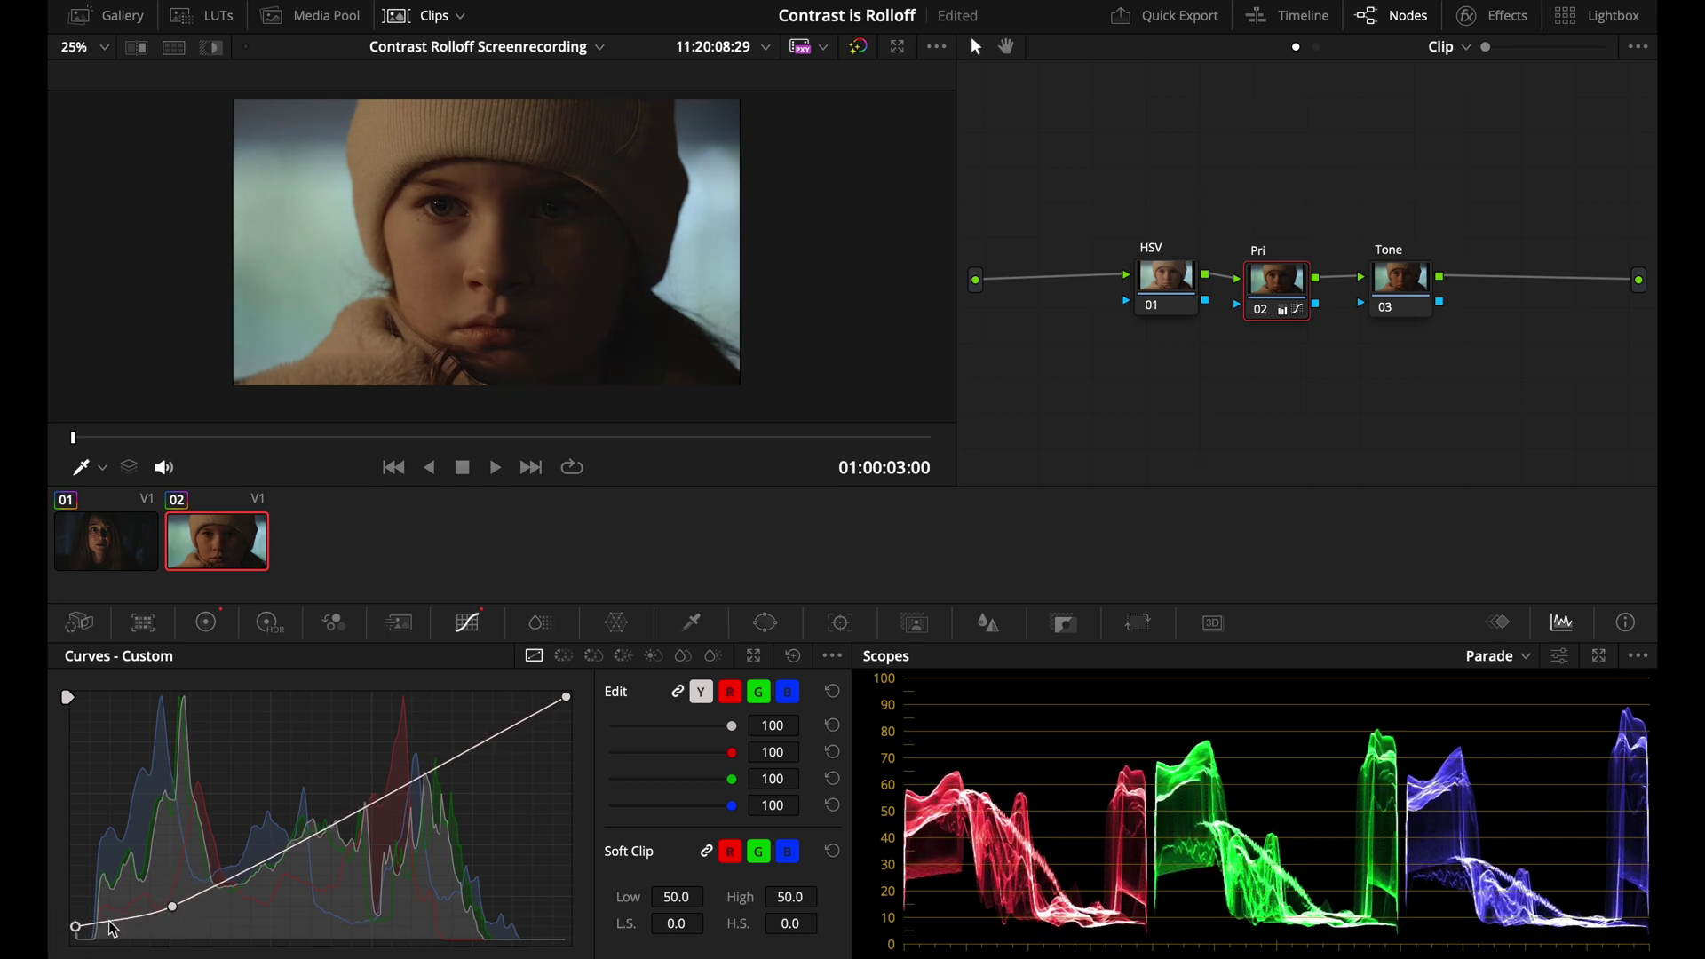
pyautogui.moveTo(415, 786); pyautogui.dragTo(338, 799)
pyautogui.moveTo(570, 702); pyautogui.dragTo(577, 725)
pyautogui.moveTo(465, 755); pyautogui.dragTo(453, 745)
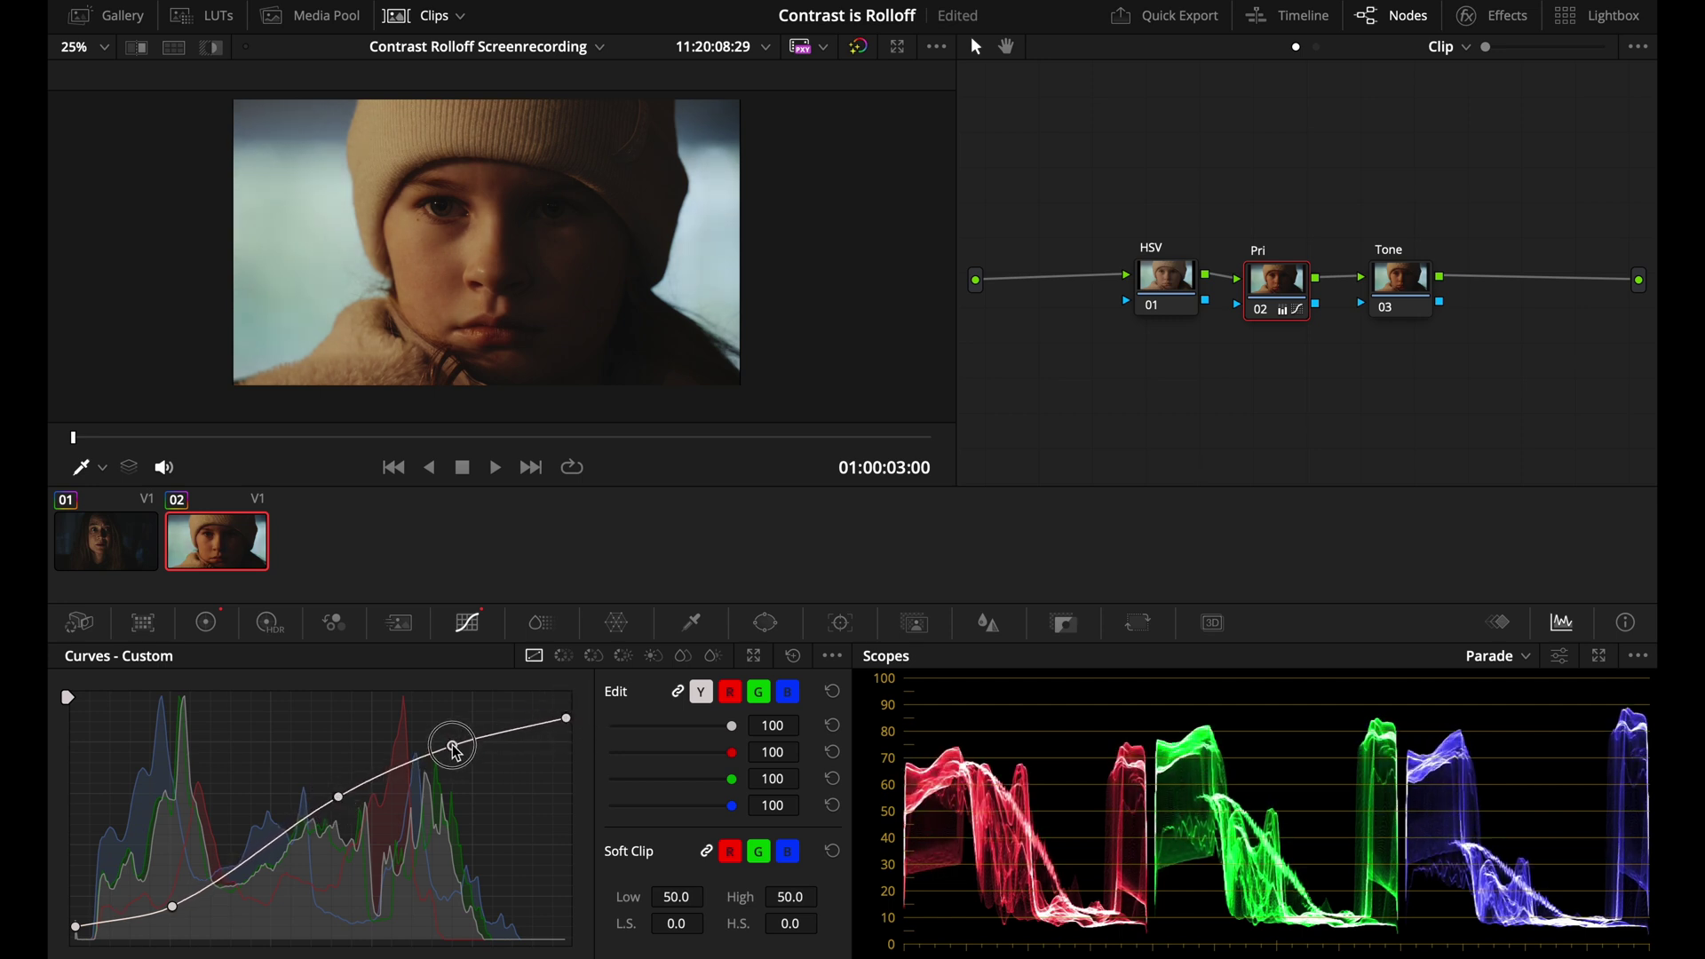
pyautogui.moveTo(338, 796); pyautogui.dragTo(300, 820)
# Lower the child clip's Pri Gain to 0.91 and Gamma to -0.08 in the Color Wheels
pyautogui.click(217, 630)
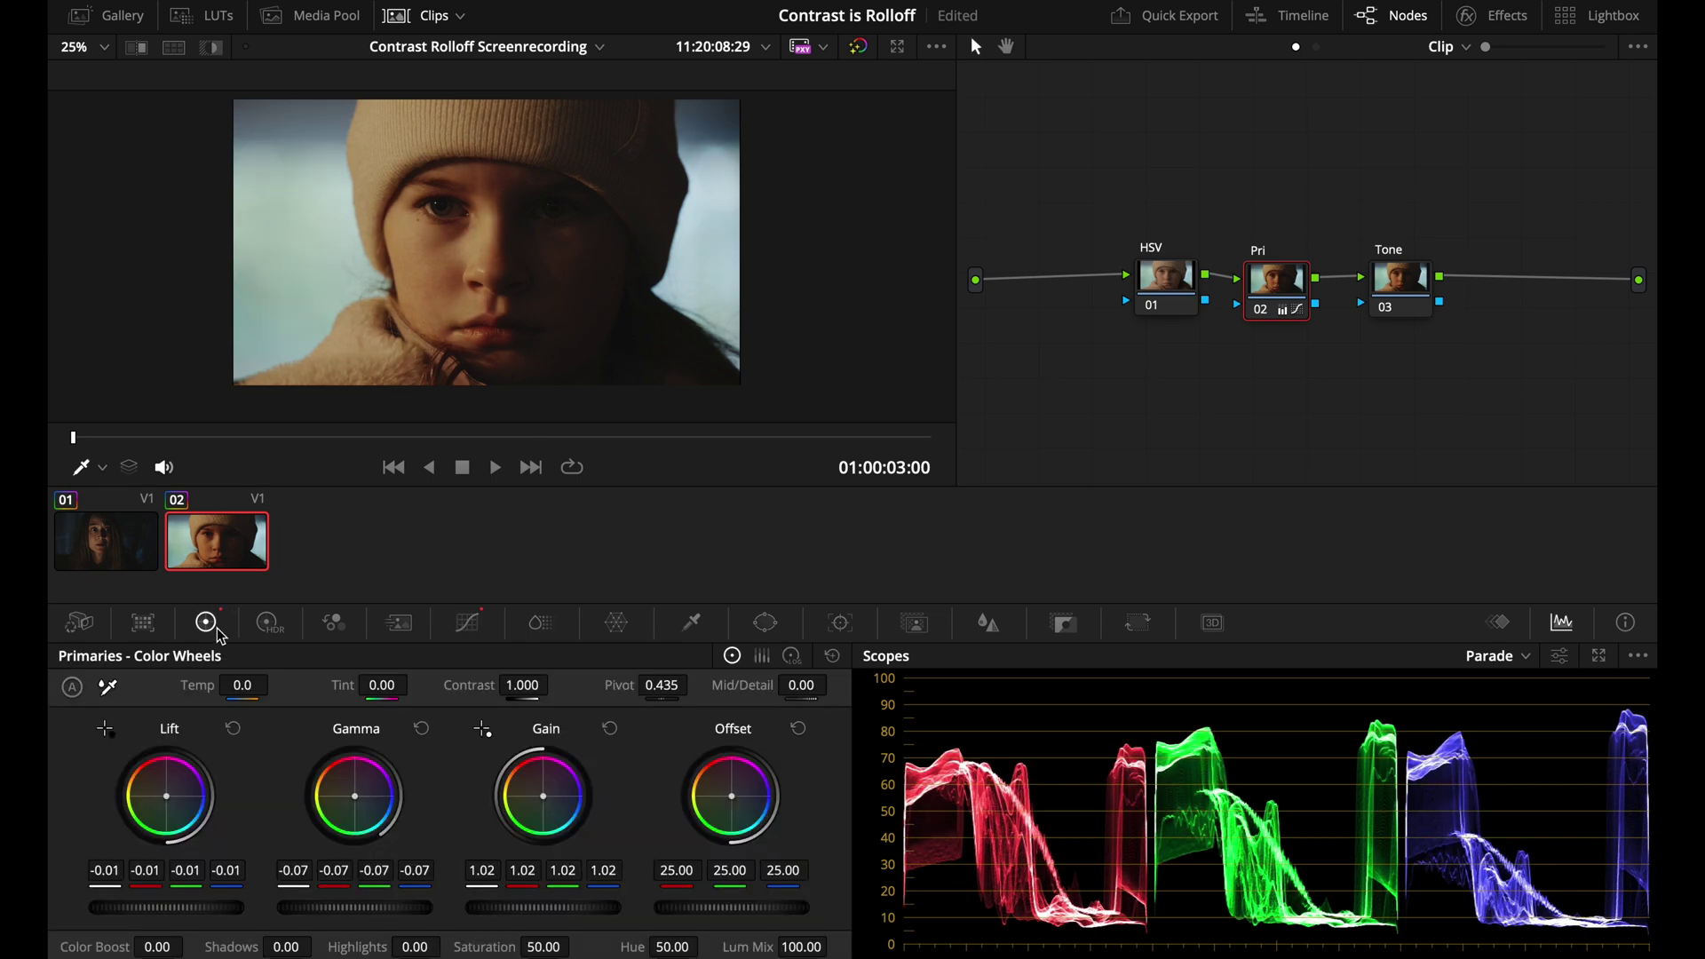
pyautogui.moveTo(574, 908); pyautogui.dragTo(511, 915)
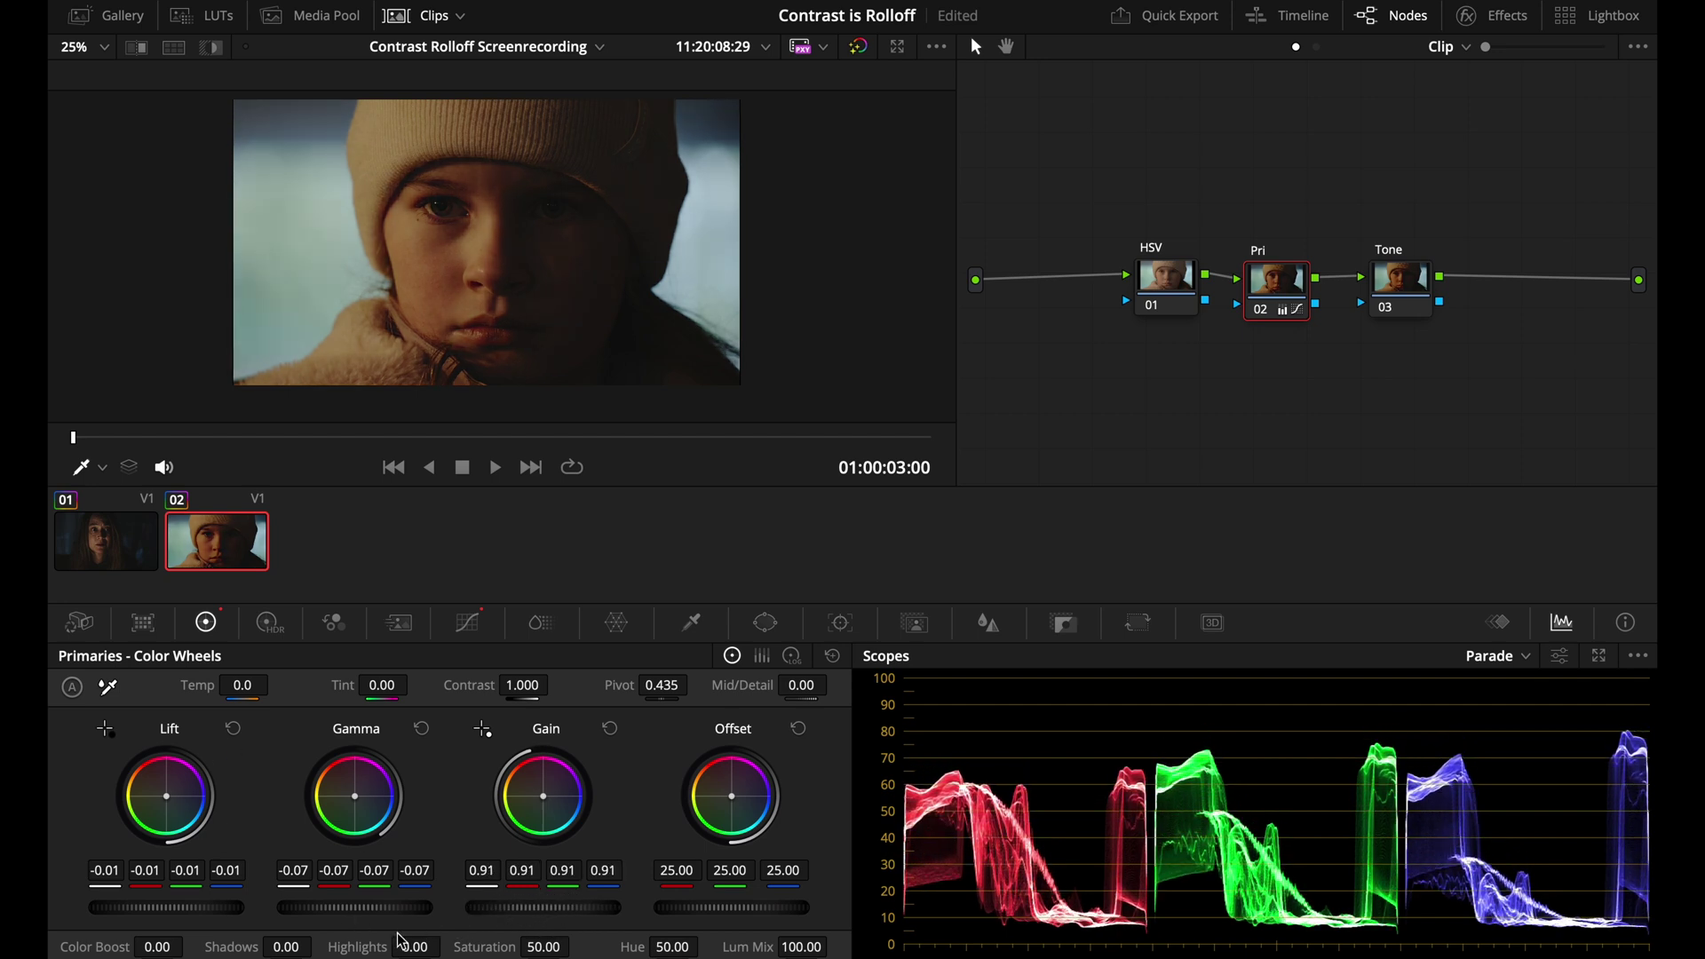
pyautogui.moveTo(395, 916); pyautogui.dragTo(370, 896)
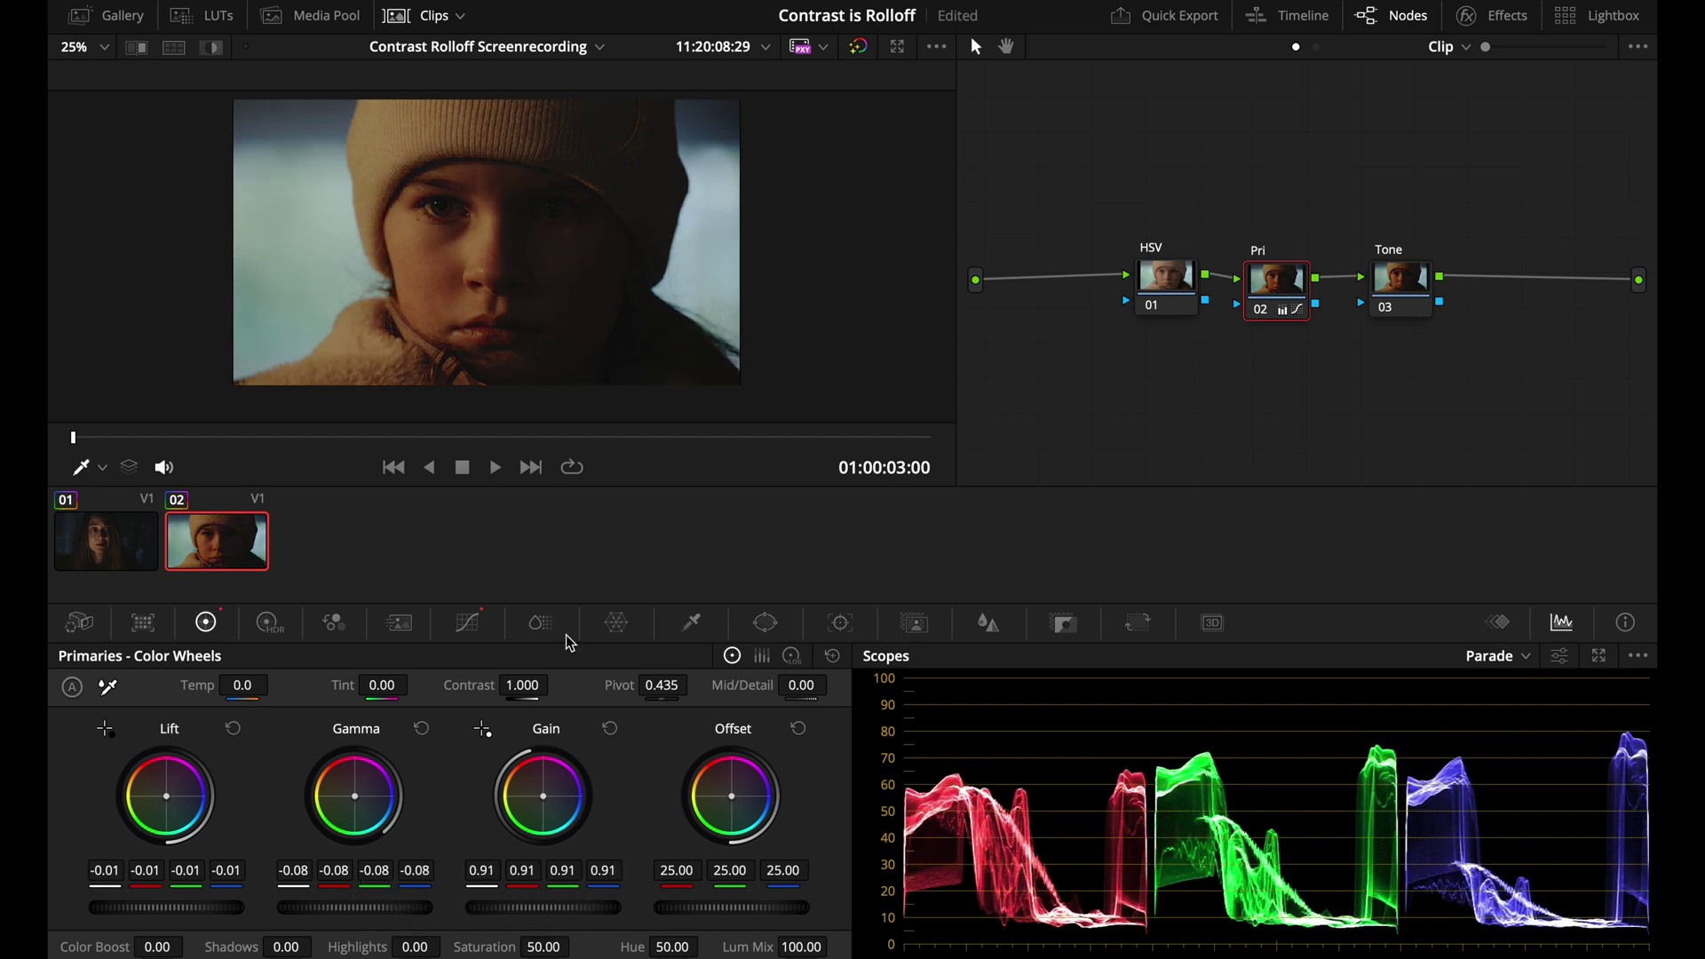
# Adjust the upper point on the child clip's luma curve
pyautogui.click(468, 622)
pyautogui.moveTo(445, 750); pyautogui.dragTo(421, 756)
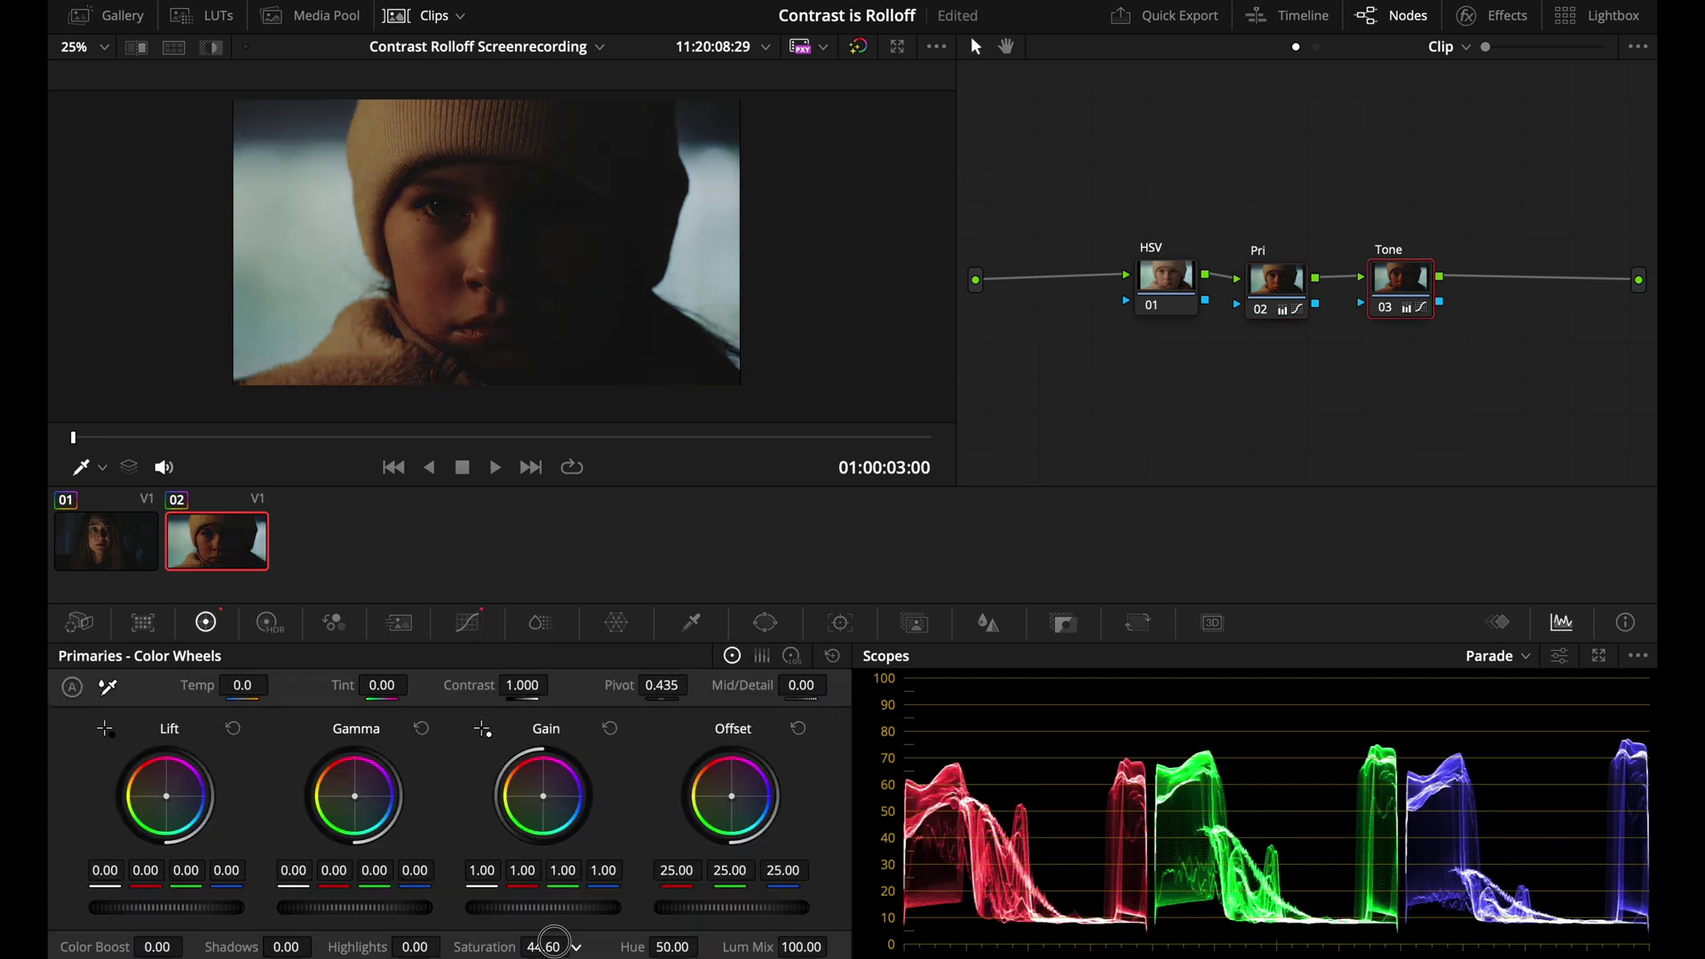
pyautogui.moveTo(522, 946); pyautogui.dragTo(510, 946)
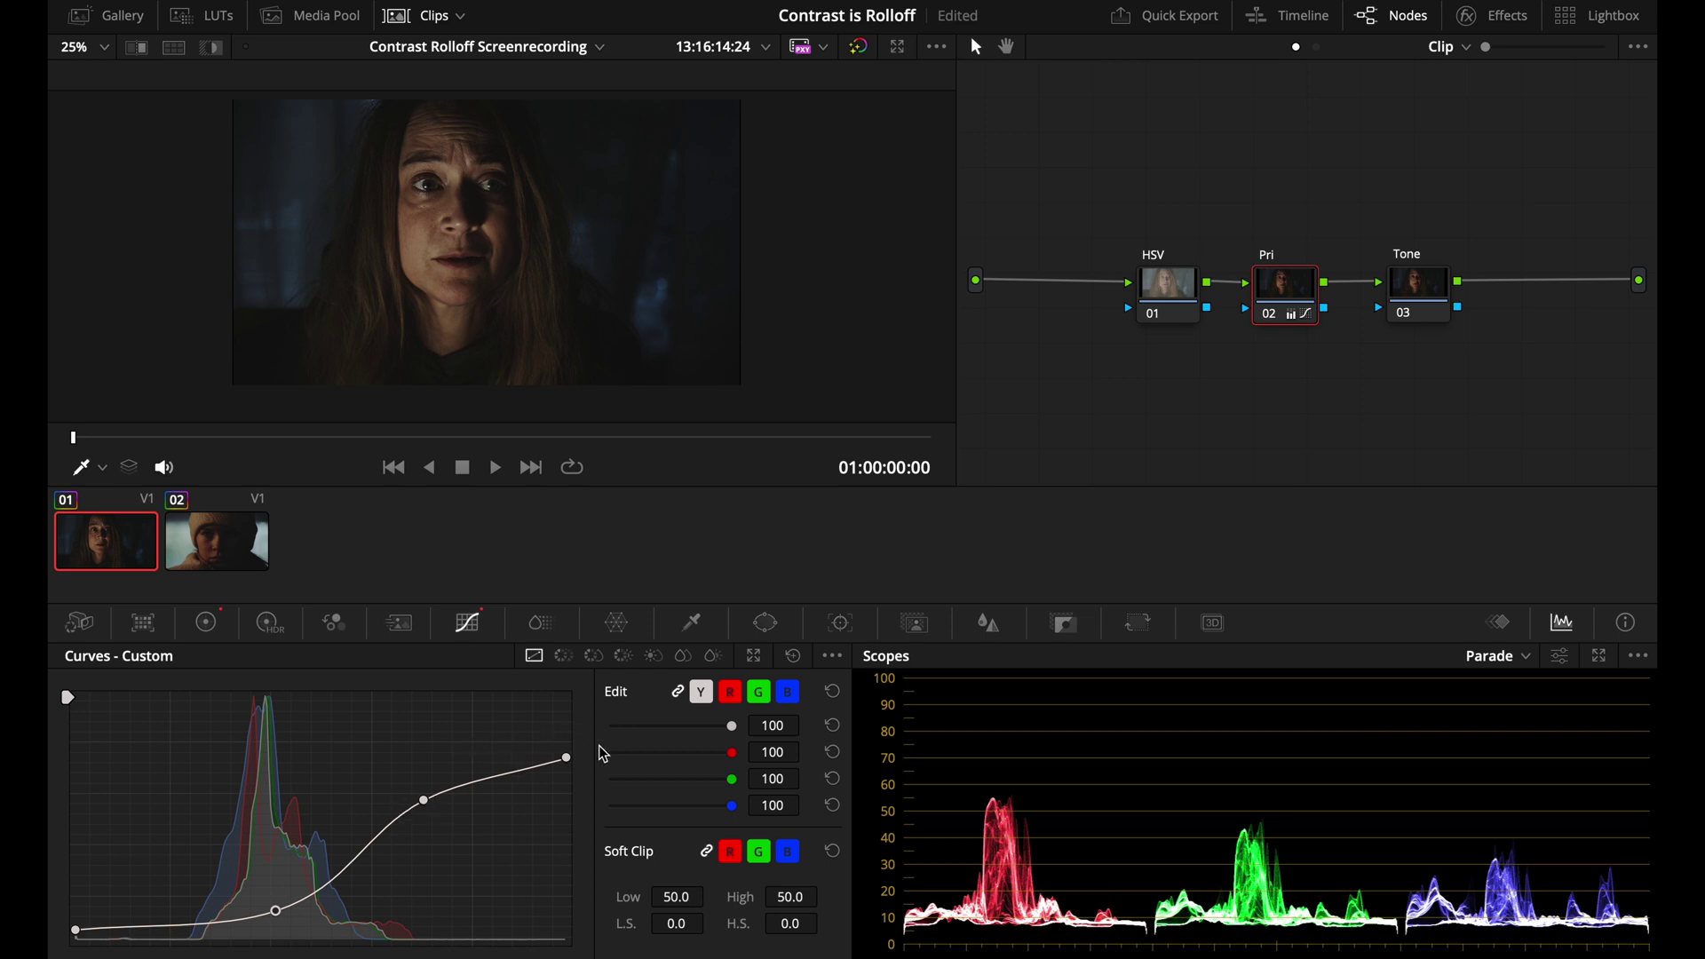
# Raise the woman's highlight curve point and push her shadow point right, then ease both back slightly
pyautogui.moveTo(424, 799); pyautogui.dragTo(437, 795)
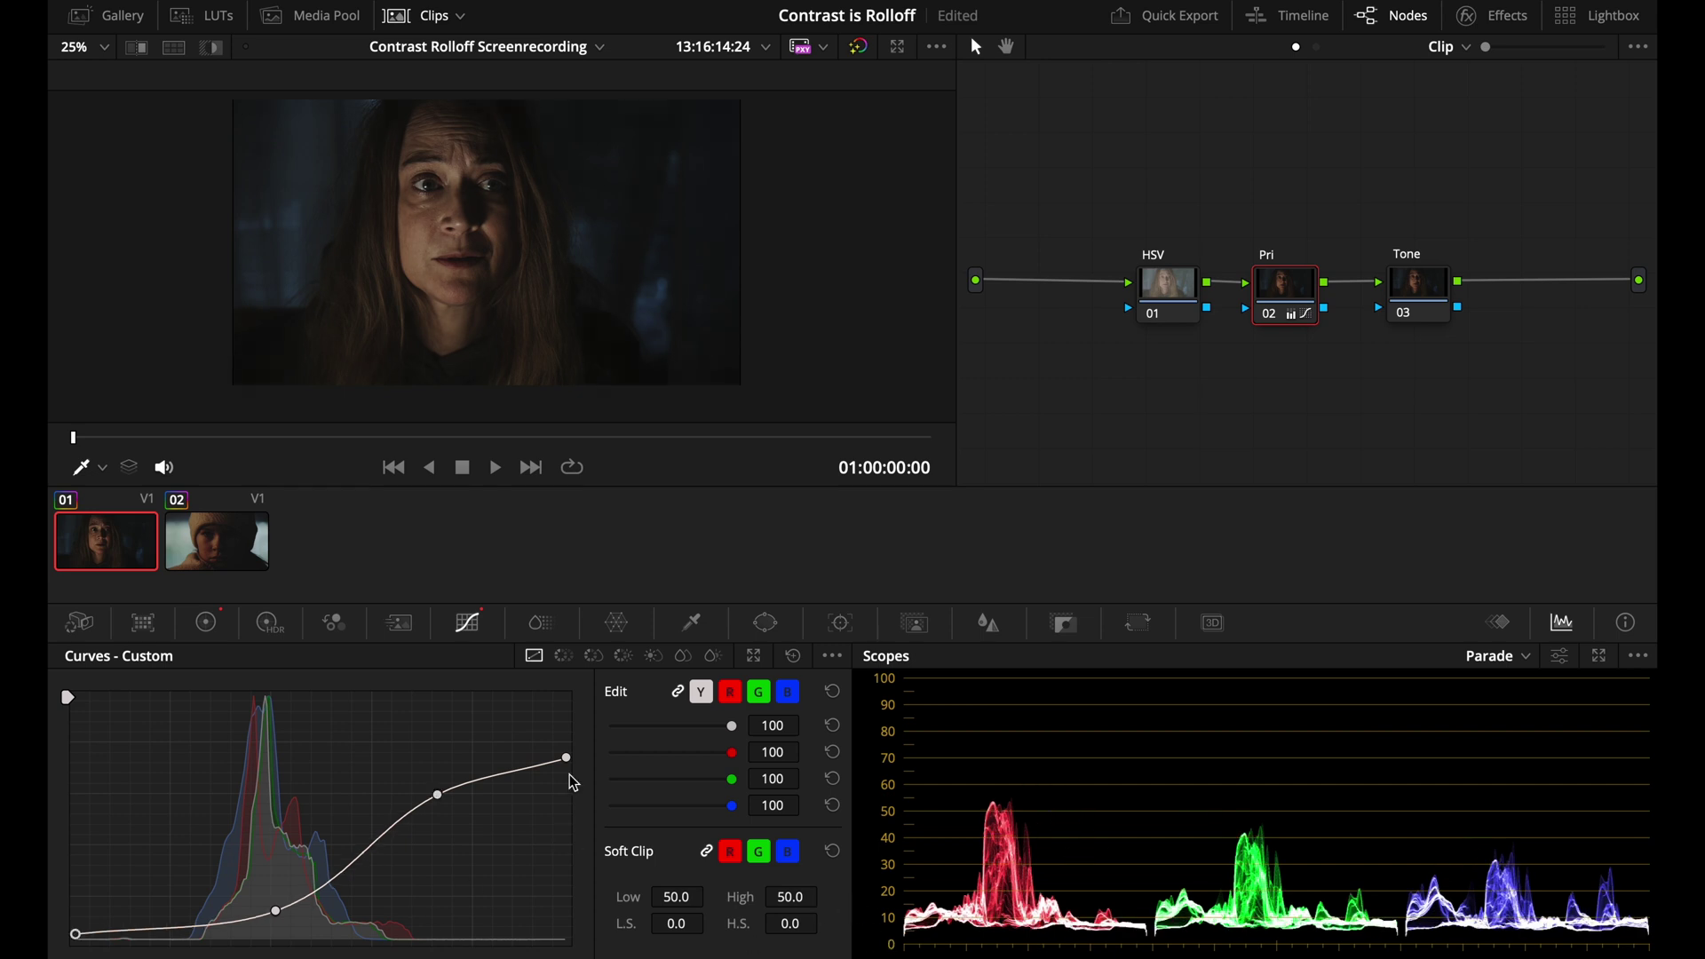
pyautogui.click(216, 626)
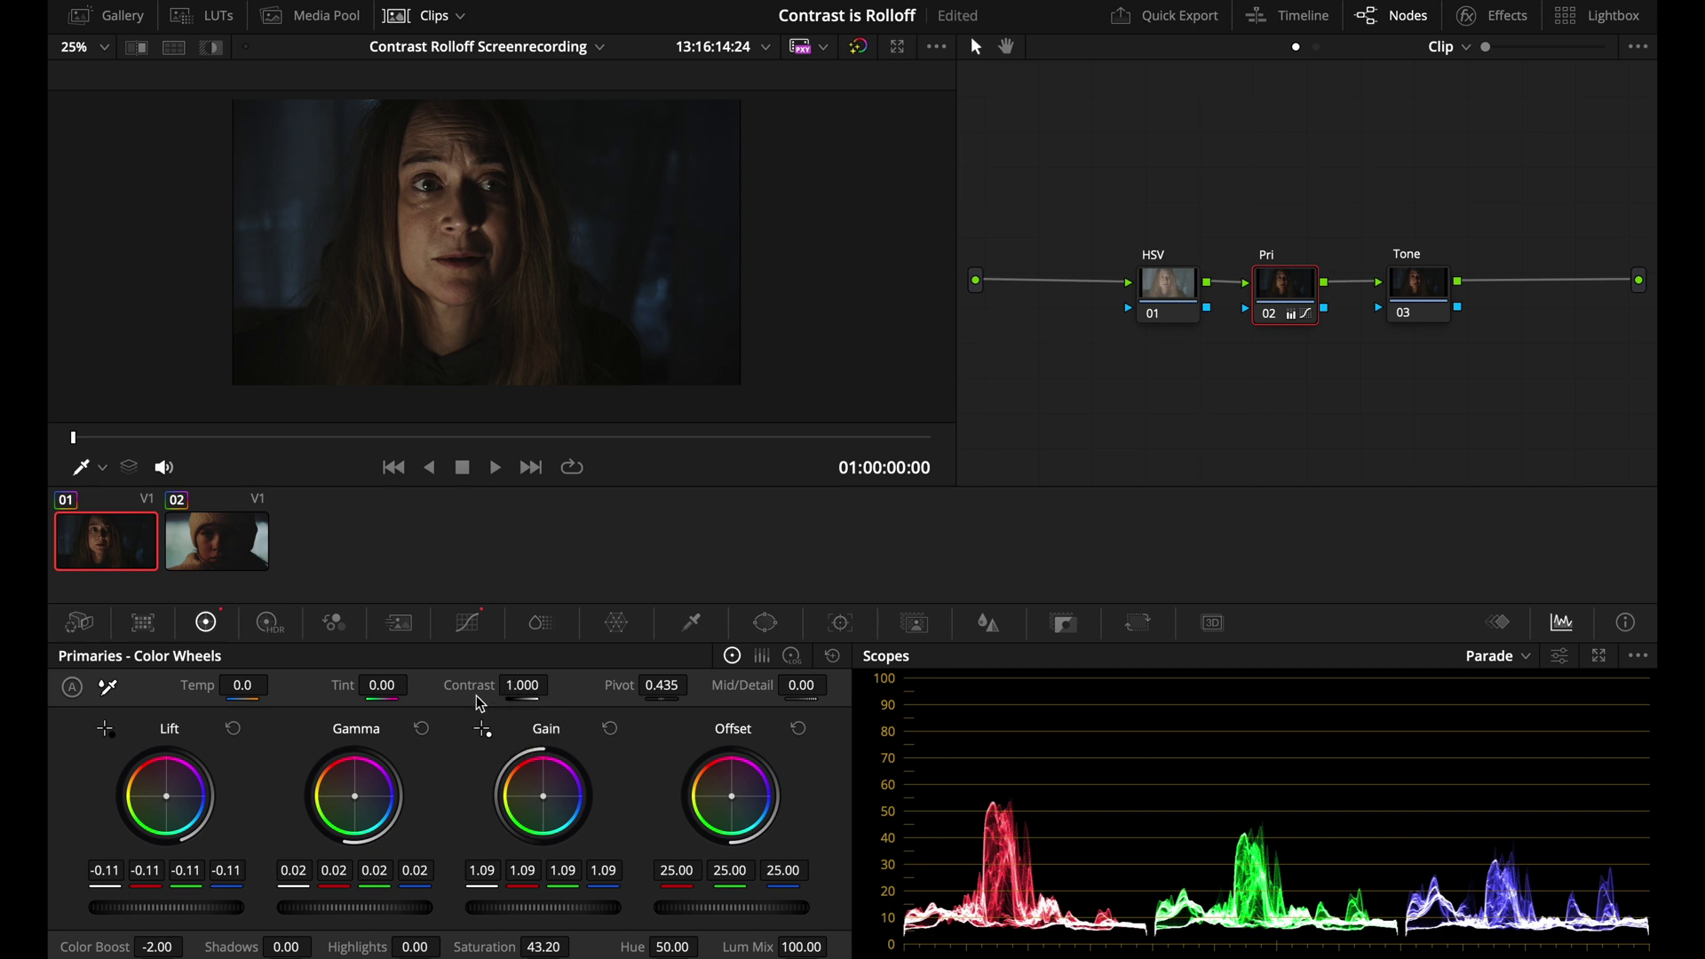
pyautogui.click(468, 623)
pyautogui.moveTo(444, 798); pyautogui.dragTo(457, 795)
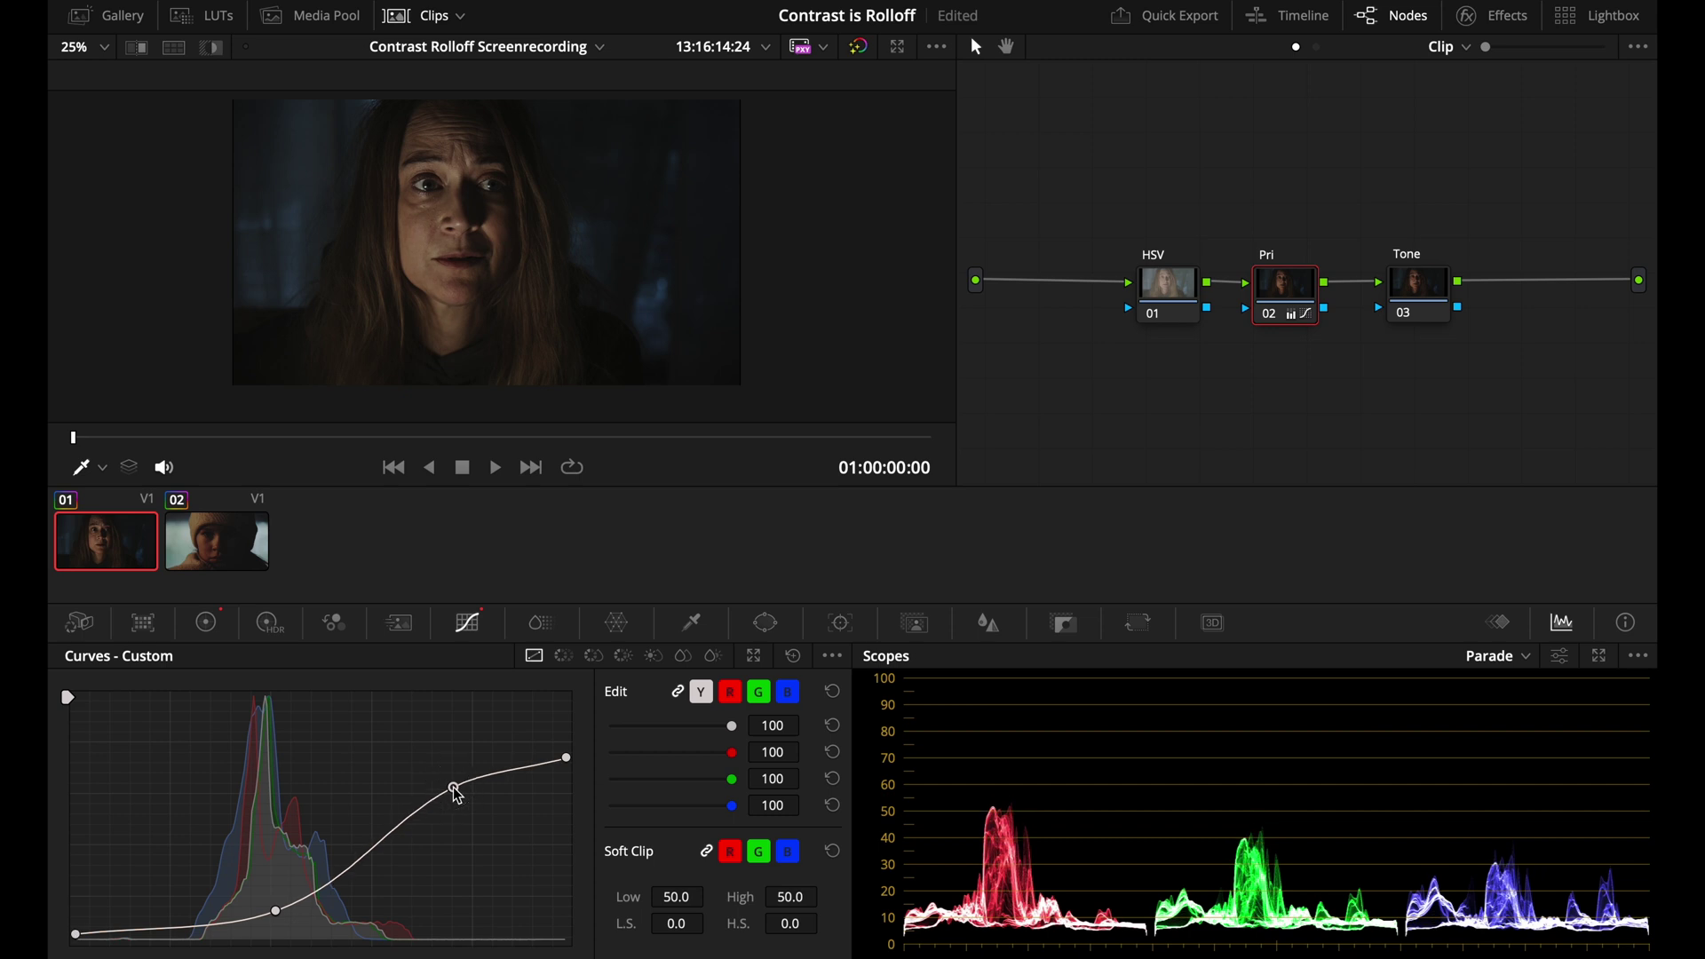
pyautogui.moveTo(288, 906)
pyautogui.mouseDown()
pyautogui.moveTo(260, 900)
pyautogui.moveTo(289, 907)
pyautogui.mouseUp()
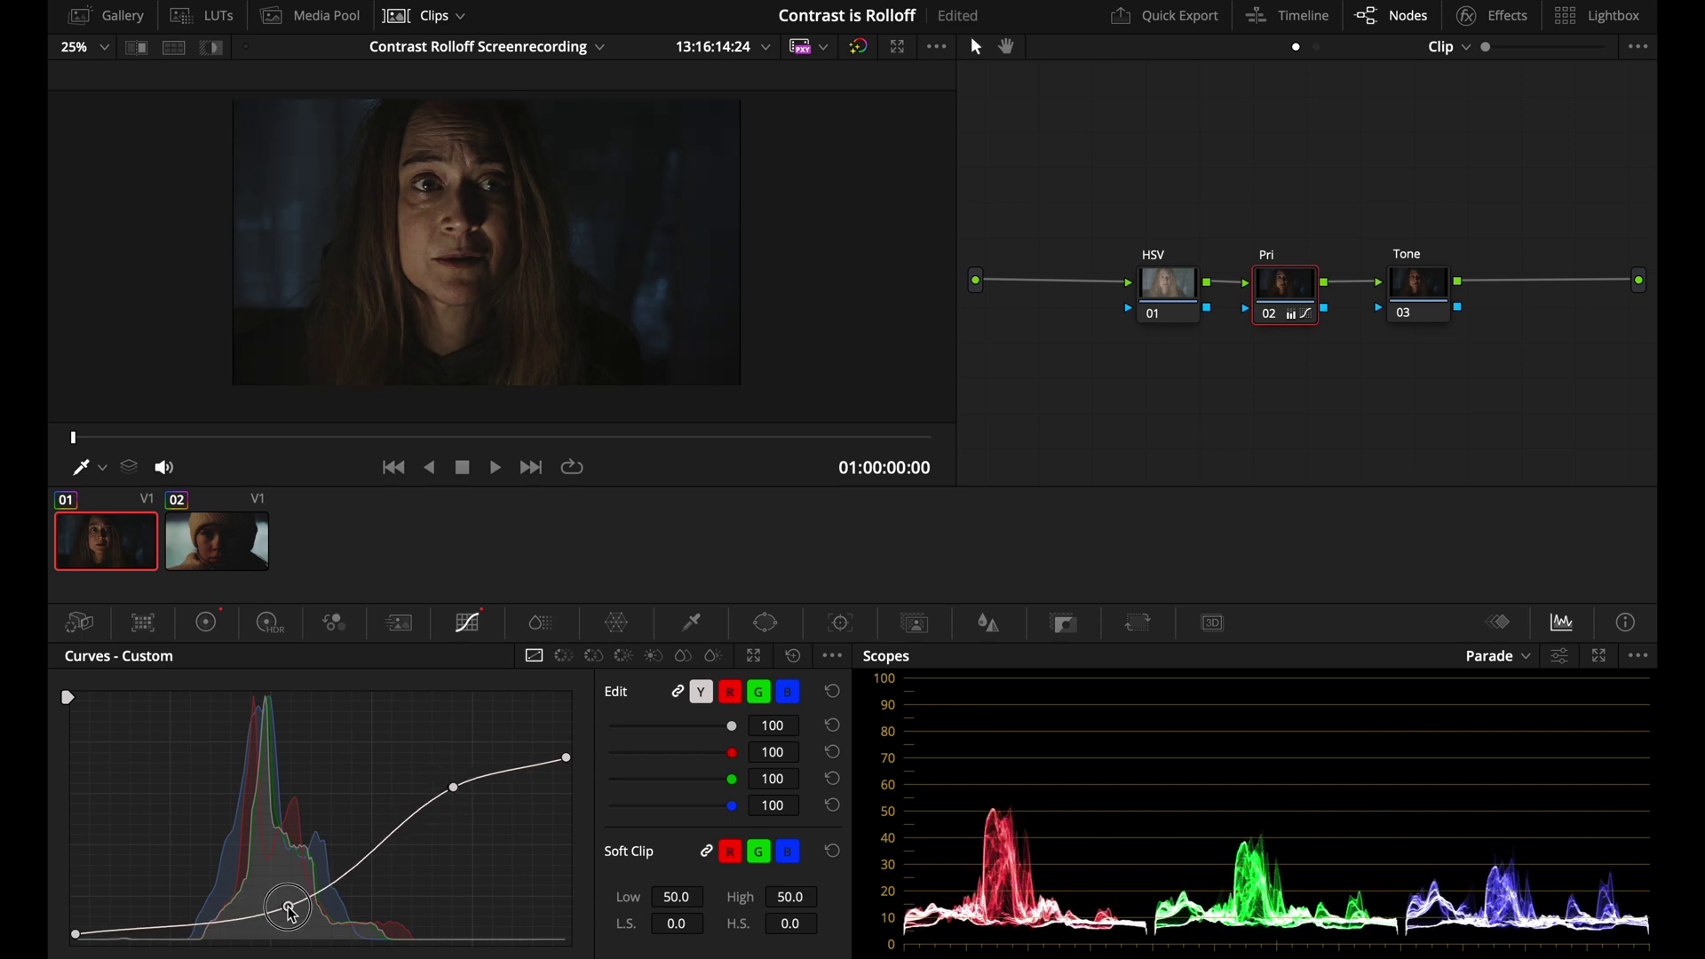
pyautogui.moveTo(454, 788); pyautogui.dragTo(495, 772)
pyautogui.moveTo(289, 906); pyautogui.dragTo(331, 904)
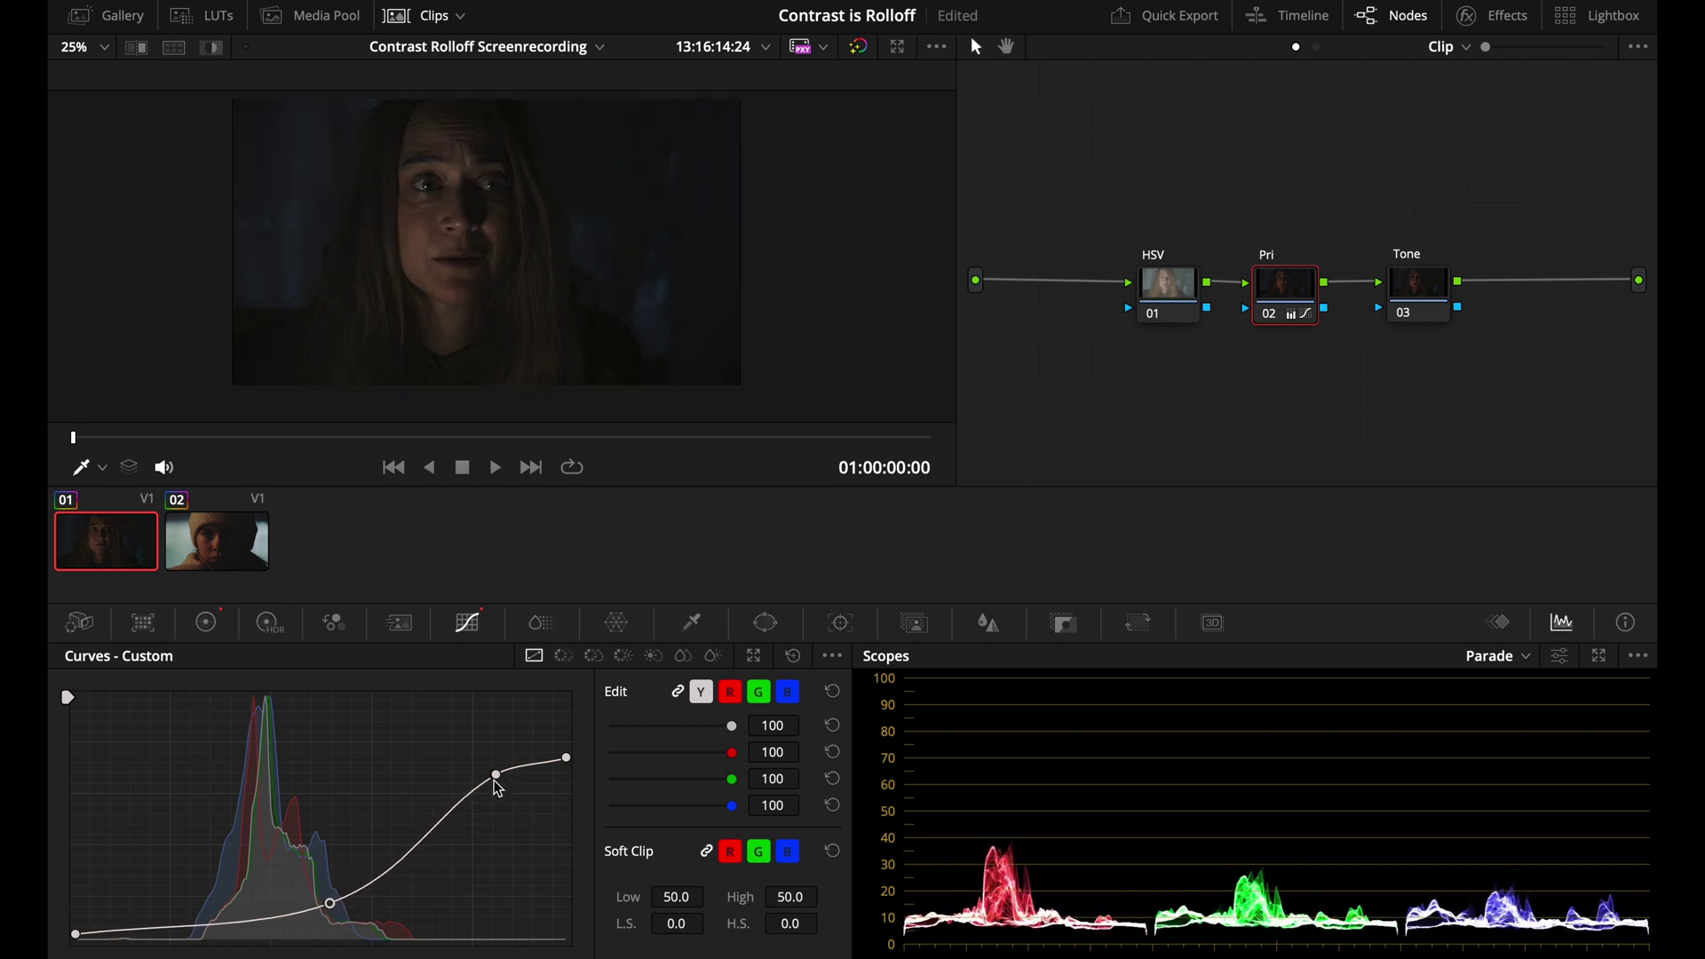
pyautogui.moveTo(496, 777); pyautogui.dragTo(461, 798)
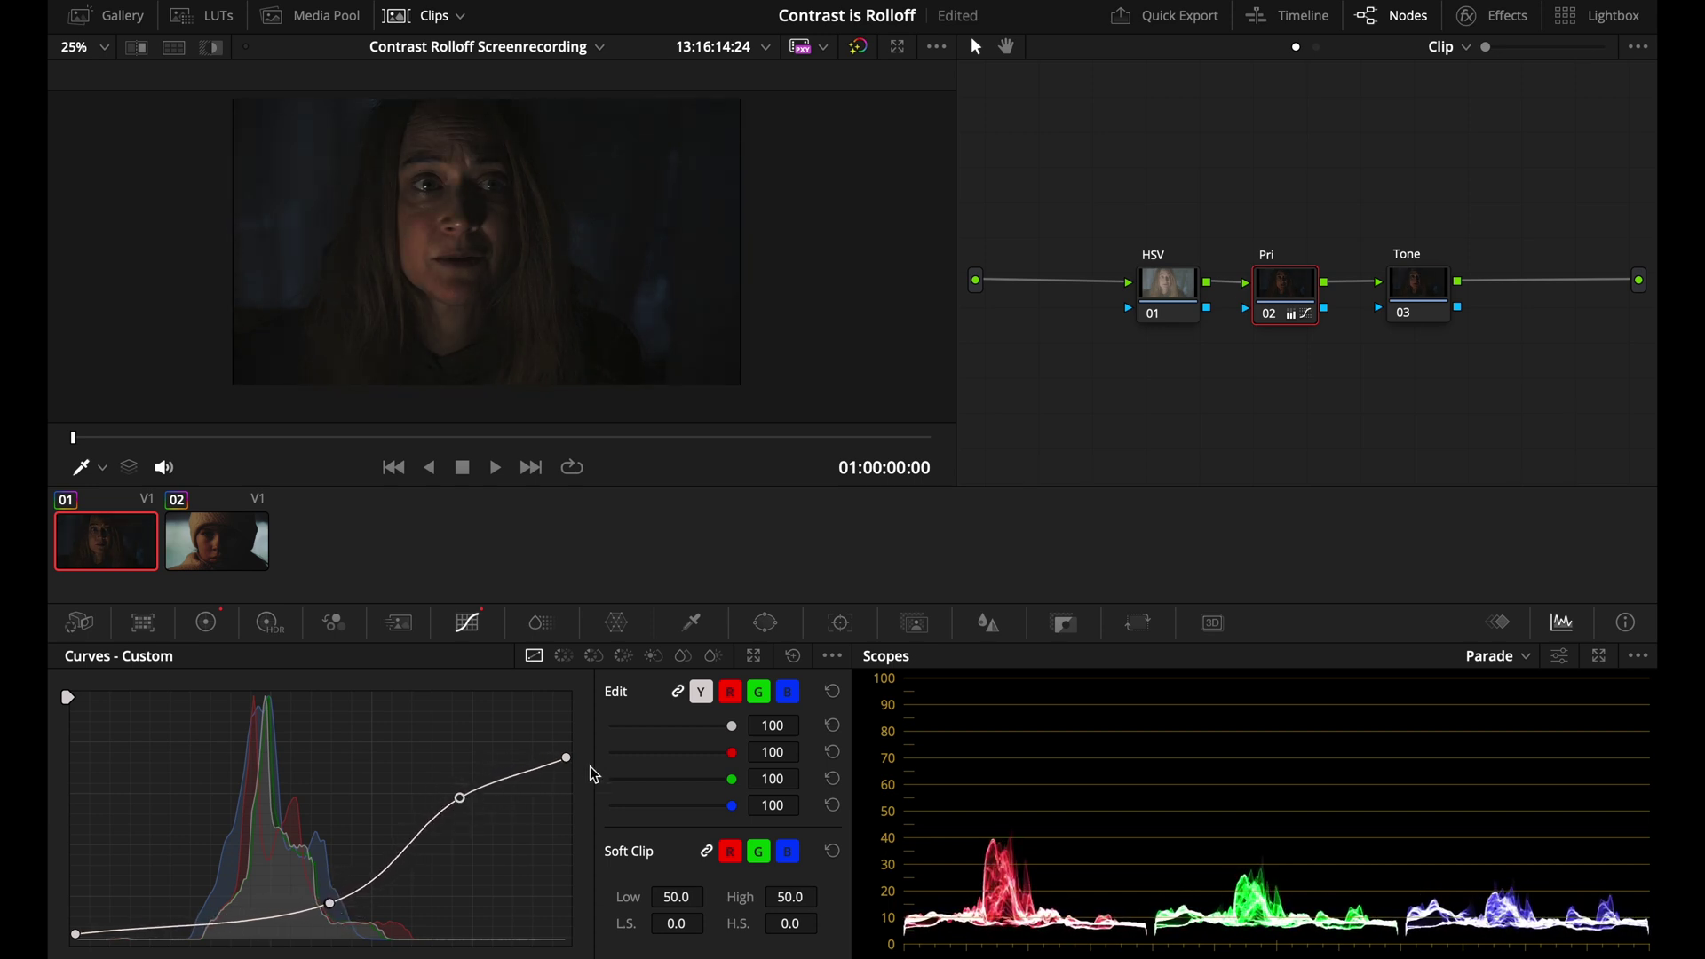
# Add a low roll-off point at the curve's bottom, then ease the shadow and highlight points left and down
pyautogui.click(191, 922)
pyautogui.moveTo(343, 902); pyautogui.dragTo(336, 906)
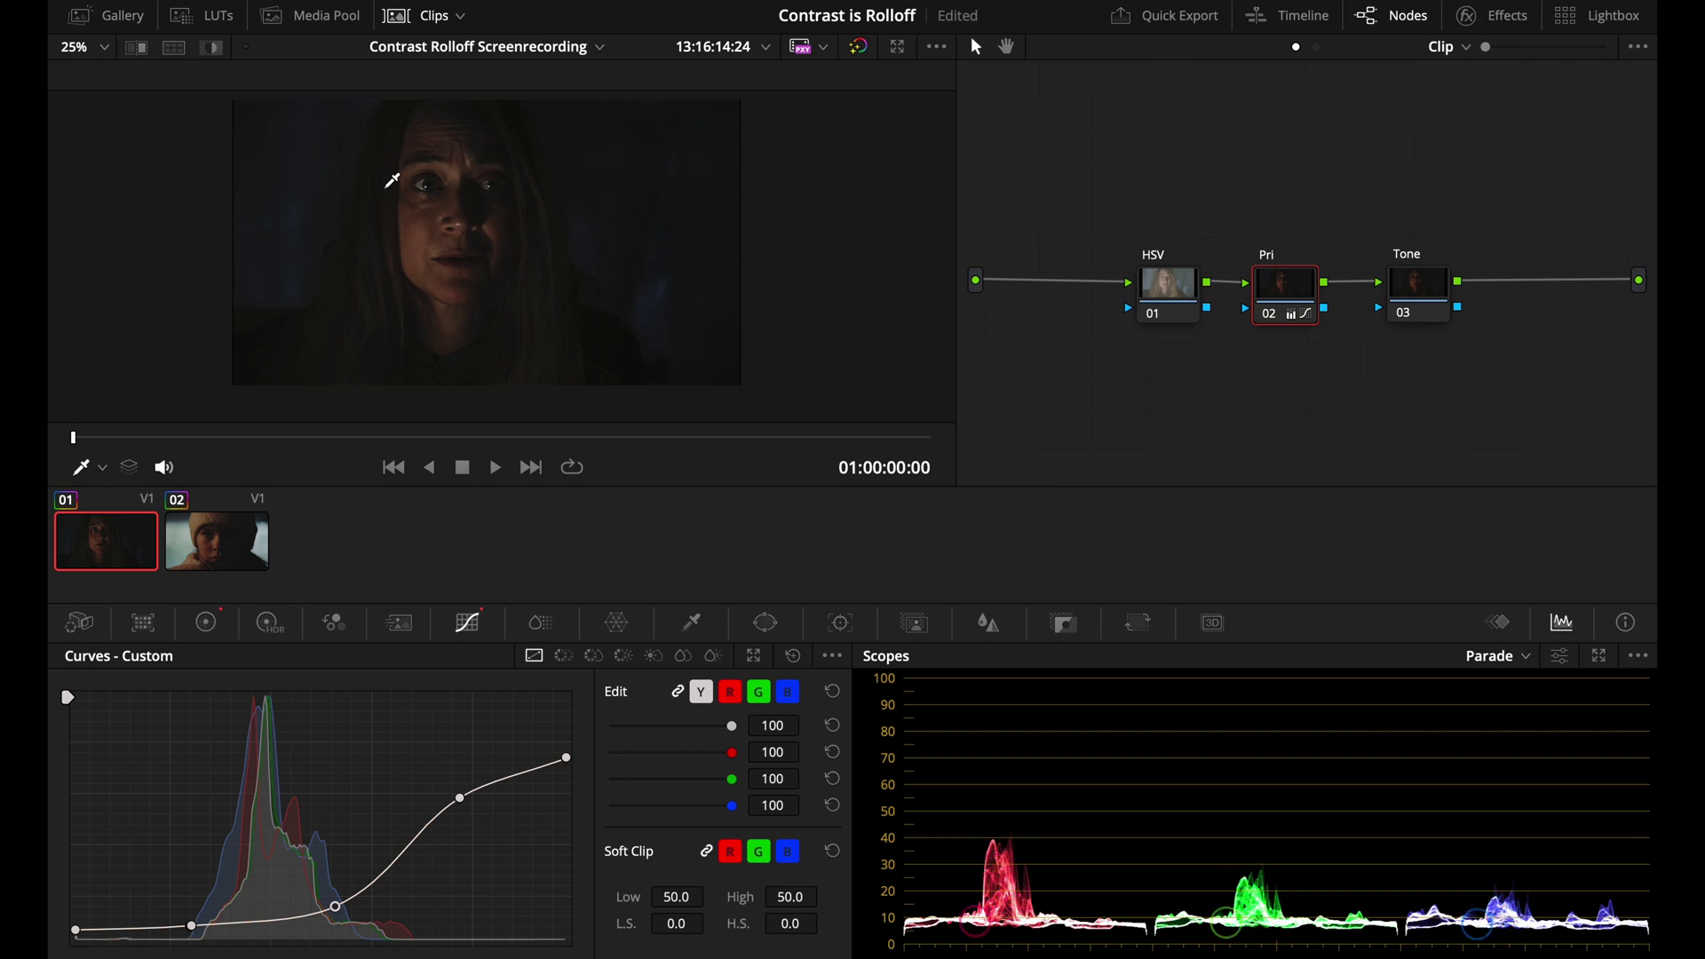
pyautogui.moveTo(461, 799); pyautogui.dragTo(450, 801)
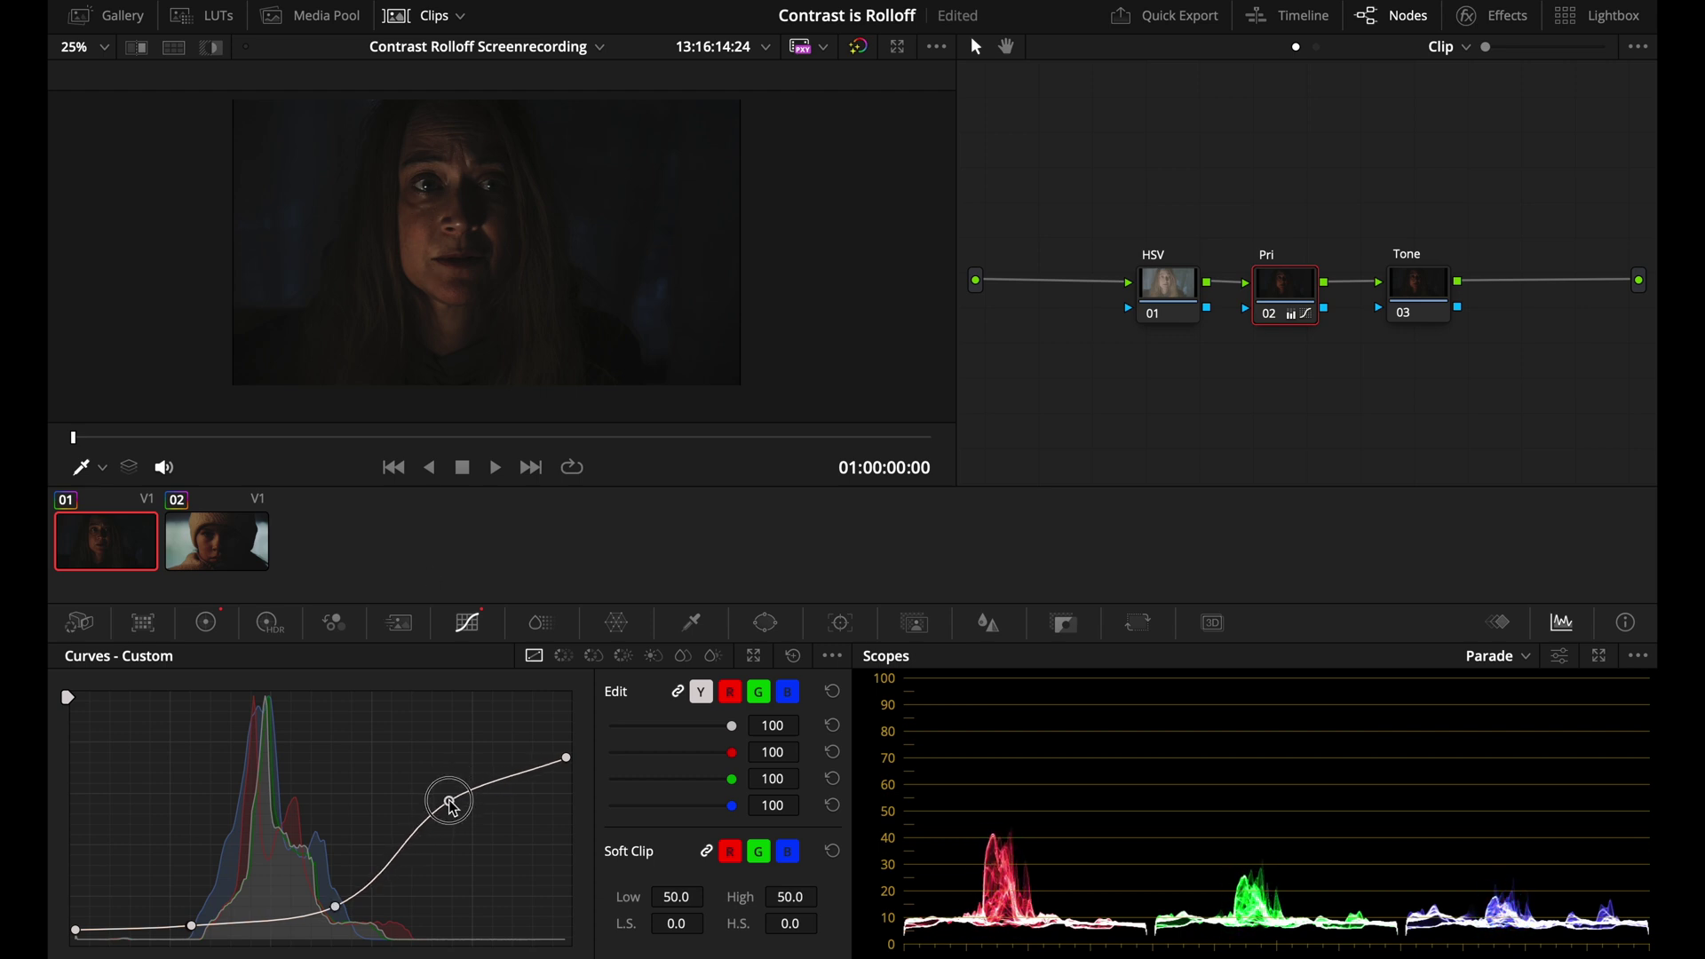
pyautogui.moveTo(335, 907); pyautogui.dragTo(331, 909)
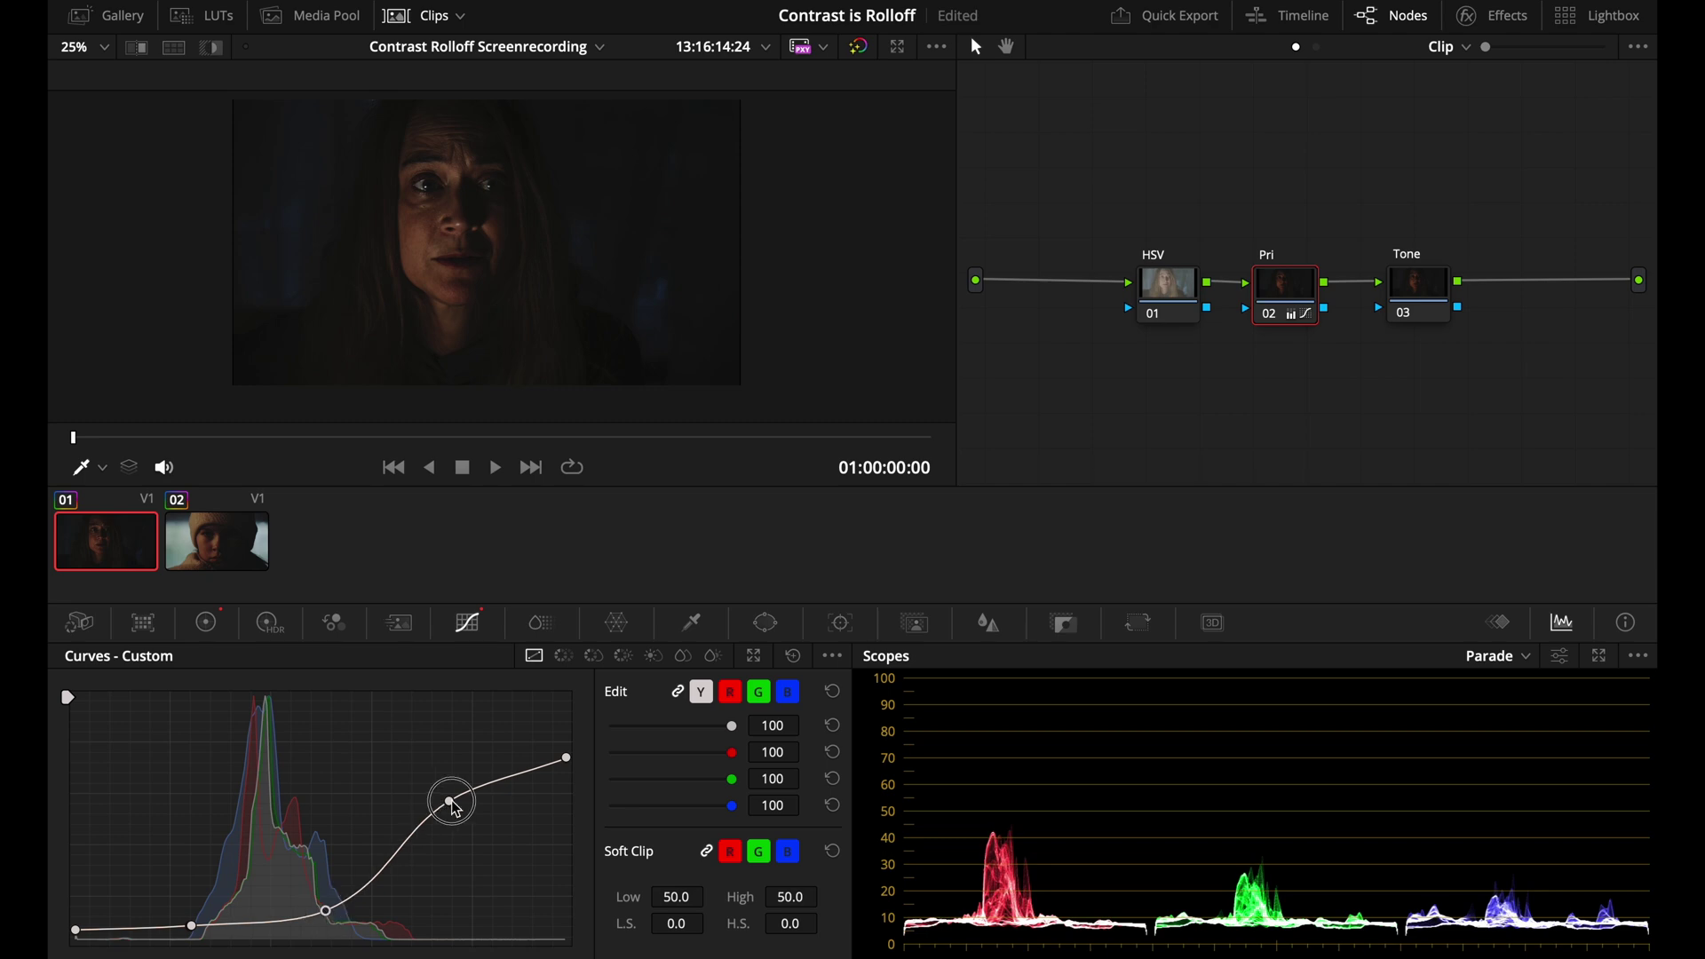
pyautogui.moveTo(450, 800); pyautogui.dragTo(450, 802)
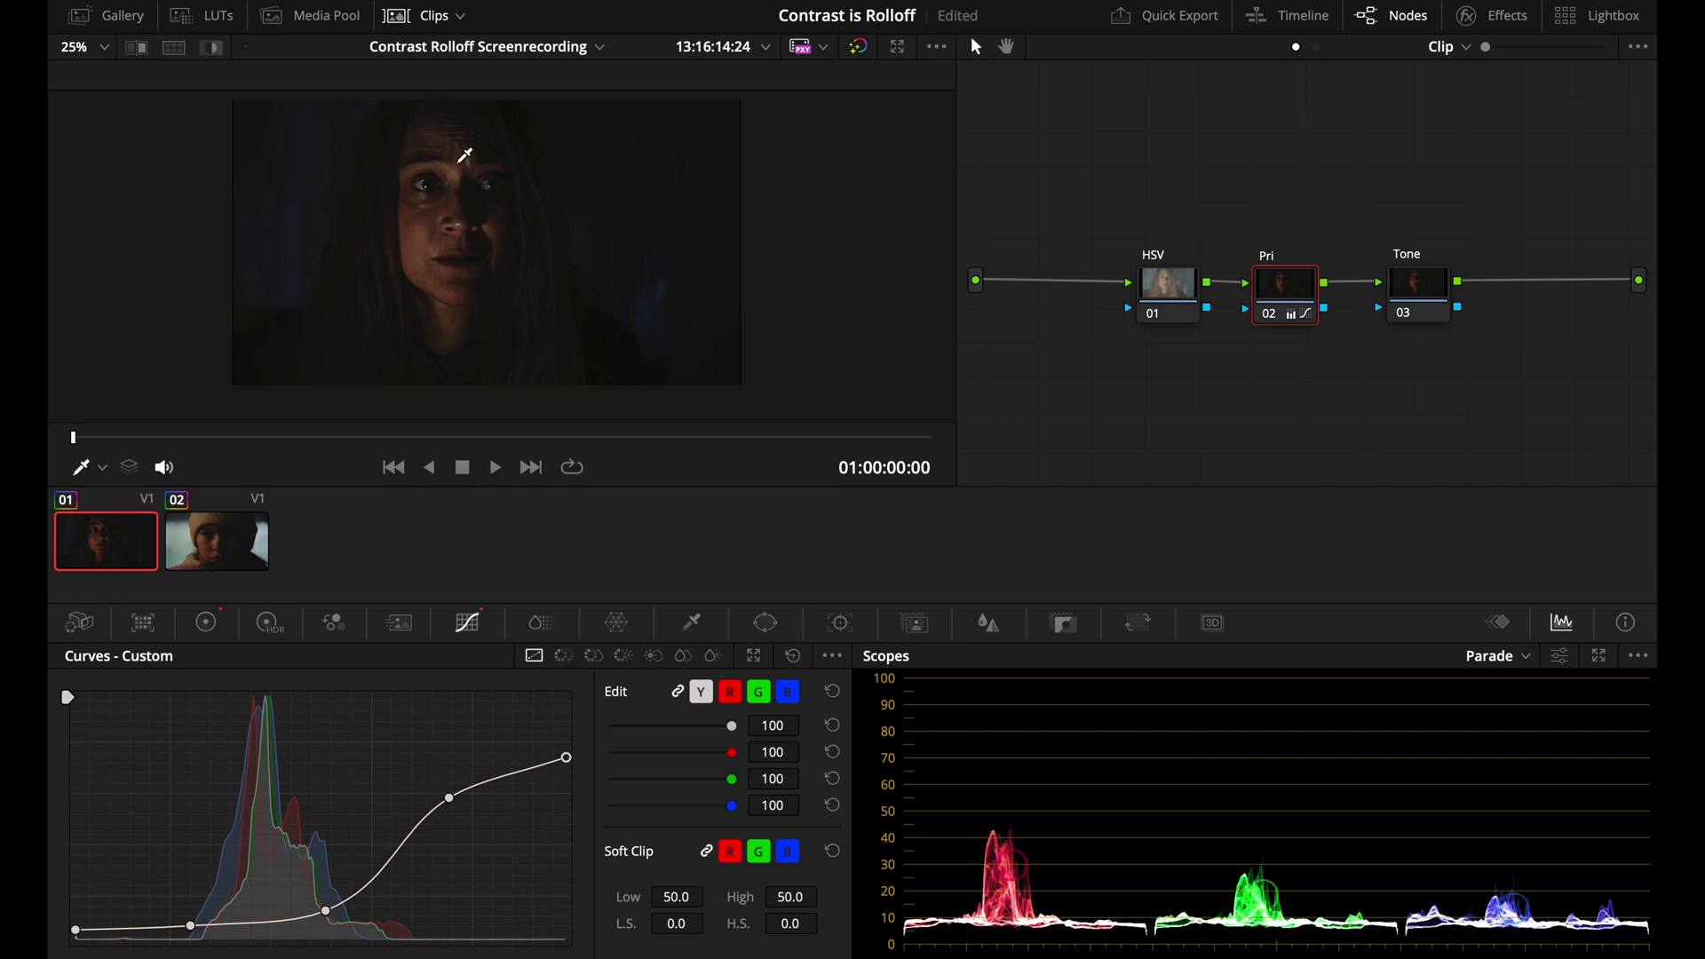
# Shift the bottom roll-off and shadow points left, lower the highlight point, and raise the middle point
pyautogui.moveTo(1289, 310); pyautogui.dragTo(1295, 310)
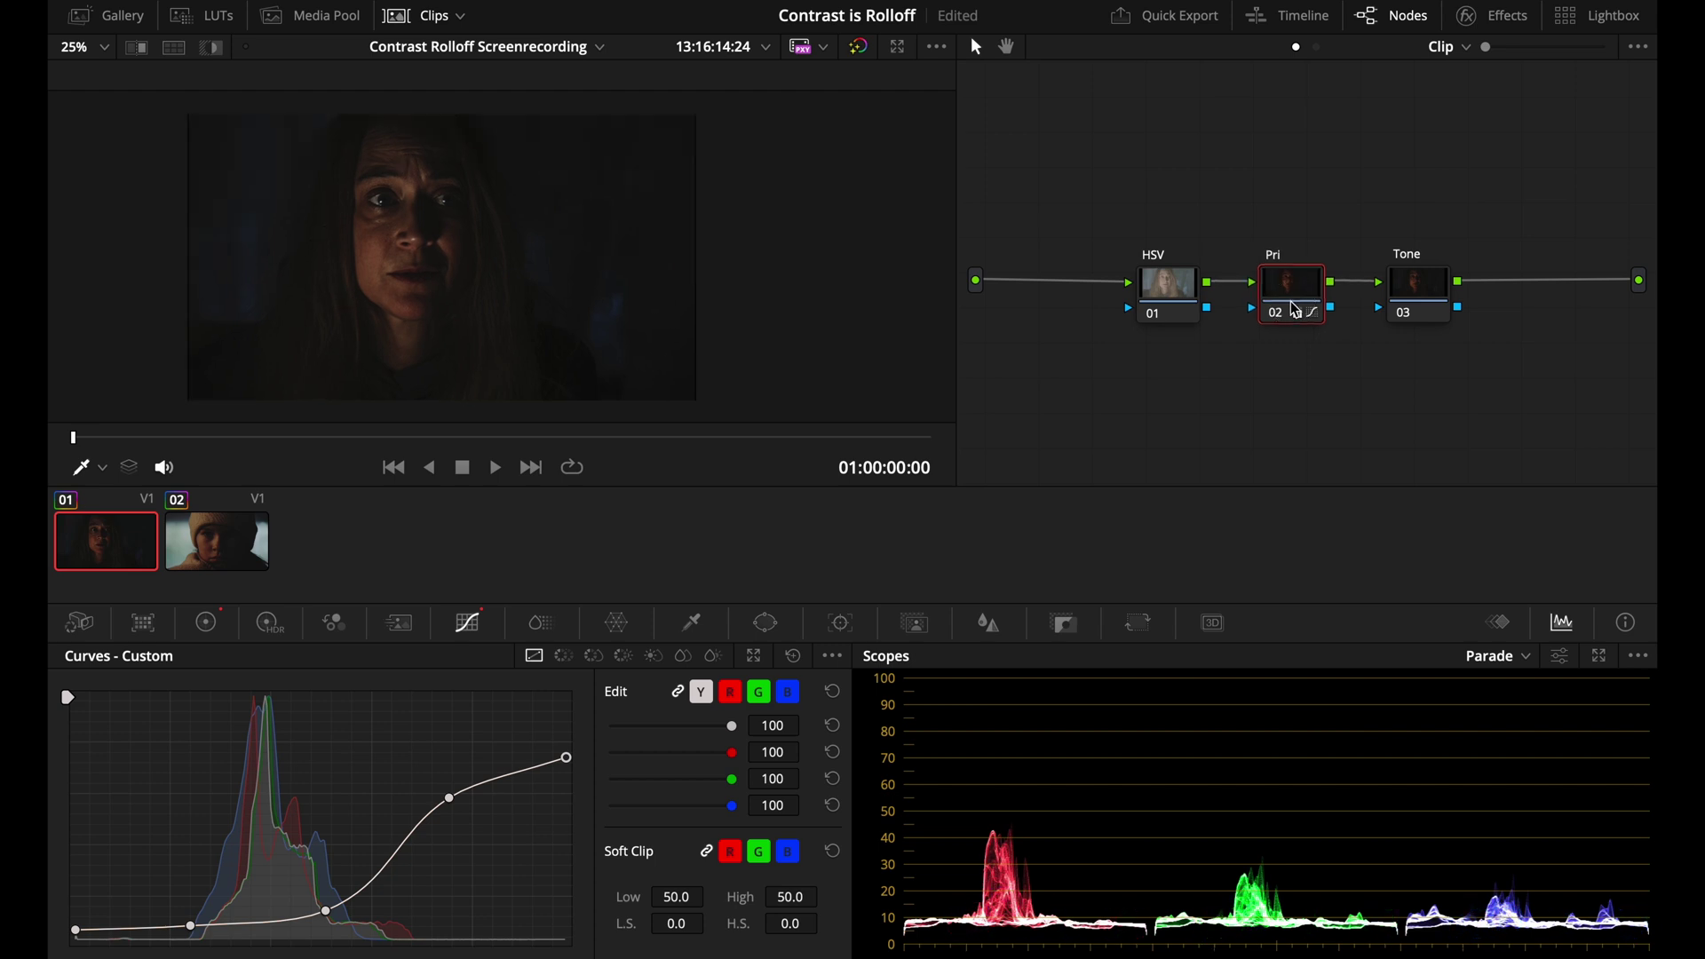
pyautogui.moveTo(455, 804); pyautogui.dragTo(461, 798)
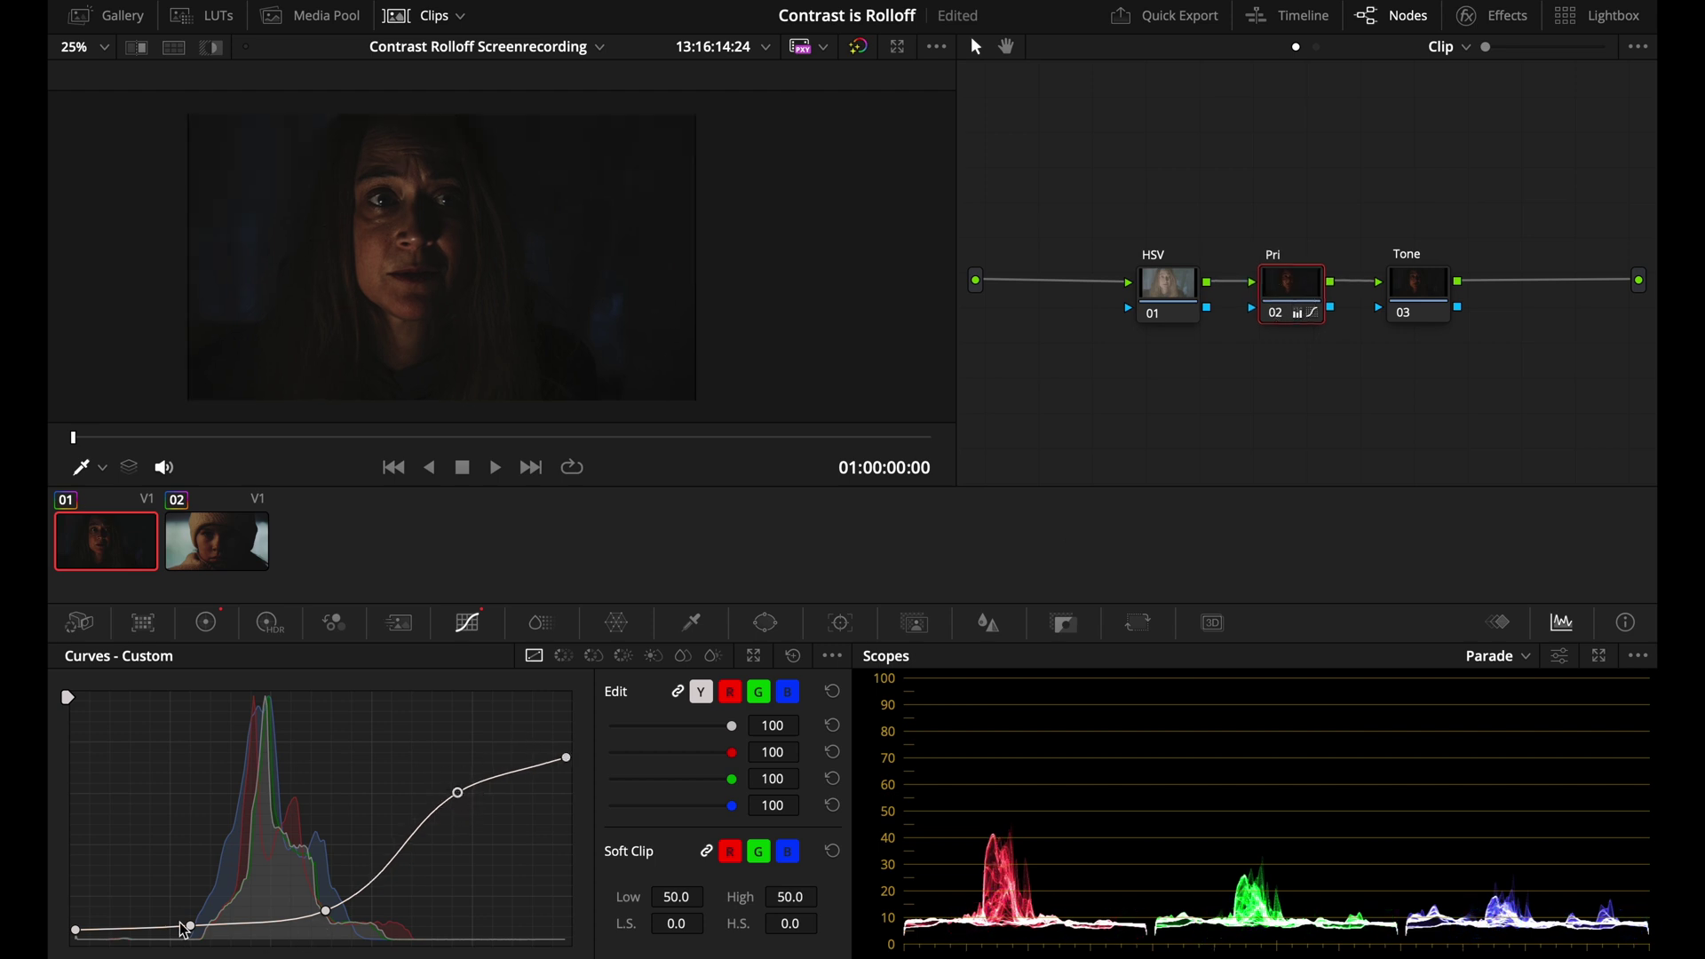
pyautogui.moveTo(184, 928); pyautogui.dragTo(168, 928)
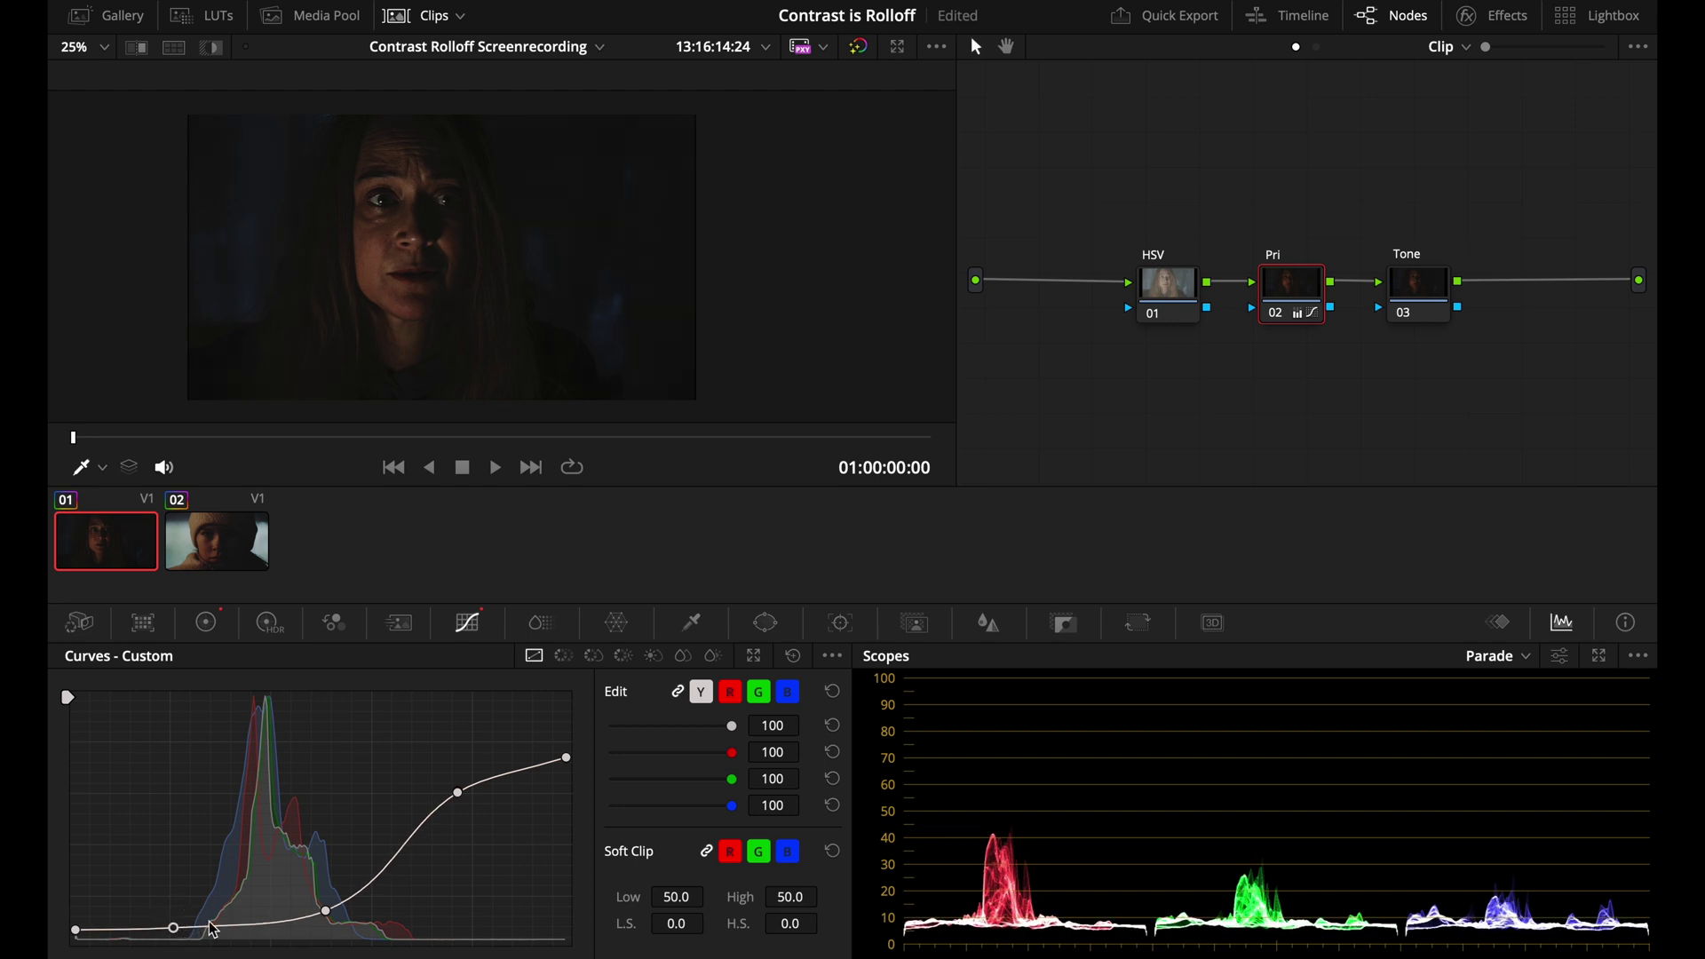
pyautogui.moveTo(324, 911); pyautogui.dragTo(318, 912)
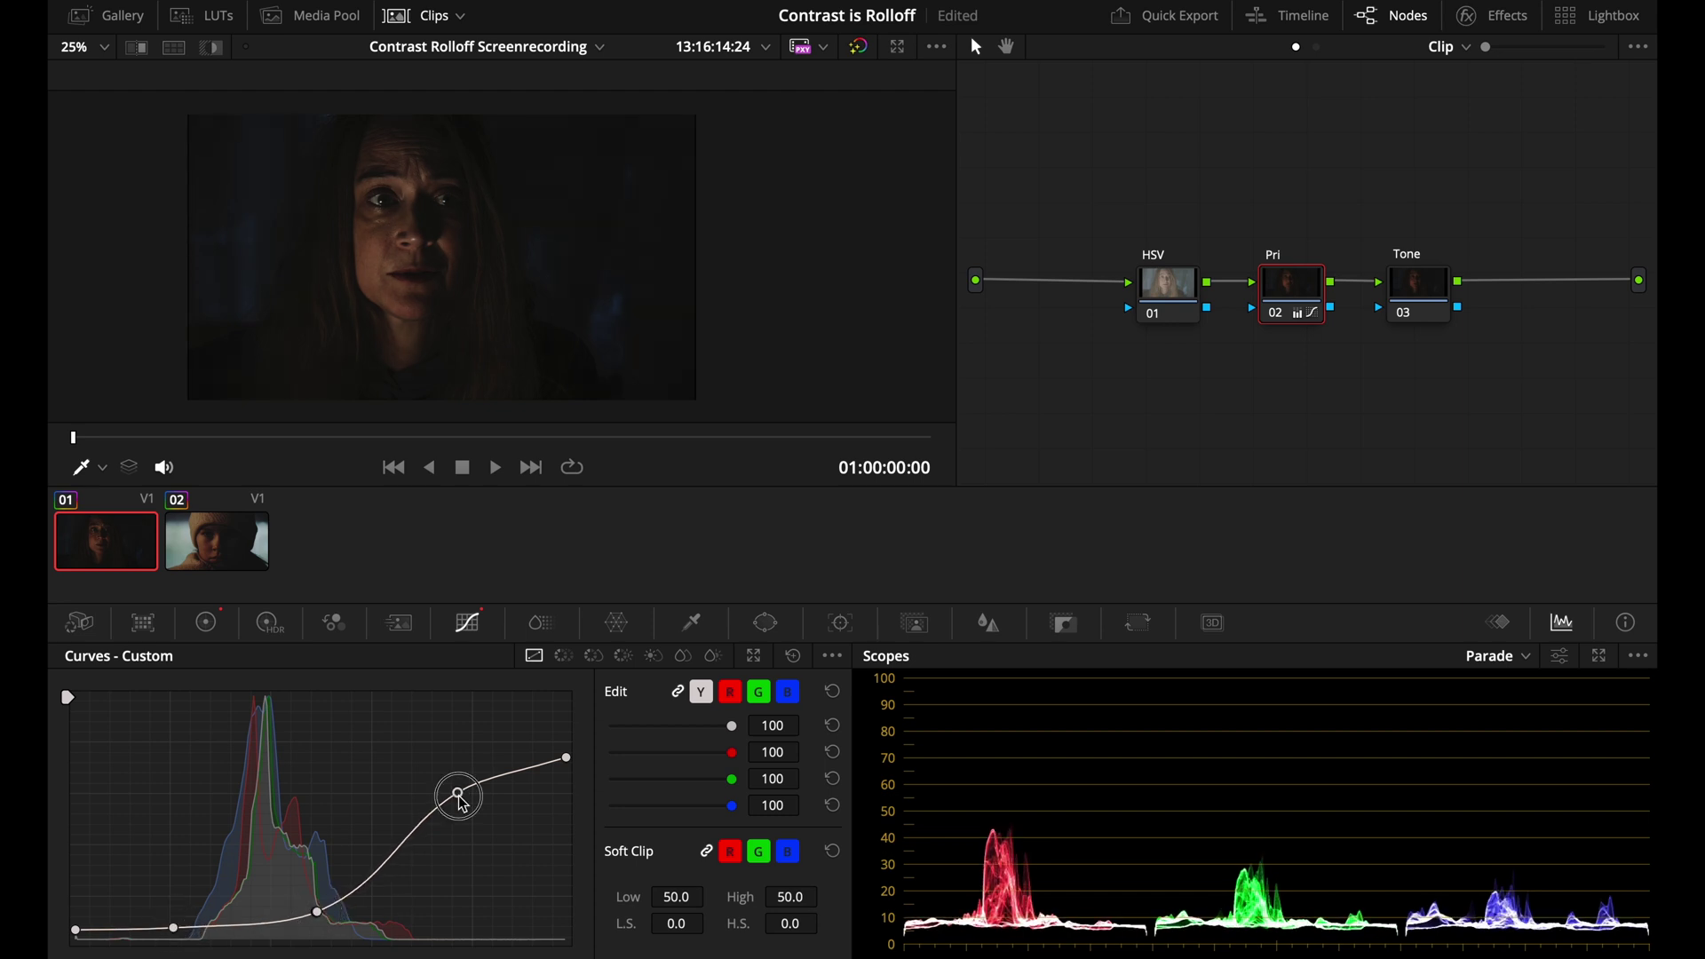
pyautogui.moveTo(458, 792); pyautogui.dragTo(433, 813)
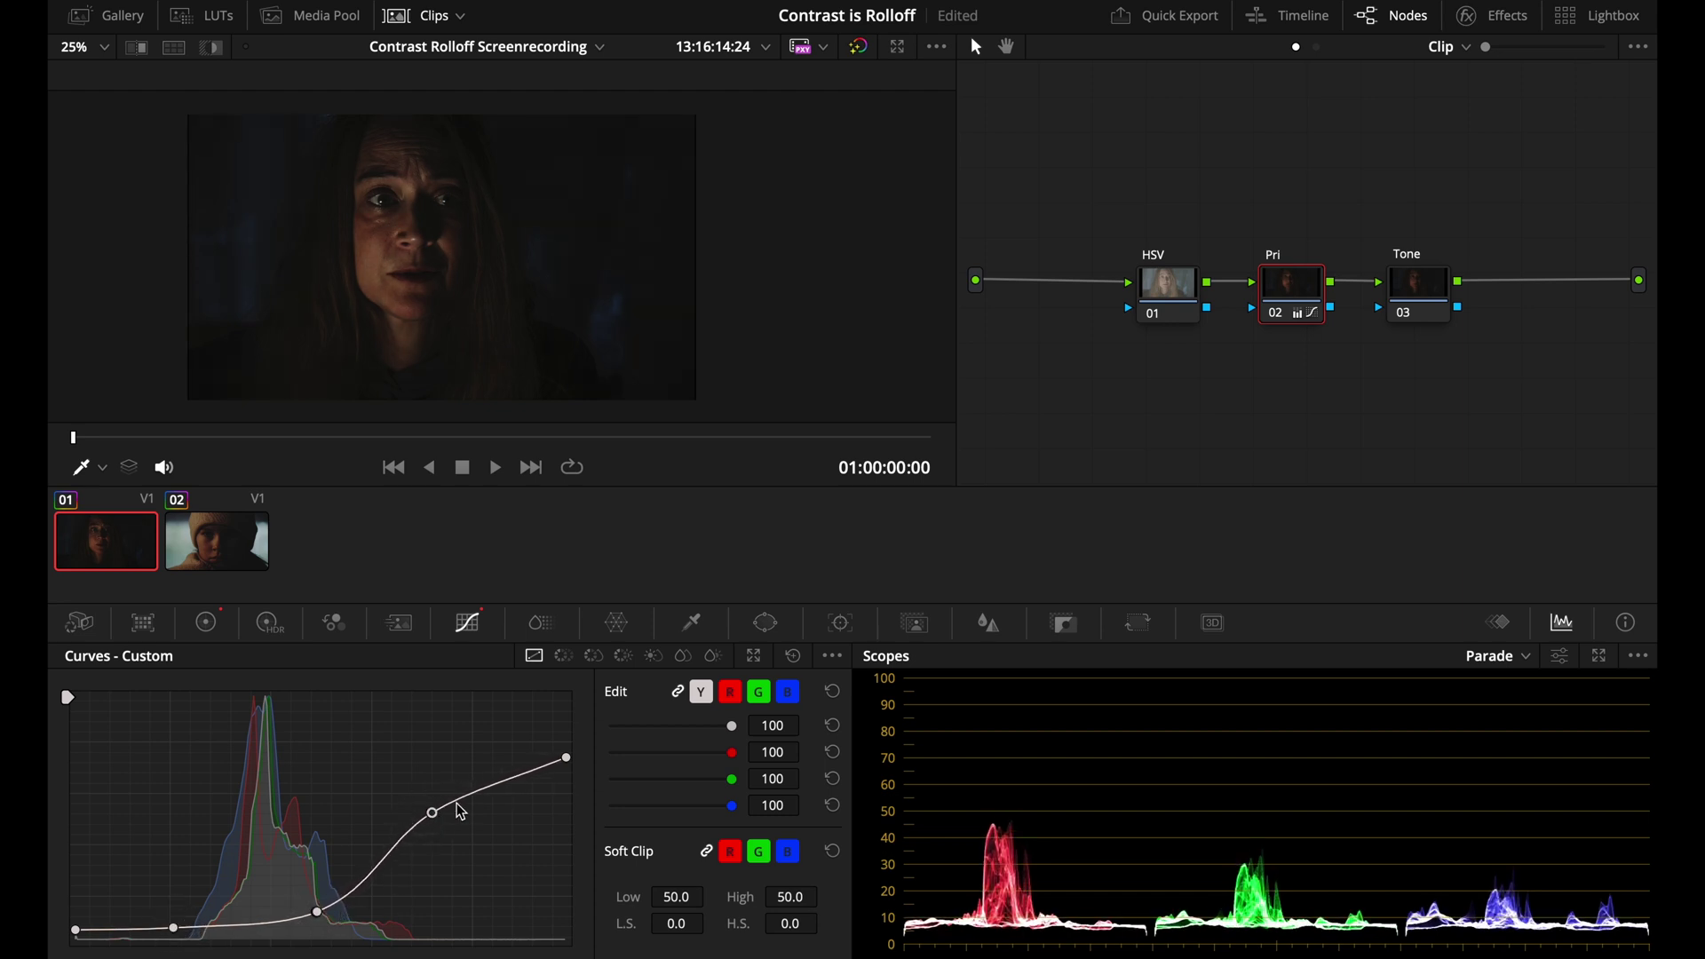
pyautogui.moveTo(572, 758); pyautogui.dragTo(571, 754)
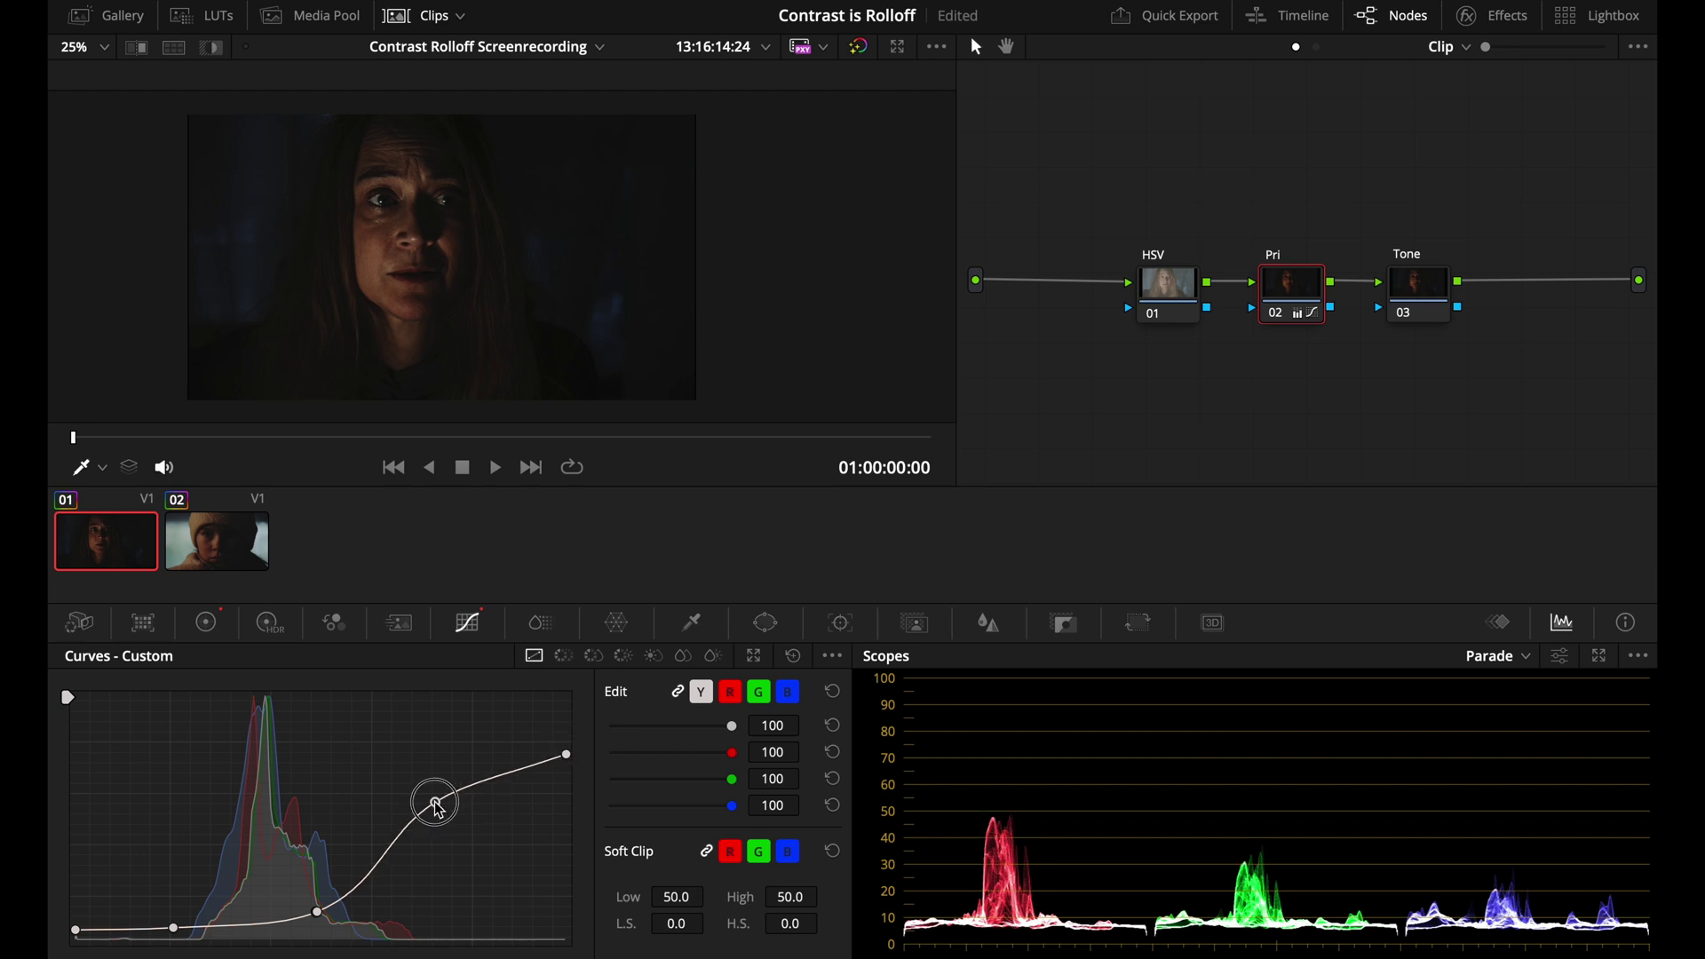